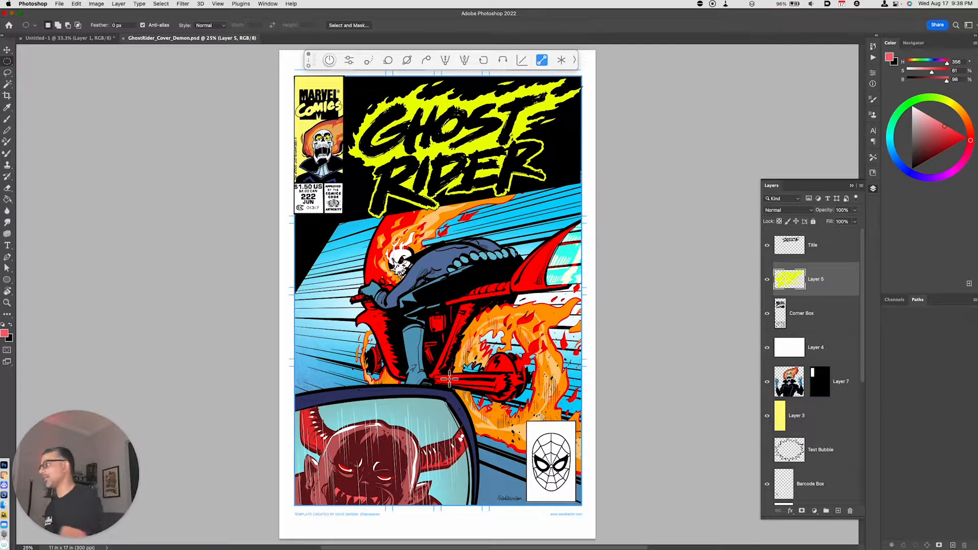
In the Untitled-1 document, activate the Elliptical Marquee tool and cut the existing circle out of Layer 1
left_click(97, 39)
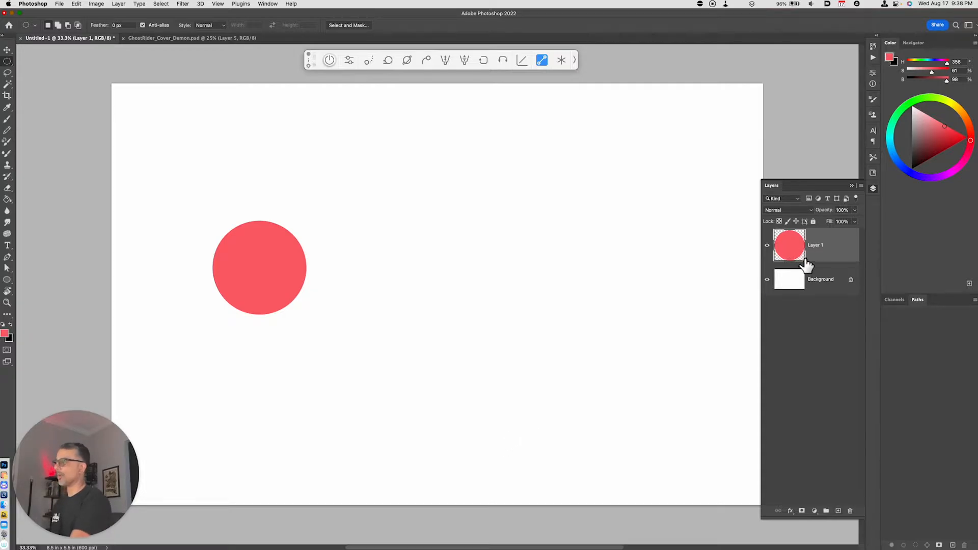
left_click(9, 62)
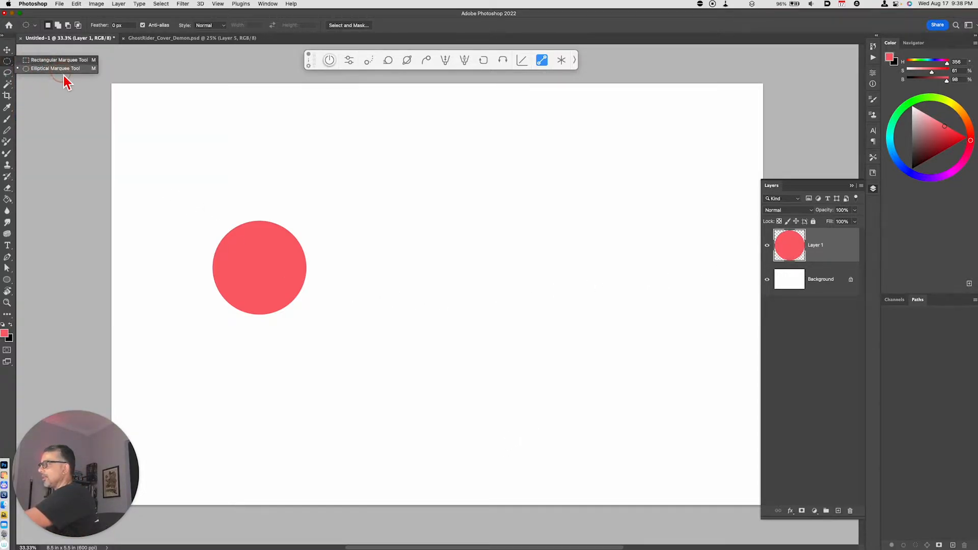
left_click(60, 68)
key("super+a")
key("super+x")
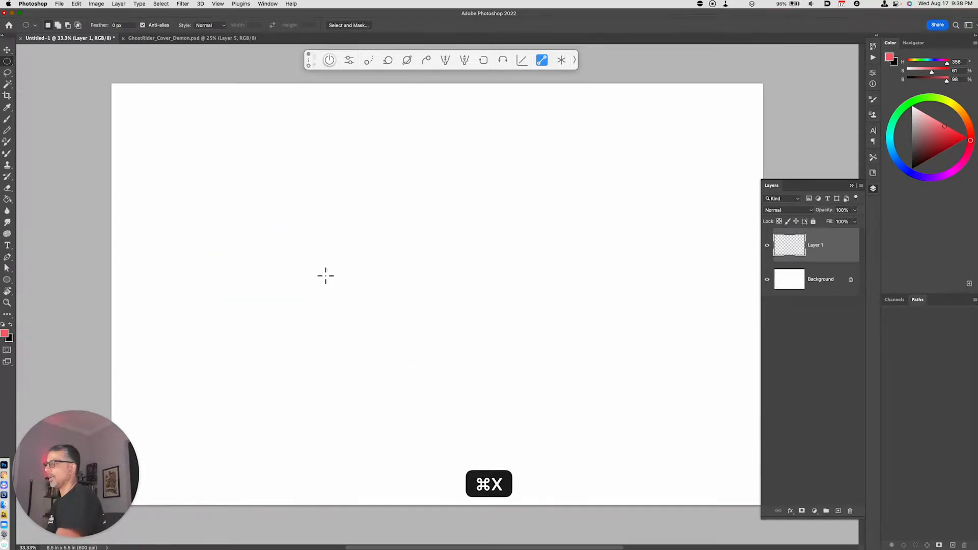
Draw a circular selection left of the canvas centre on Layer 1, fill it with the coral-red foreground colour and deselect
left_click_drag(290, 224, 395, 323)
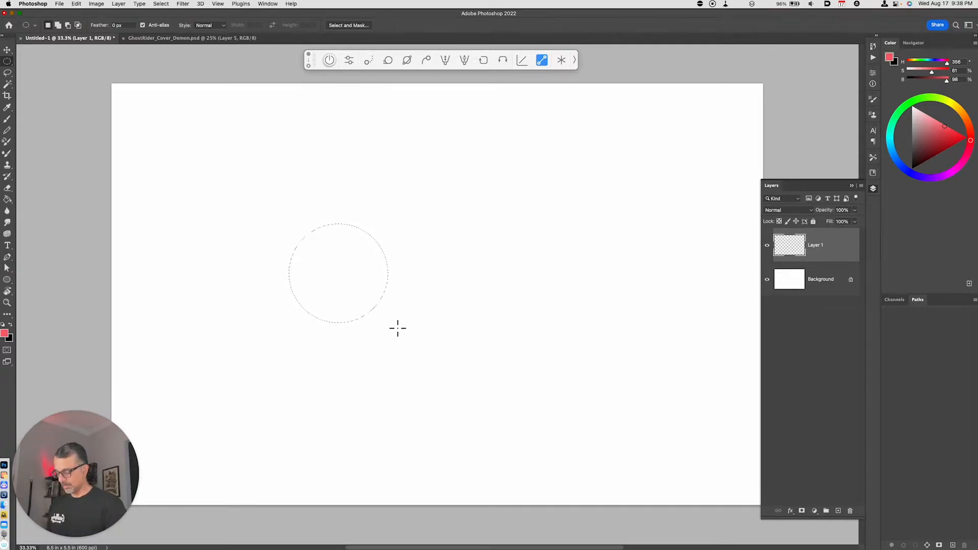
key("alt+BackSpace")
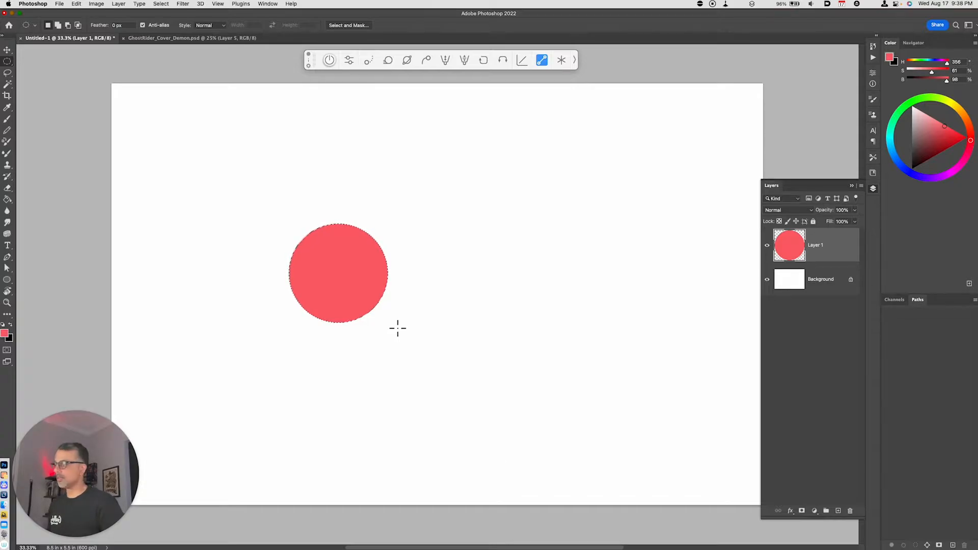
key("super+d")
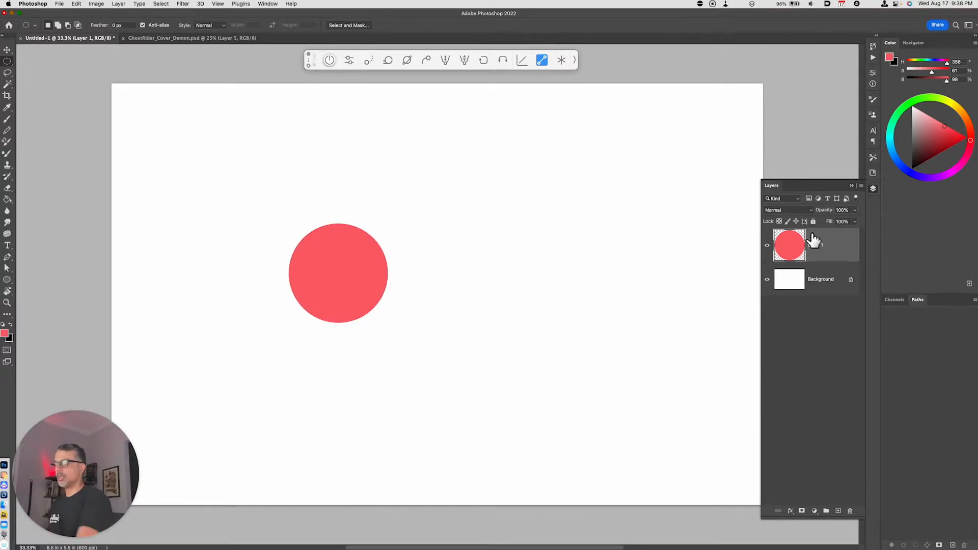
Duplicate the coral circle's layer and fill the copied circle with yellow, hue 55, saturation 89, brightness 100
key("super+j")
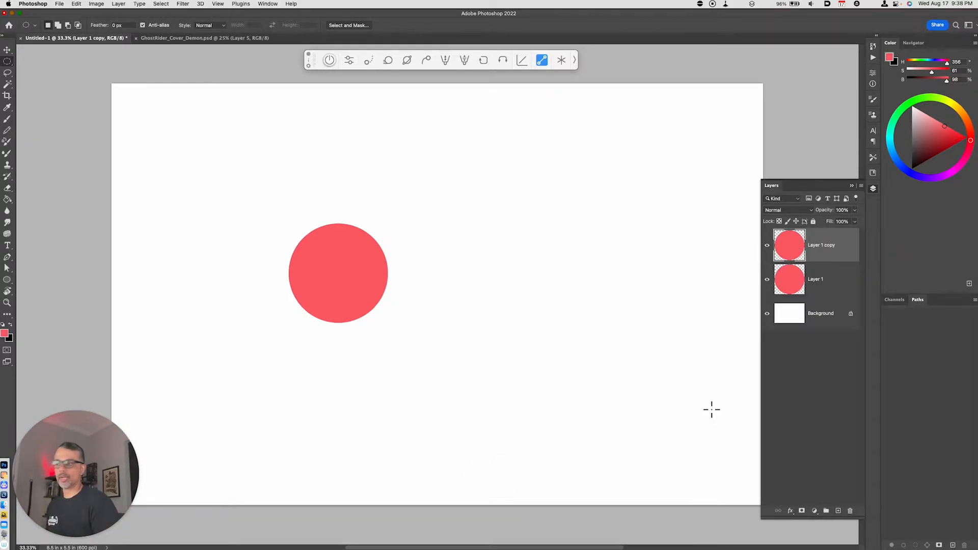
left_click(791, 250, "super")
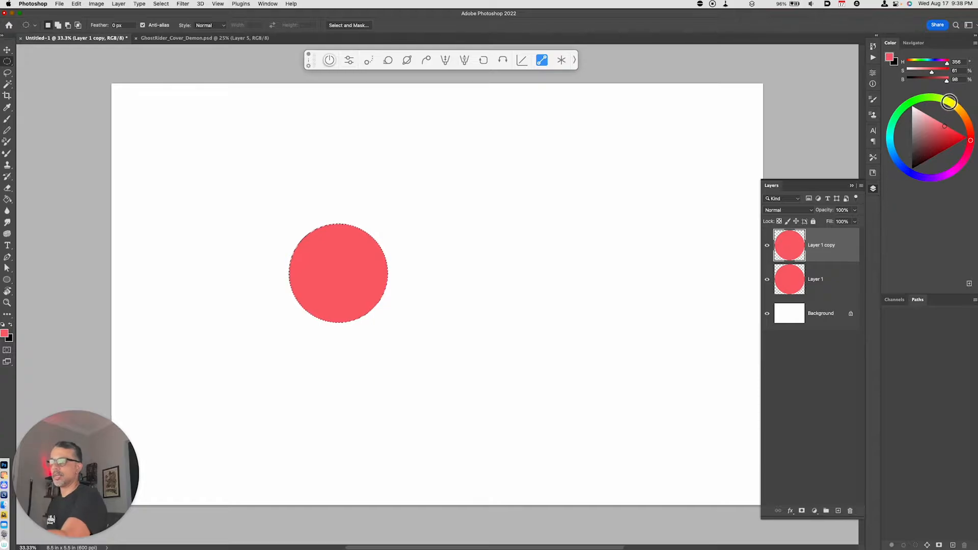
left_click(953, 104)
left_click_drag(951, 124, 964, 129)
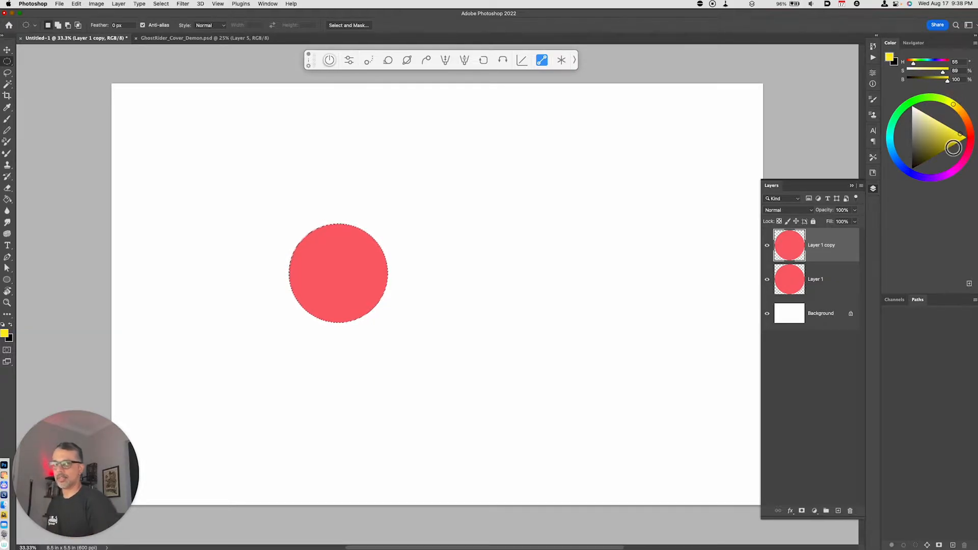
key("alt")
key("alt+BackSpace")
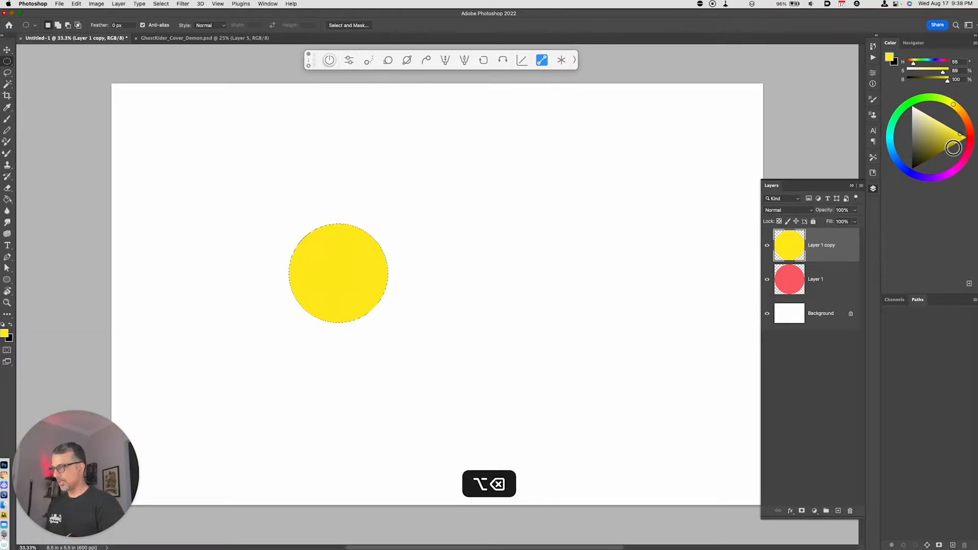
key("super+d")
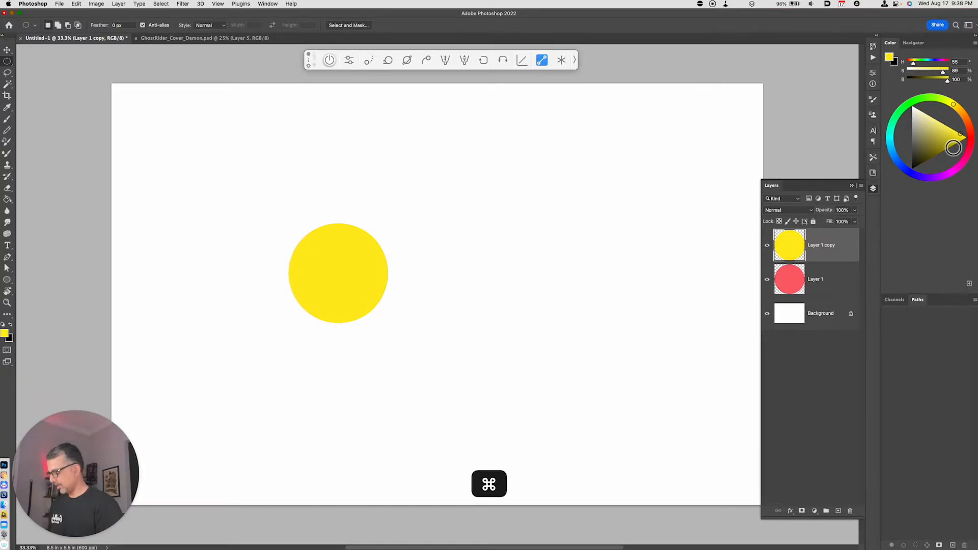
Scale the yellow circle down proportionally about its centre so an even coral ring surrounds it
key("super+t")
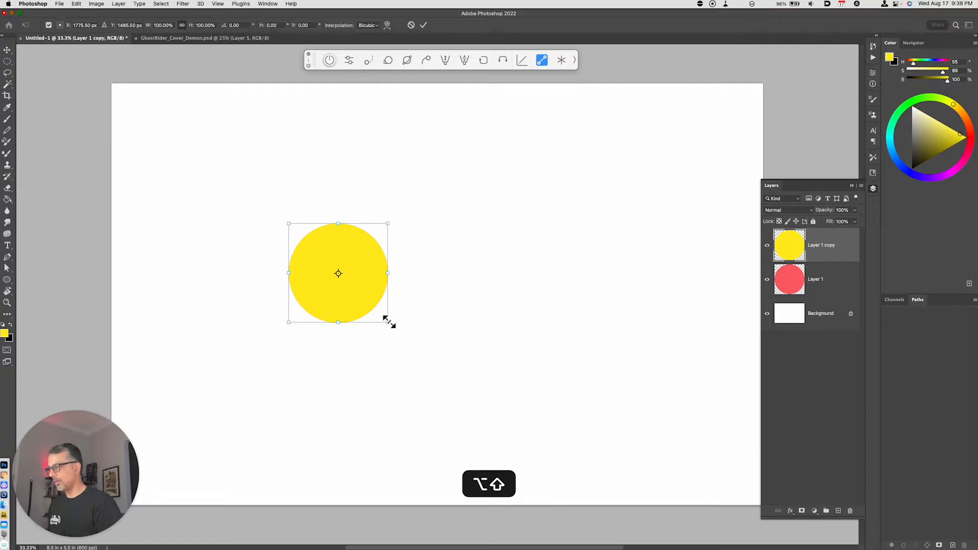
left_click_drag(388, 322, 373, 307)
key("Return")
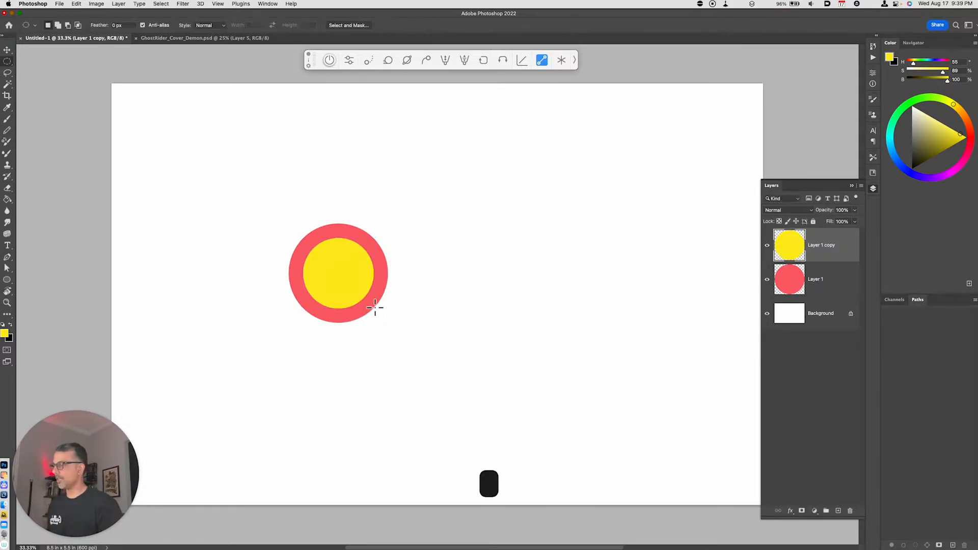
Duplicate the yellow circle's layer and fill the copied circle with orange-red, hue 10, saturation 89, brightness 100
key("super")
key("super+j")
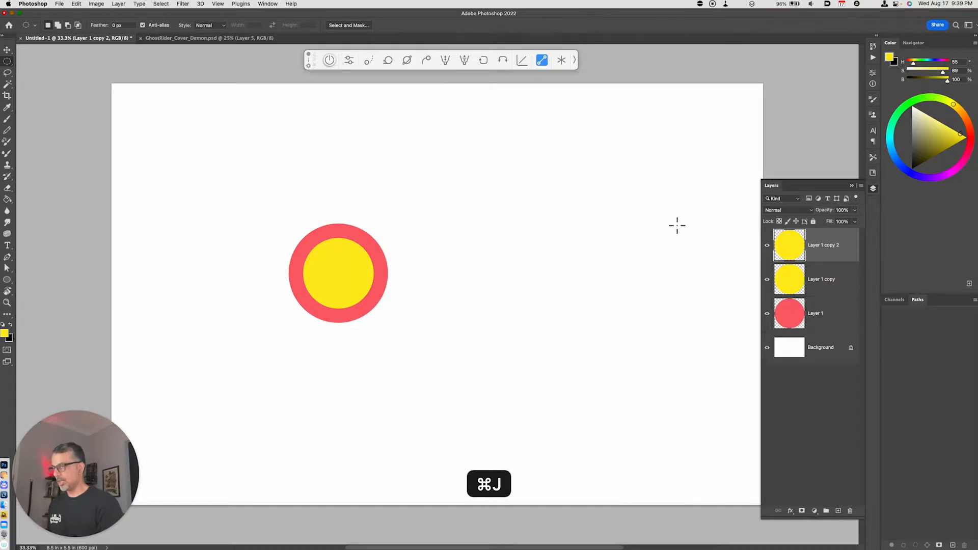
key("super")
left_click(789, 249, "super")
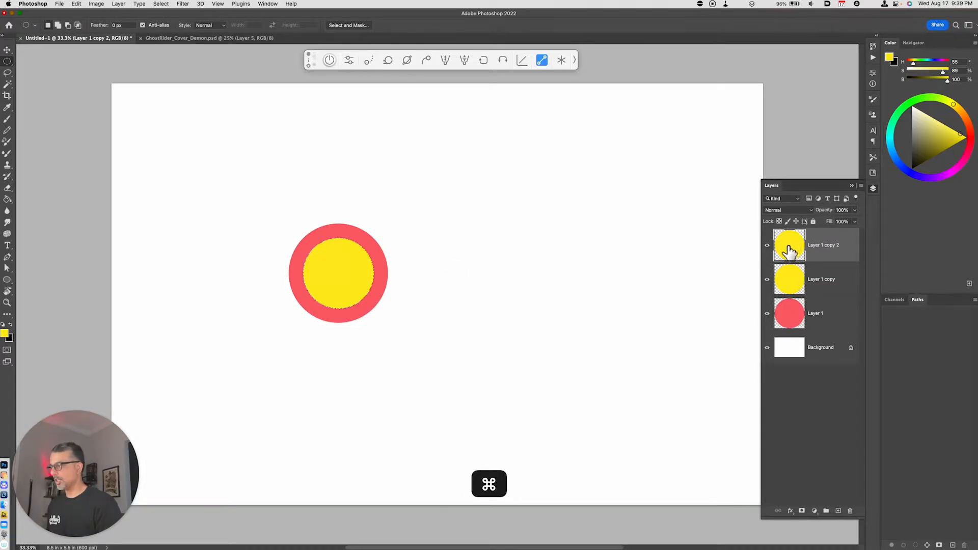
left_click_drag(969, 124, 970, 131)
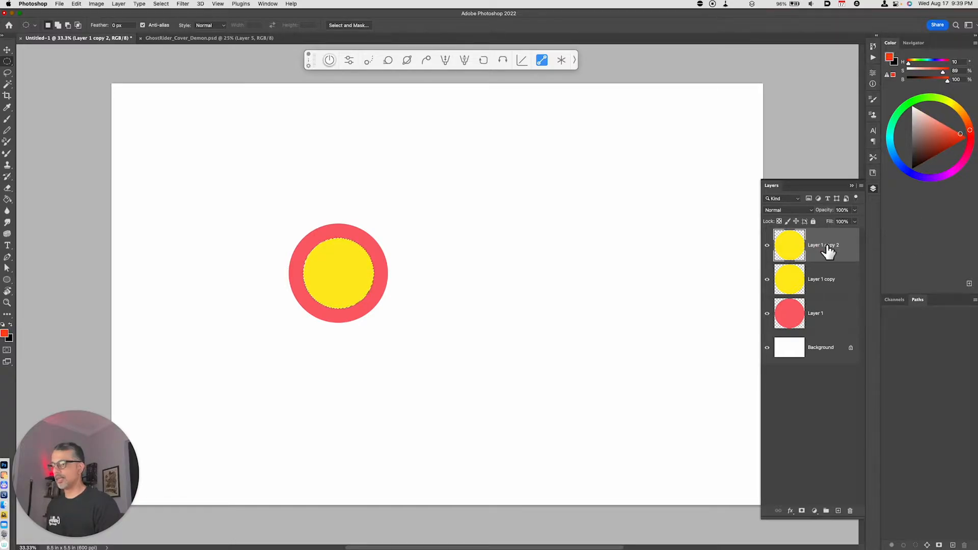
key("alt+BackSpace")
key("super+d")
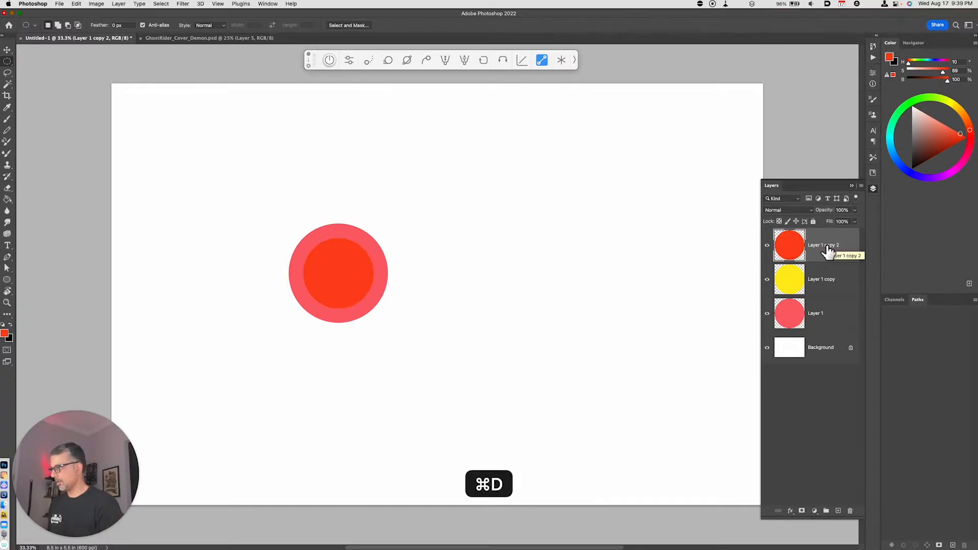
Scale the orange-red circle about its centre to about 44% so a yellow ring surrounds it
key("super+t")
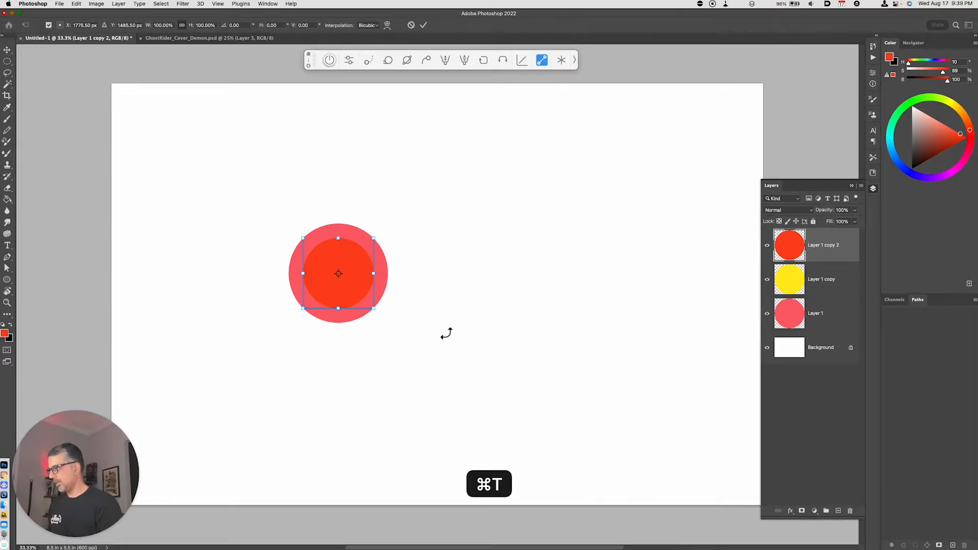
key("alt")
left_click_drag(373, 308, 352, 290)
key("Return")
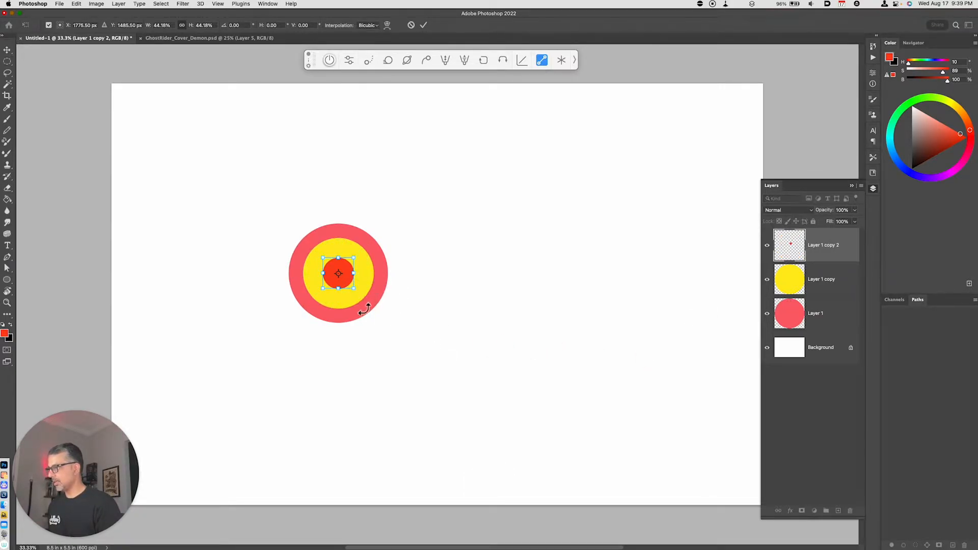
key("m")
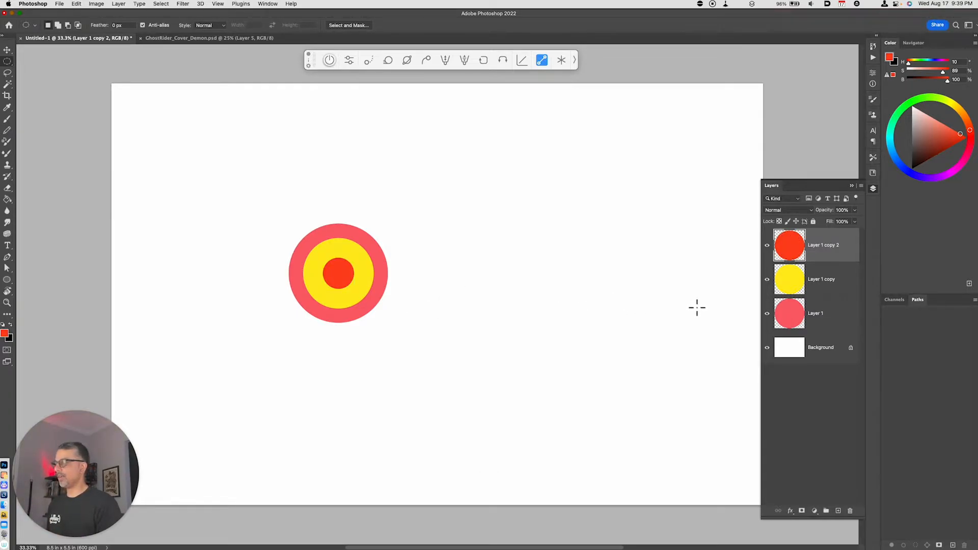
Merge the three circle layers into one and place a duplicate of the merged target level with it on the canvas's right half
left_click(812, 318, "shift")
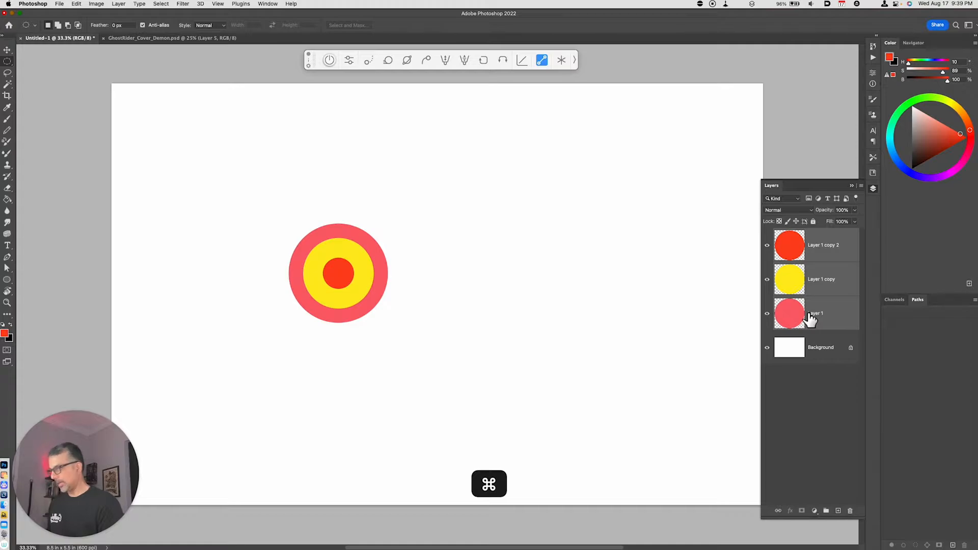
key("super+e")
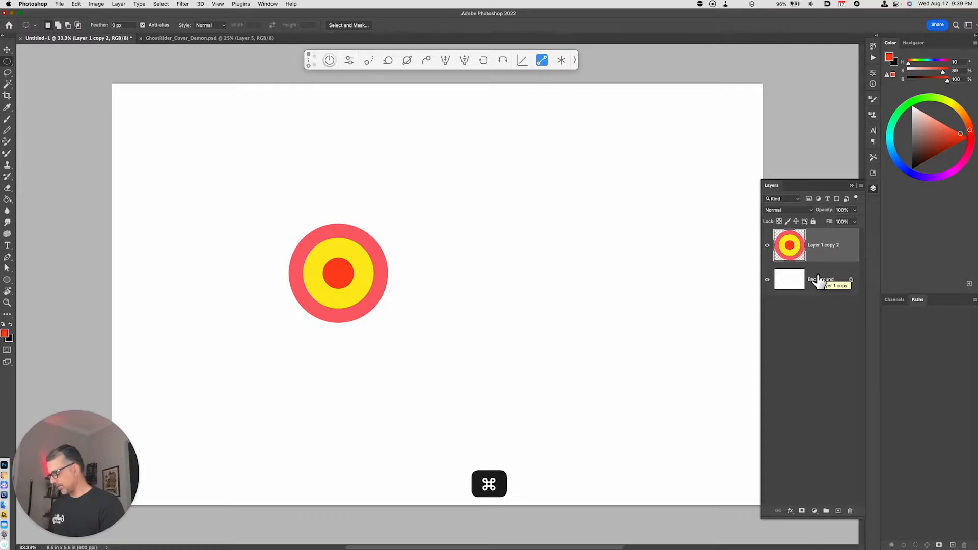
key("super+j")
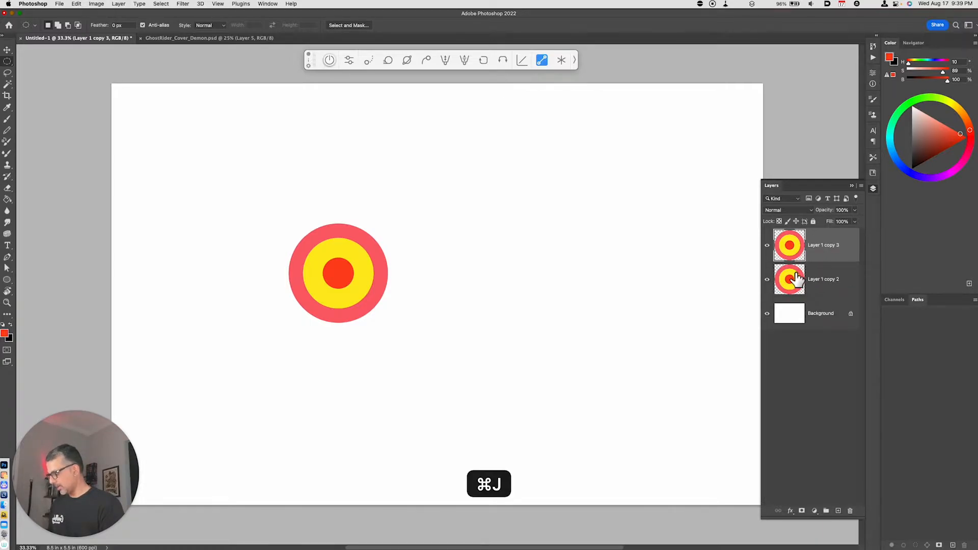
key("v")
left_click_drag(348, 269, 569, 269)
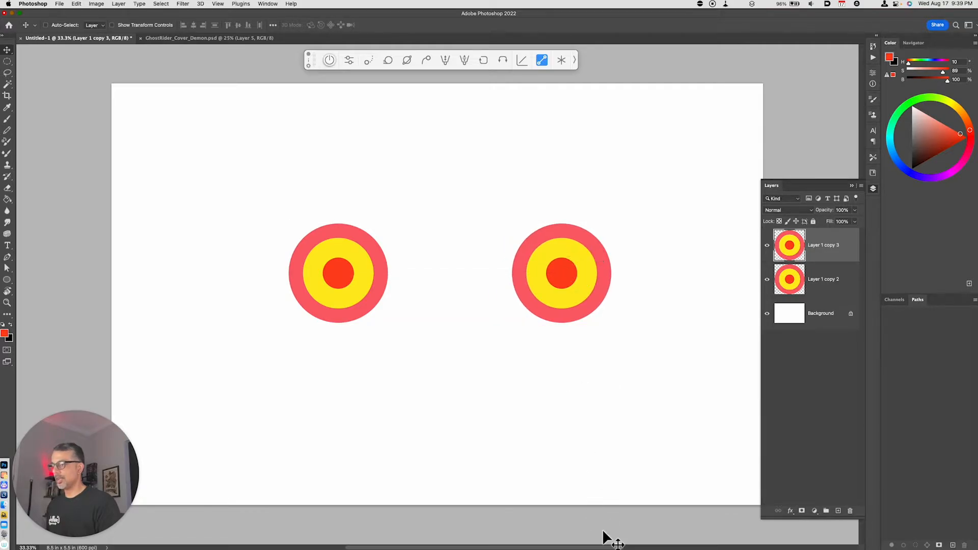
On a new top layer, outline a slanted bar from the right target's centre to its upper left with the Polygonal Lasso and fill it orange-red
left_click_drag(584, 312, 575, 376)
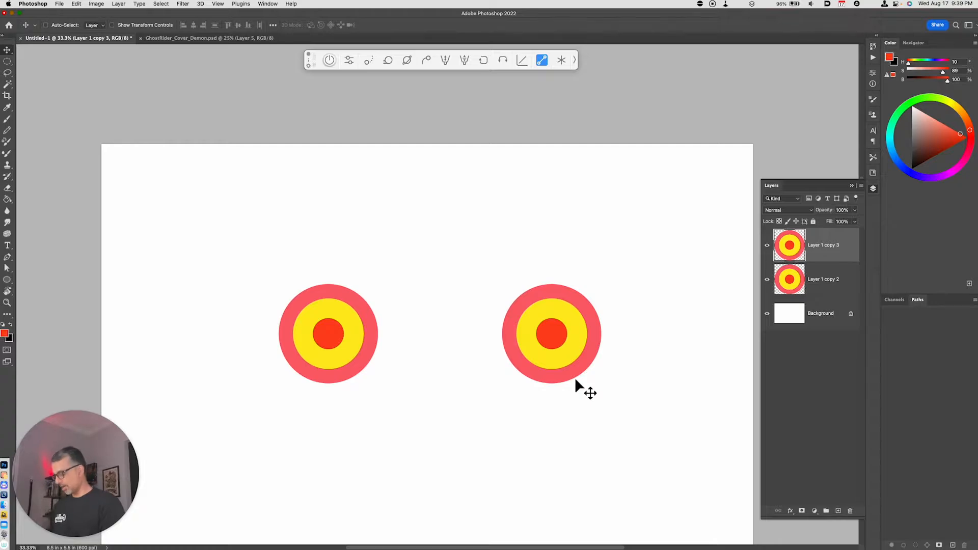
key("alt+shift+super+n")
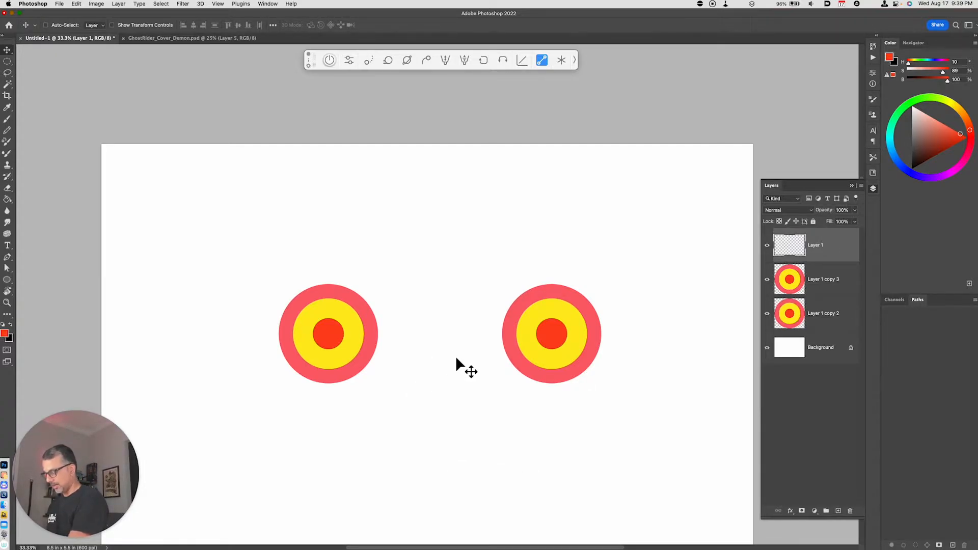
key("l")
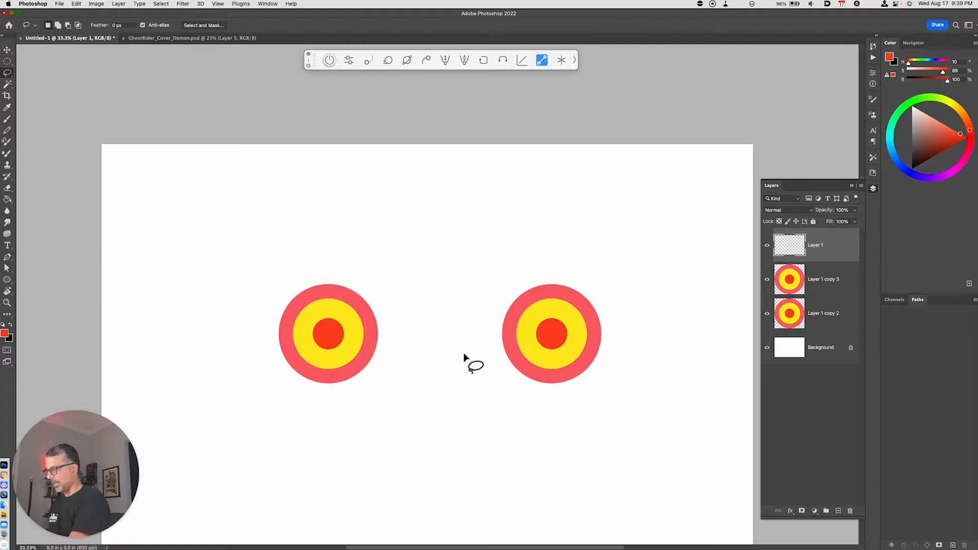
right_click(9, 73)
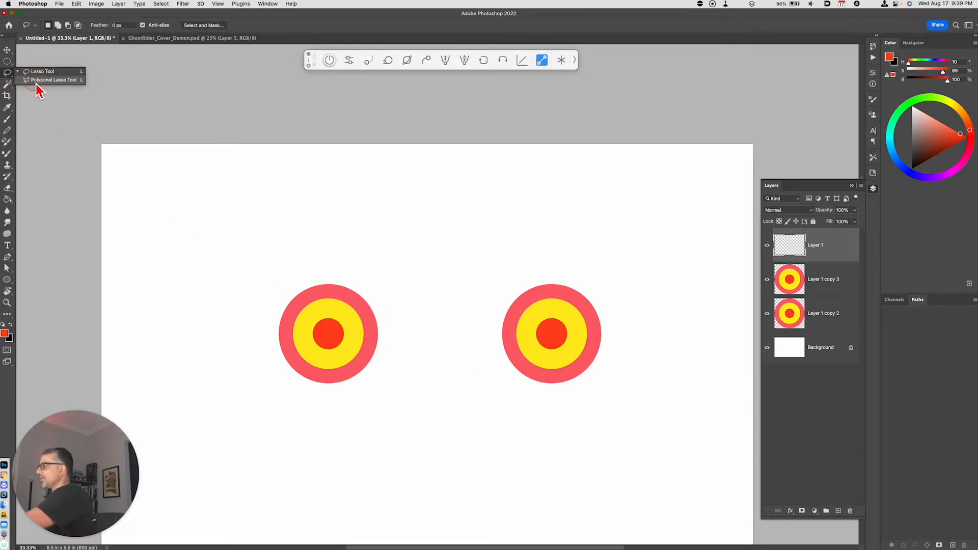
left_click(36, 81)
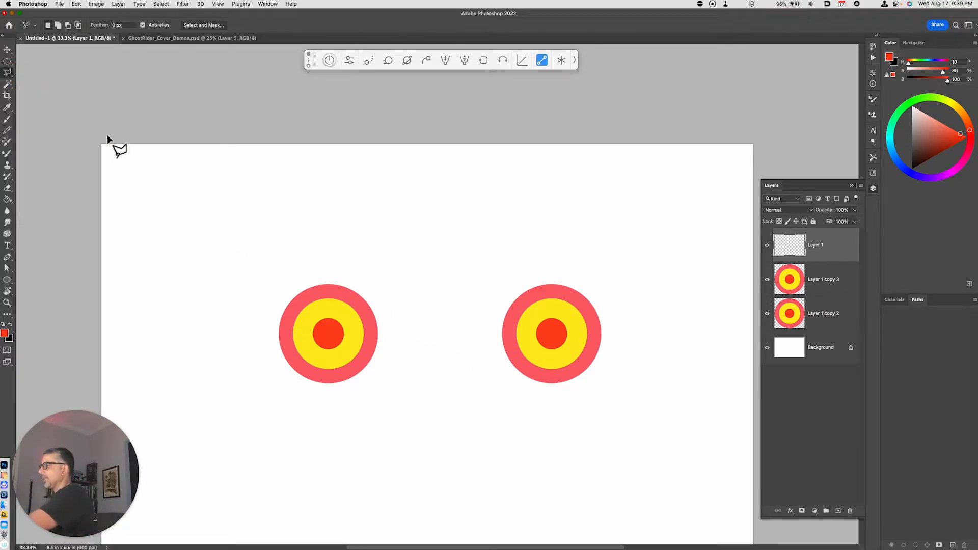
left_click(545, 335)
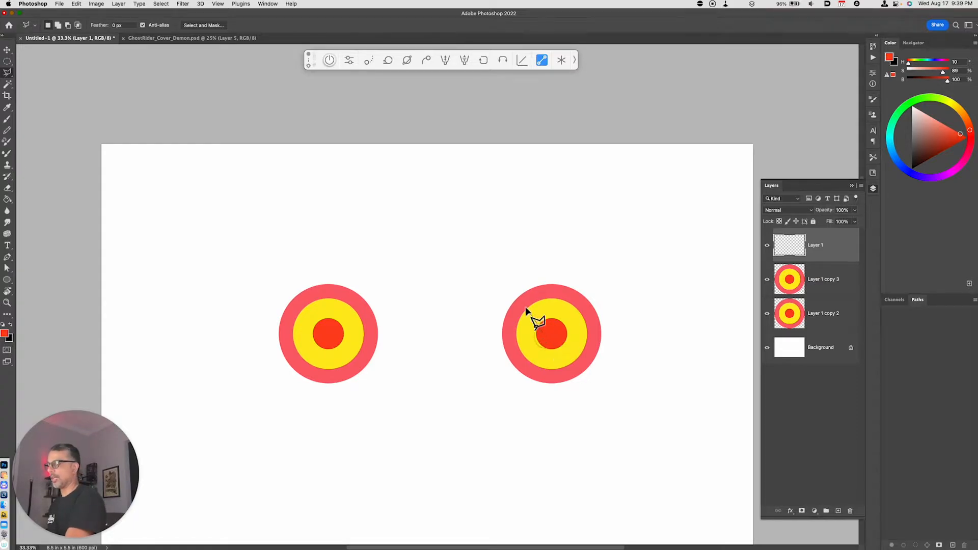
left_click(477, 254)
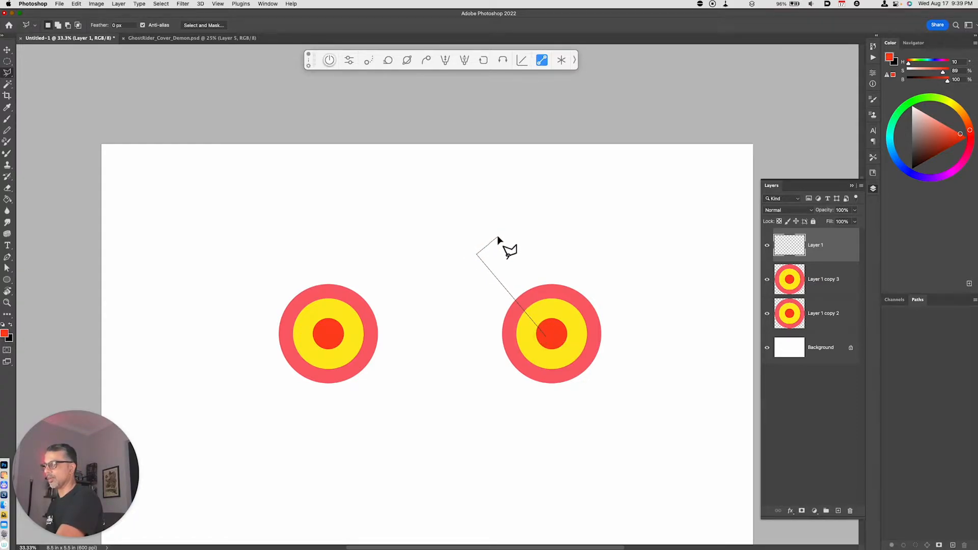
left_click(498, 238)
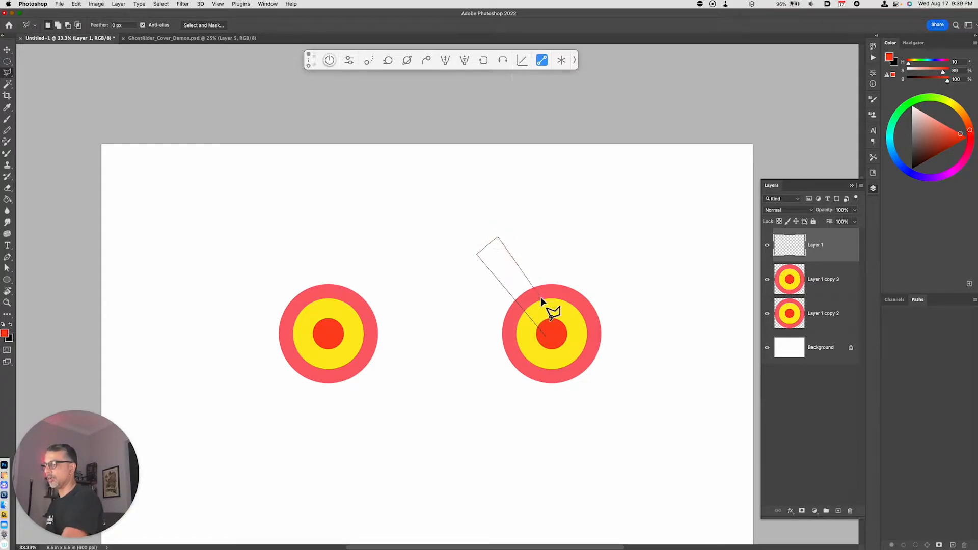
left_click(546, 339)
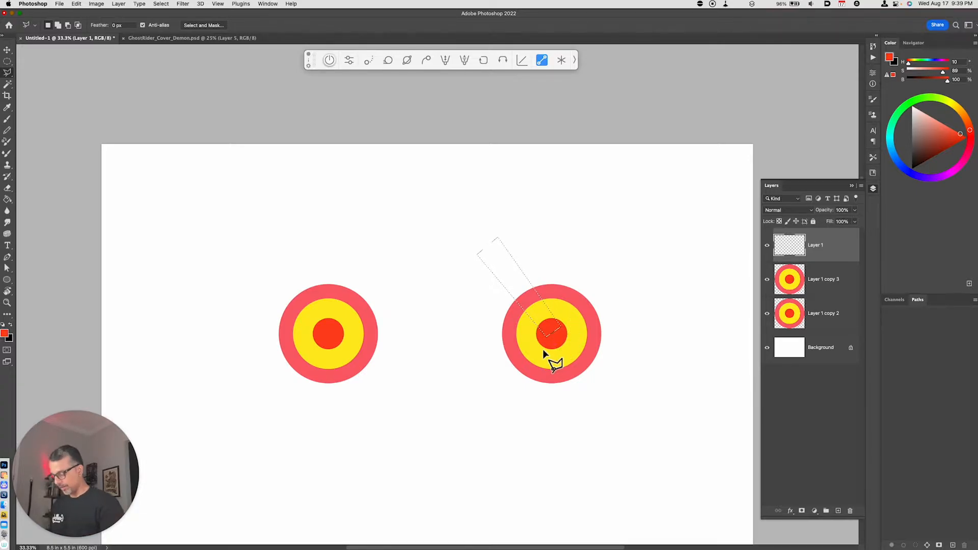
key("alt")
key("alt+BackSpace")
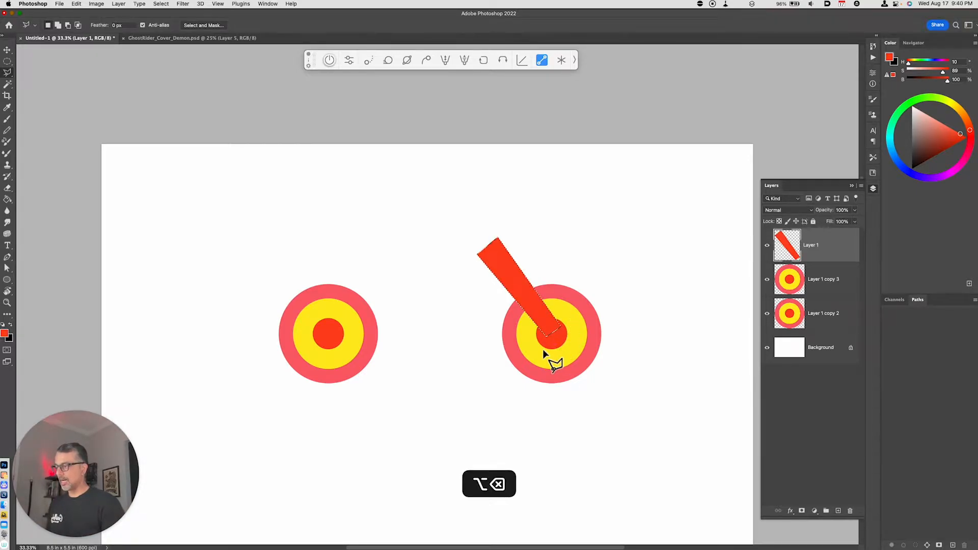
key("super+d")
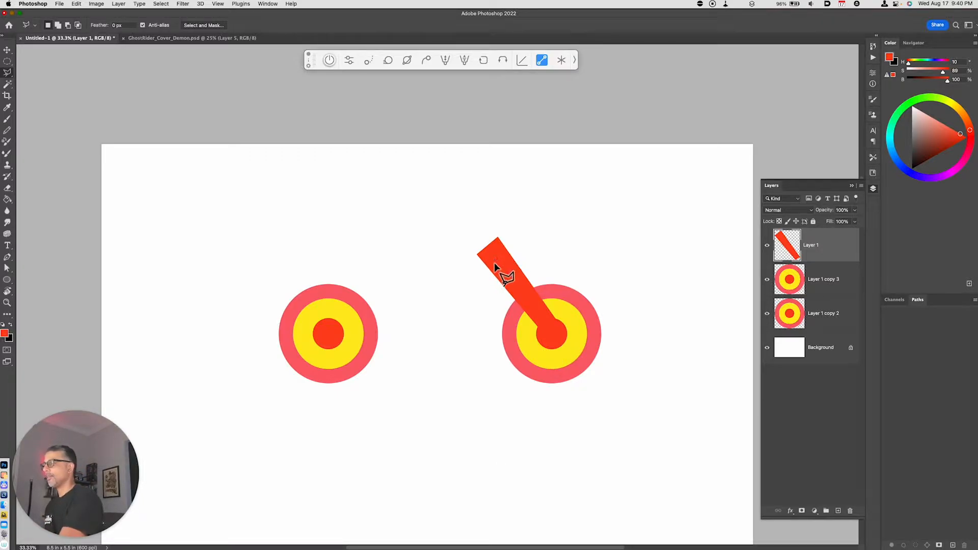
Outline a thin angled frame bar from the slanted fork down and back across the left wheel, fill it orange-red and deselect
left_click(462, 350)
left_click(251, 338)
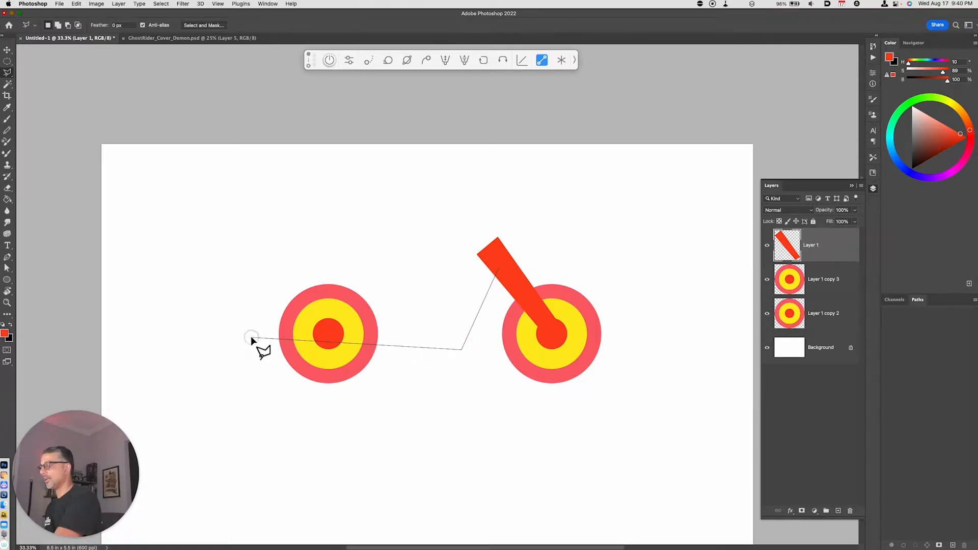
left_click(251, 320)
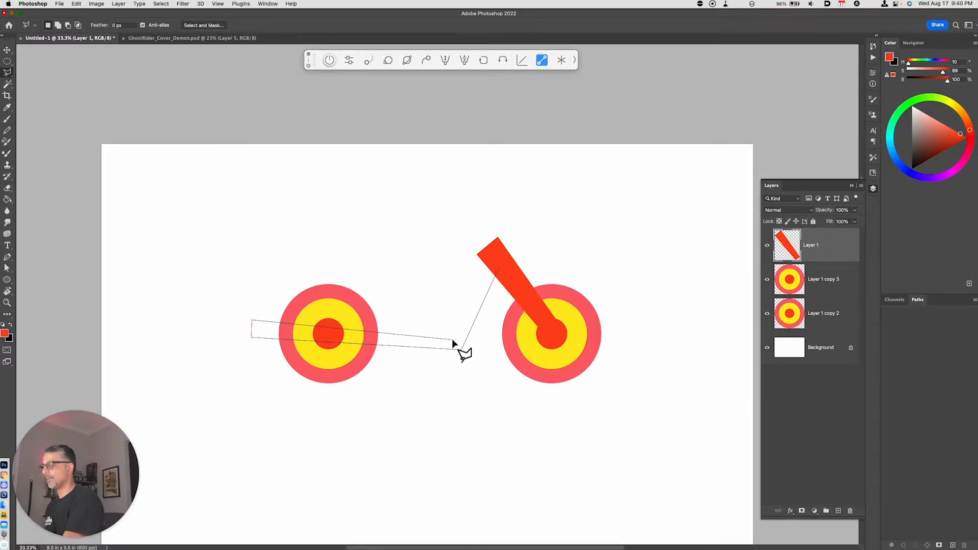
left_click(456, 339)
left_click(497, 268)
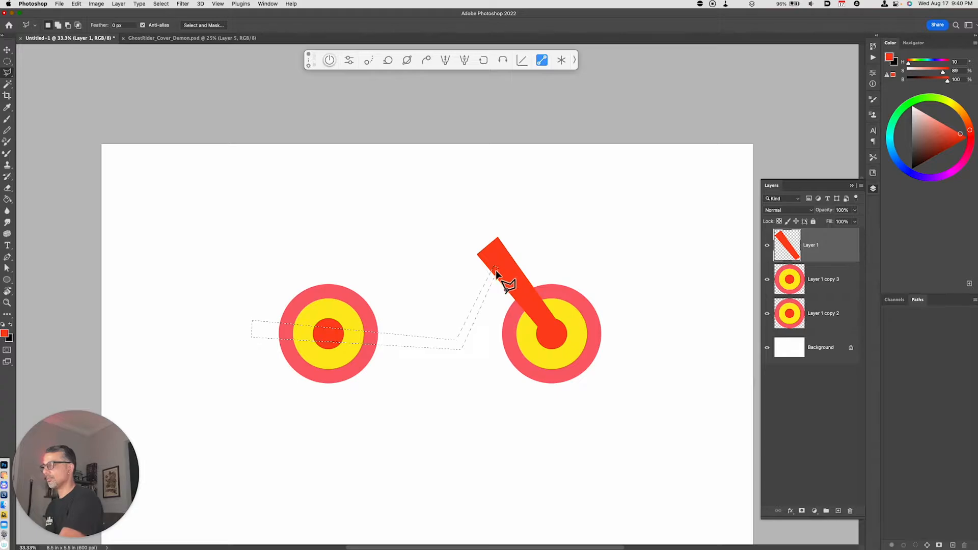
key("alt+BackSpace")
key("super+d")
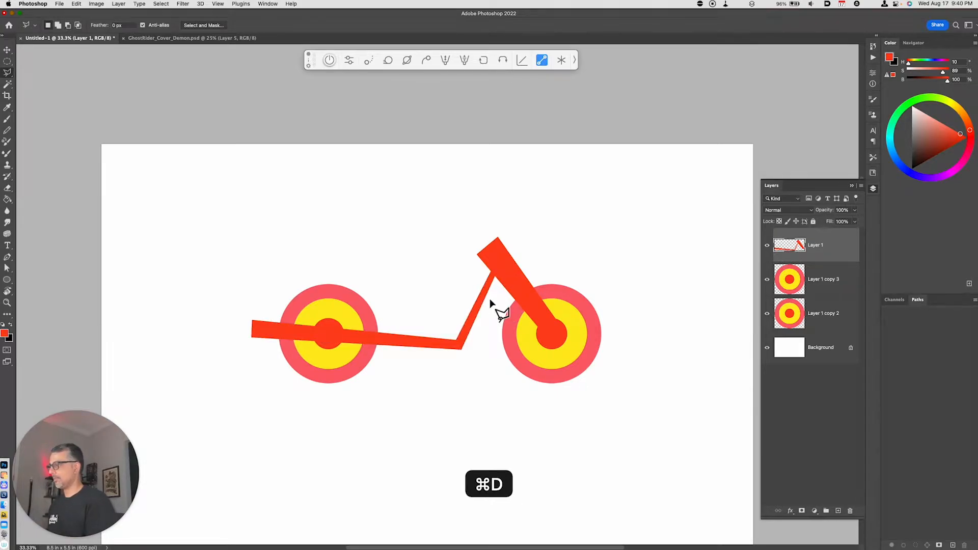
Outline the motorcycle's body with the Polygonal Lasso, from the tail above the left wheel along the frame to the fork and back over tank and seat
left_click(281, 266)
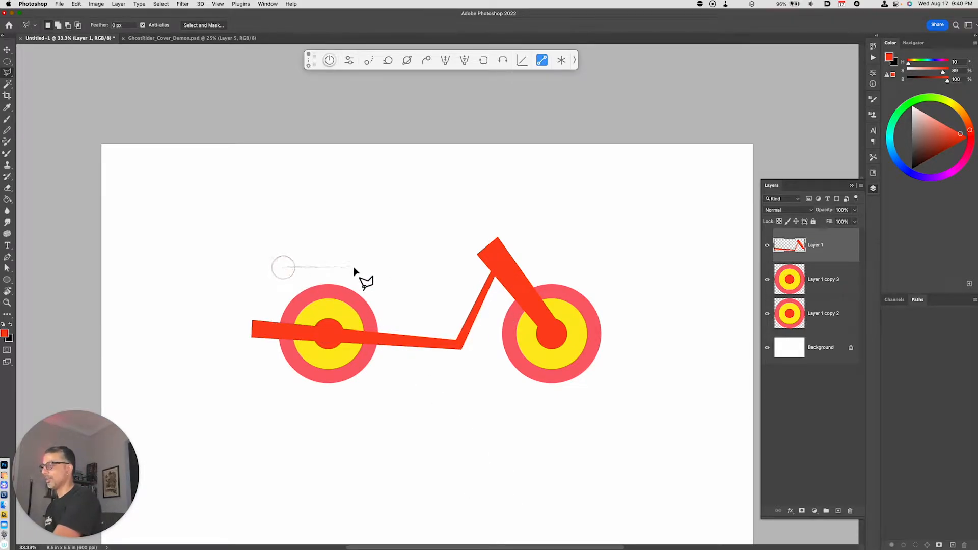
left_click(370, 272)
left_click(393, 337)
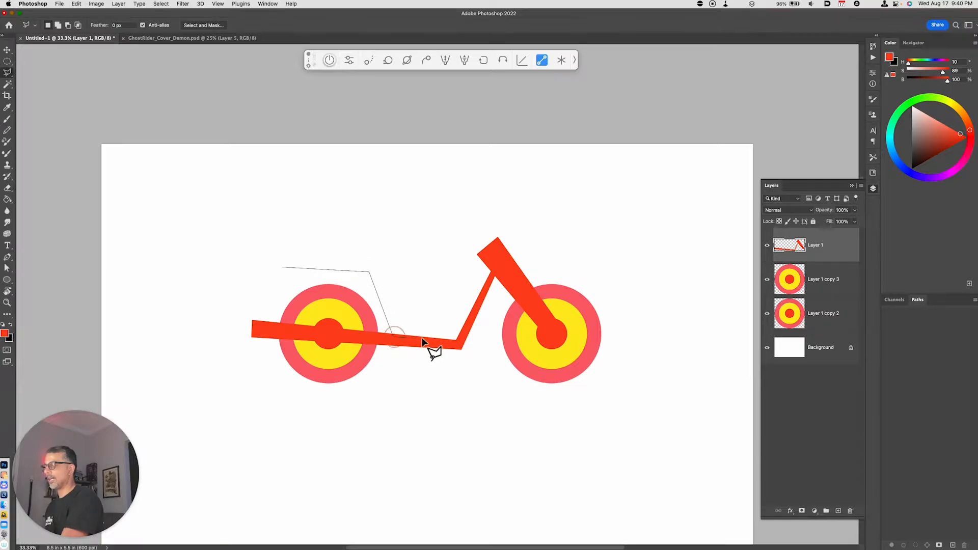
left_click(457, 341)
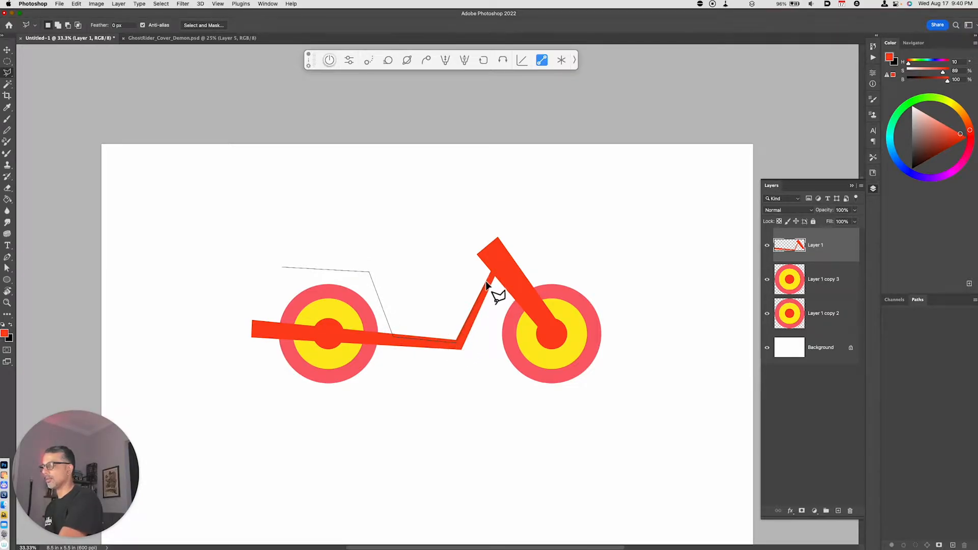
left_click(495, 268)
left_click(460, 229)
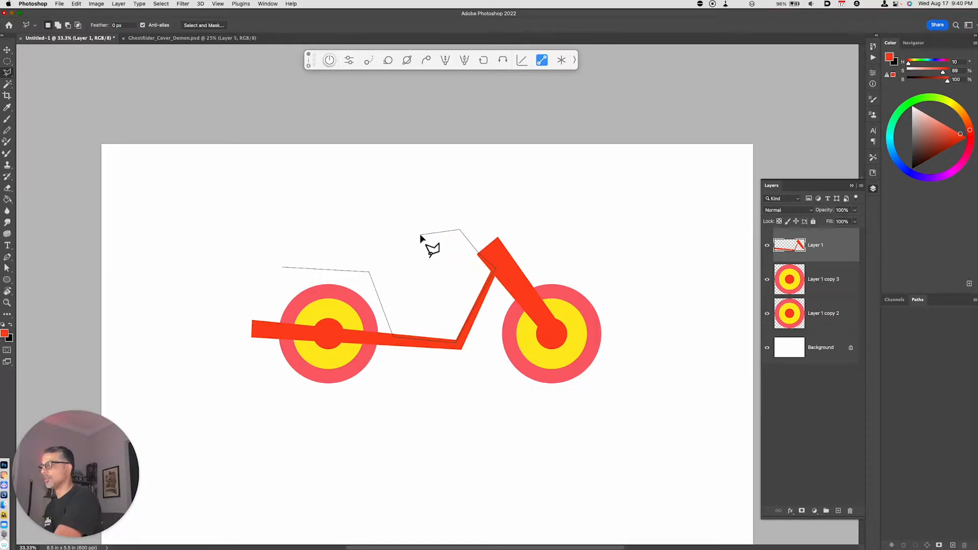
left_click(420, 234)
left_click(420, 250)
left_click(363, 251)
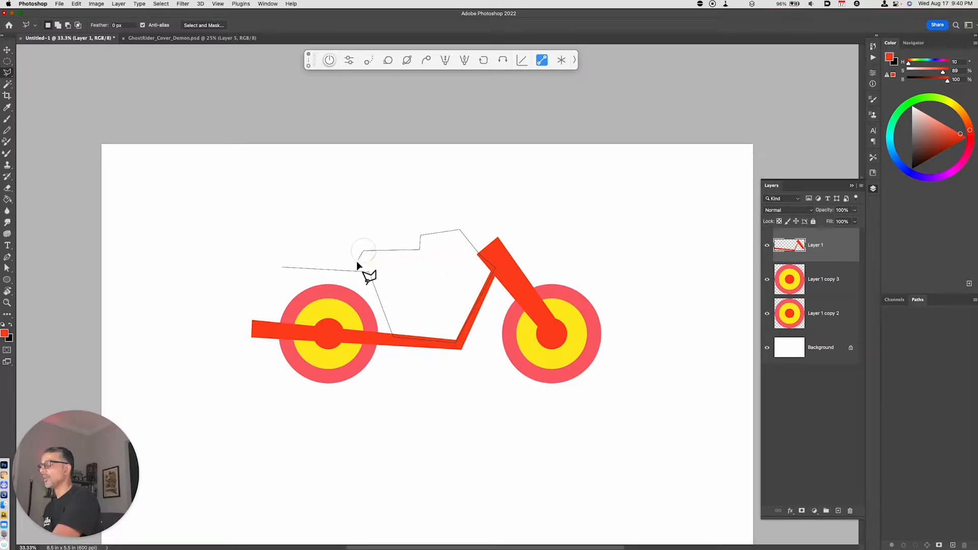
left_click(293, 243)
left_click(283, 267)
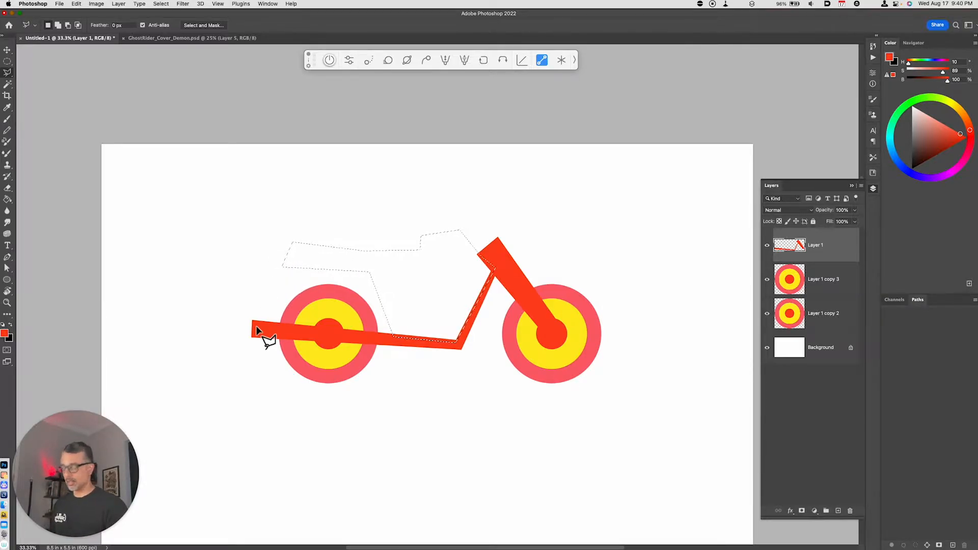
Fill the body selection with blue, hue 201, saturation 60, brightness 80, and deselect
left_click(893, 152)
left_click(938, 133)
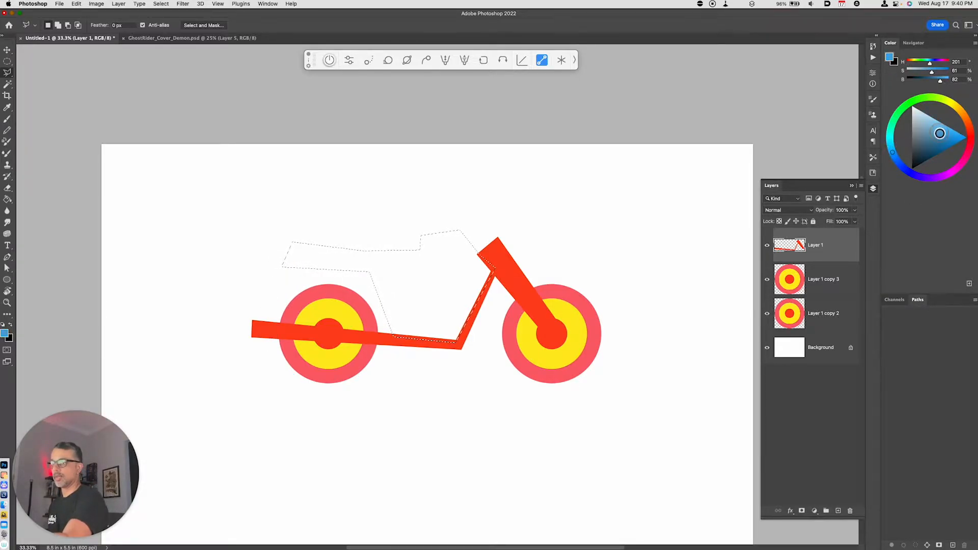
key("alt+BackSpace")
key("super+d")
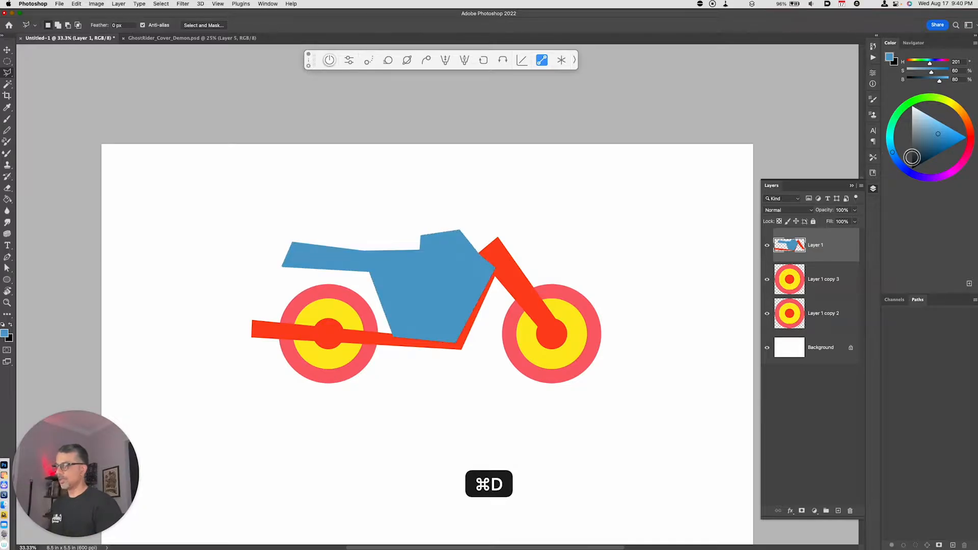
Outline a bent handlebar rising from the fork's upper end and pointing back toward the seat, fill it blue and deselect
left_click(477, 210)
left_click(476, 218)
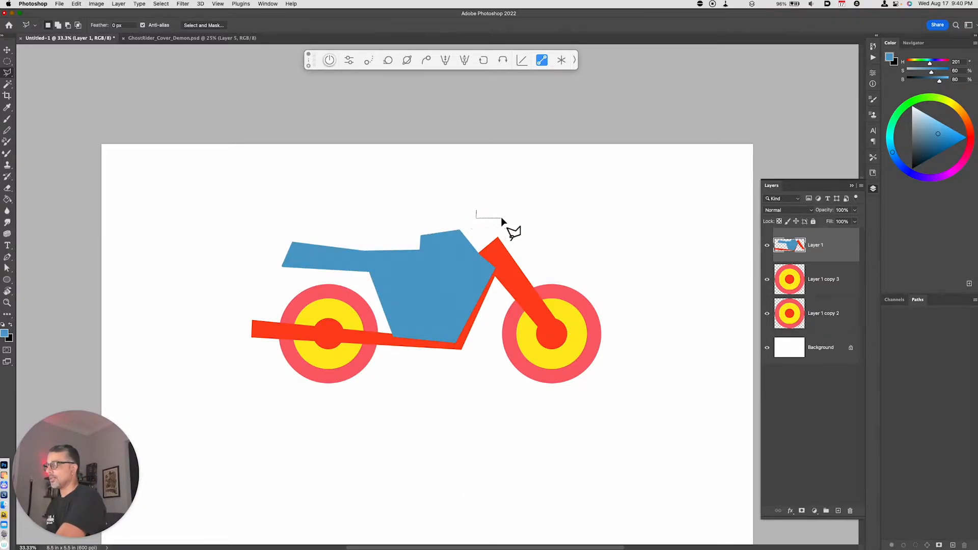
left_click(502, 218)
left_click(491, 236)
left_click(496, 240)
left_click(509, 216)
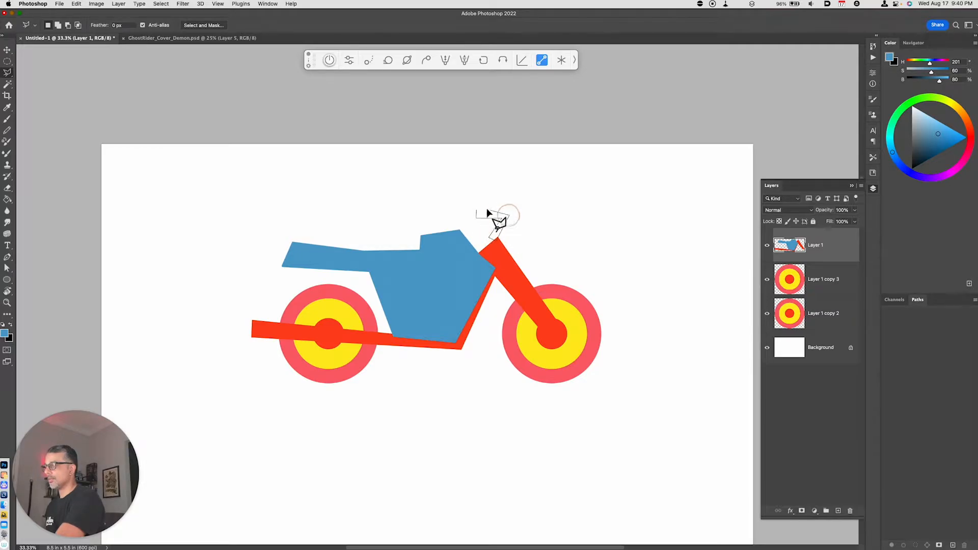
left_click(476, 210)
key("alt+BackSpace")
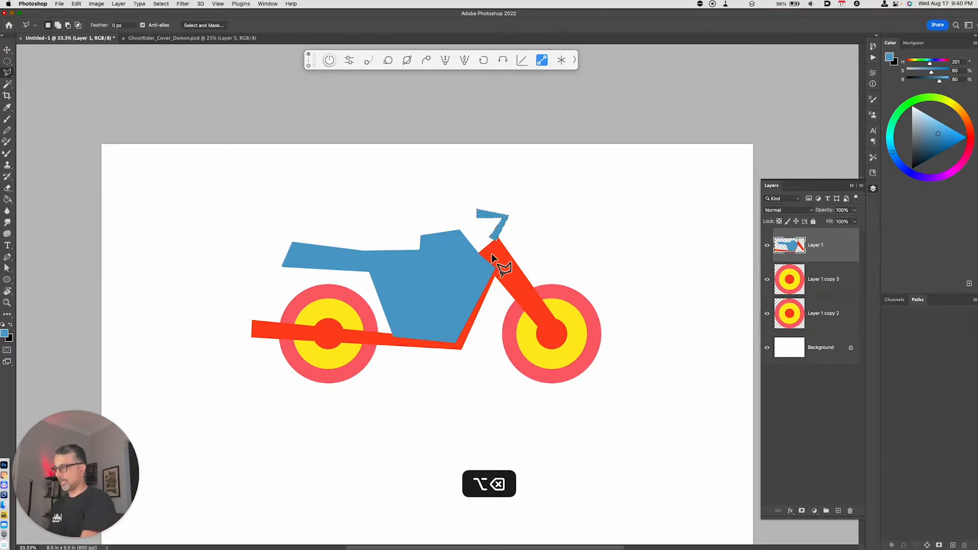
key("super+d")
Select two small parallel strips between the tank and the fork's upper end, fill both blue and deselect
left_click(472, 242)
left_click(485, 233)
left_click(490, 237)
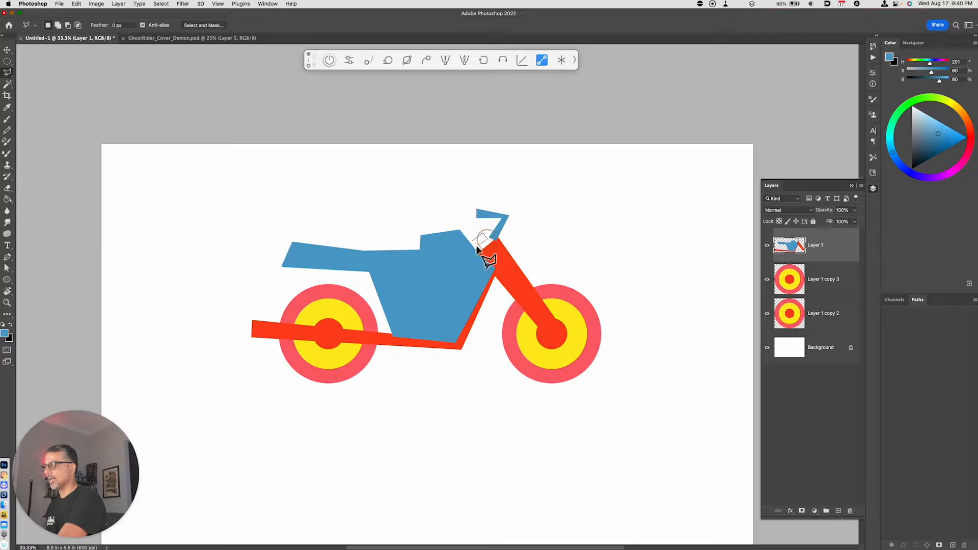
left_click(477, 247)
left_click(472, 241)
left_click(475, 250, "shift")
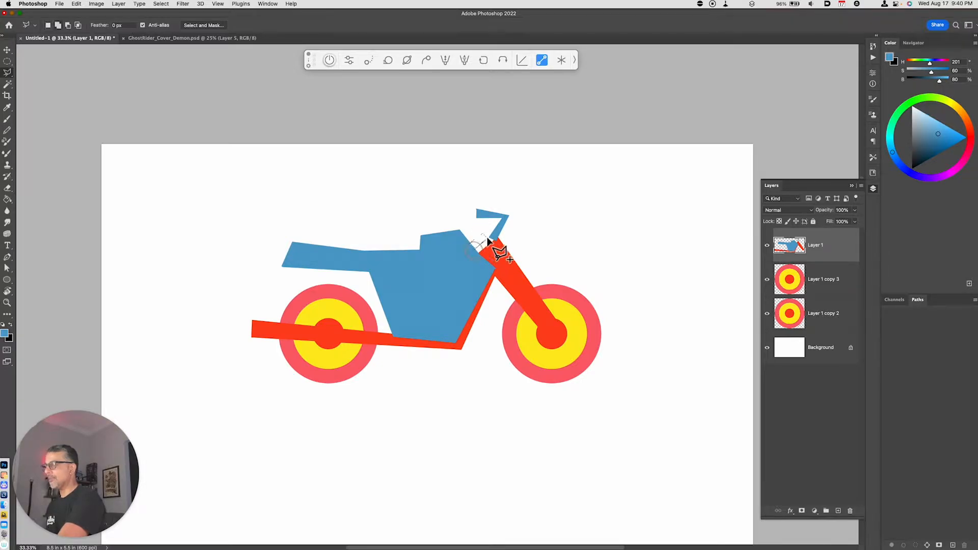
left_click(494, 236)
left_click(497, 239)
left_click(478, 253)
left_click(477, 253)
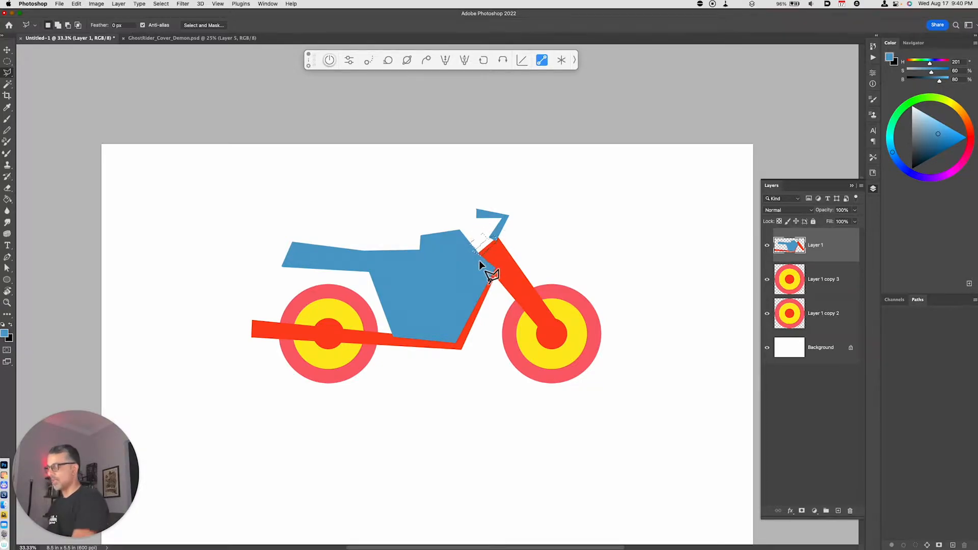
key("alt+BackSpace")
key("super+d")
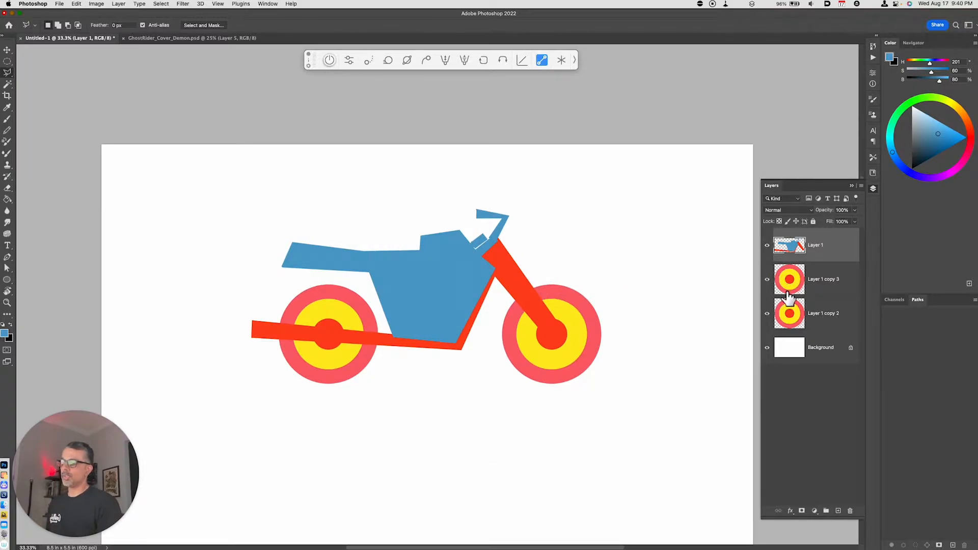
Group the two wheel layers and name the group "wheels"
left_click(805, 291)
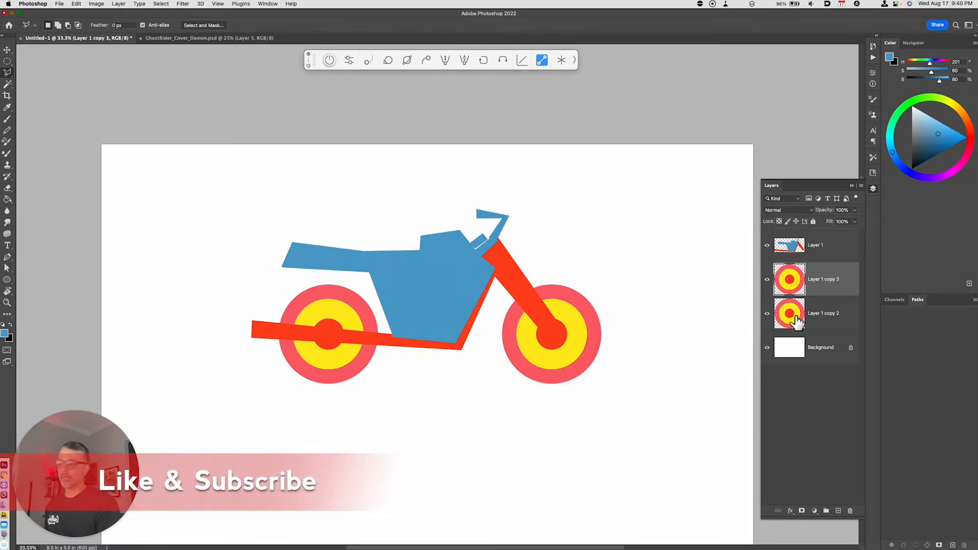
key("super+minus")
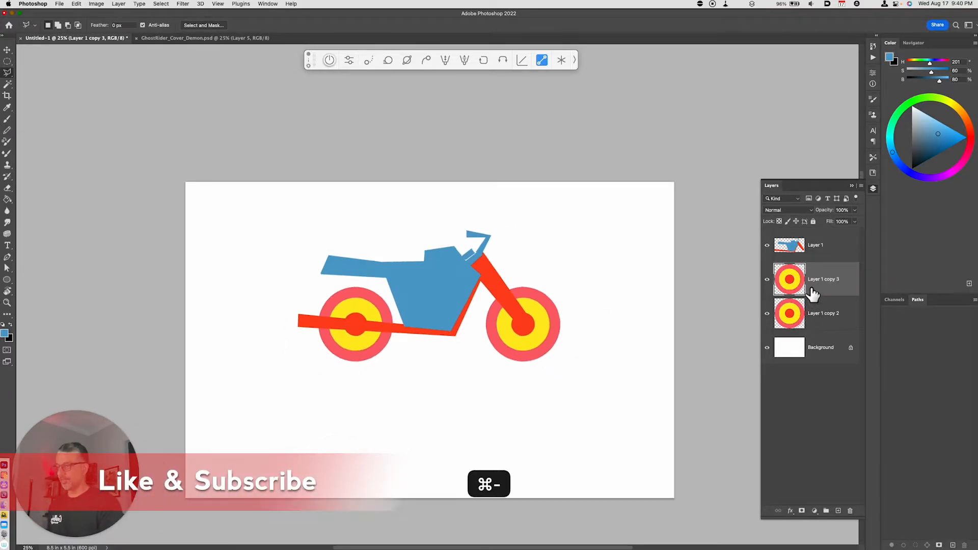
left_click(810, 315, "super")
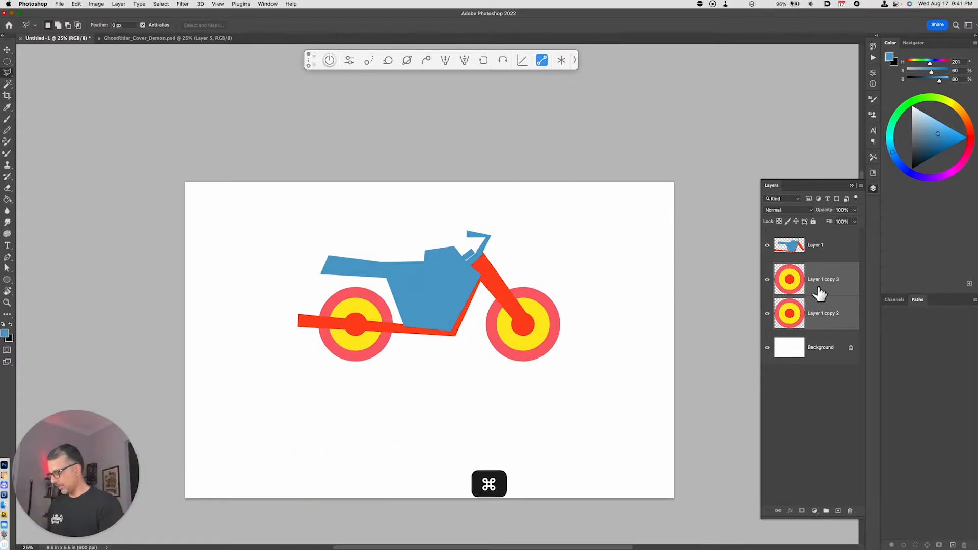
key("super+g")
double_click(795, 267)
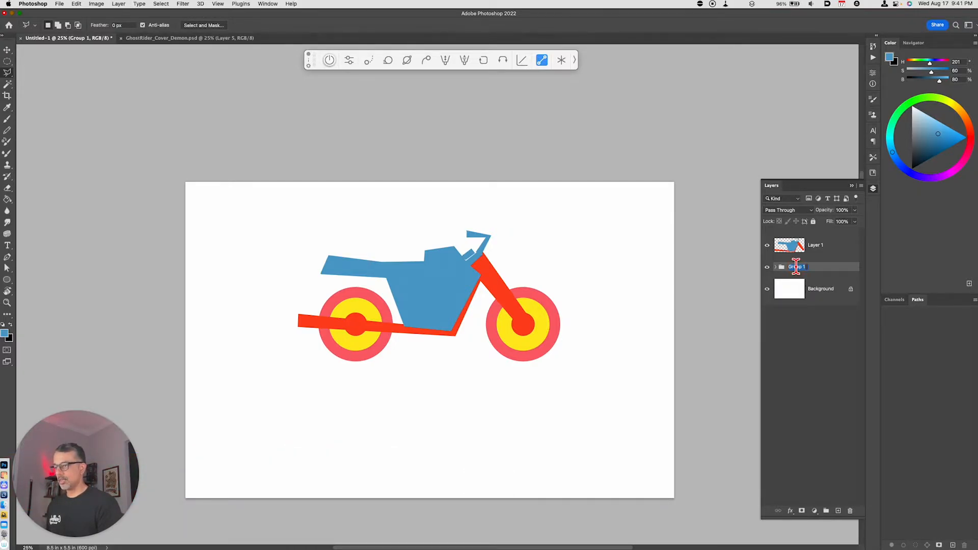
type("wheels")
key("Return")
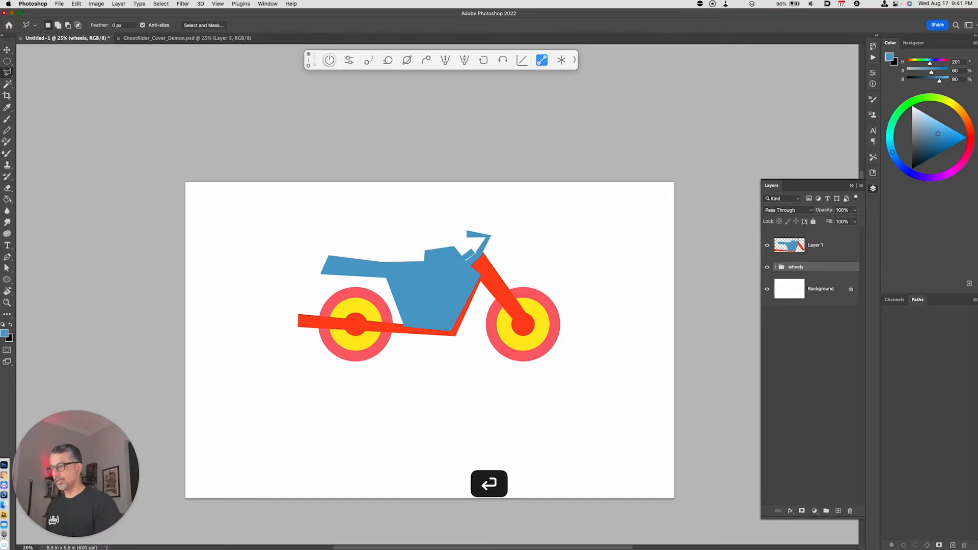
Duplicate the wheels group and place the copy straight below the motorcycle, near the canvas's lower edge
key("v")
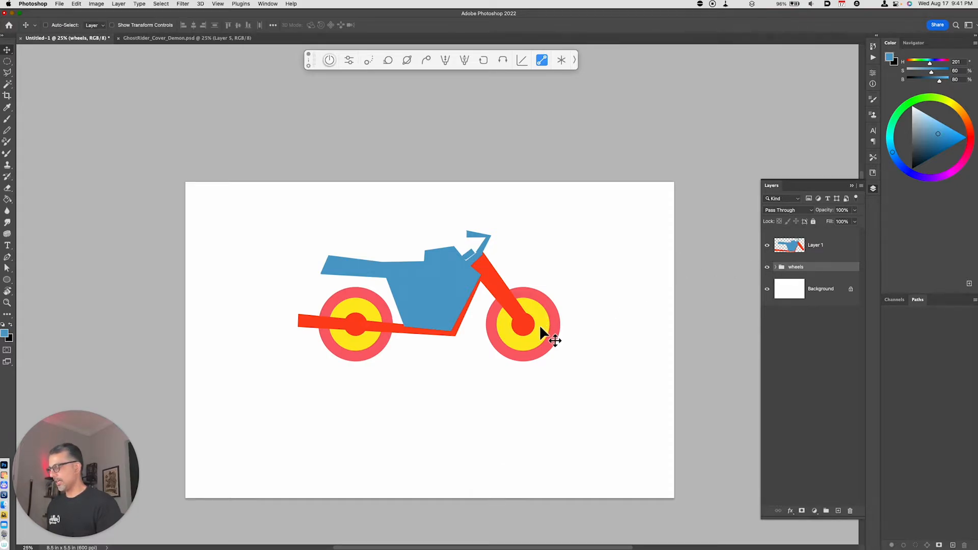
key("alt")
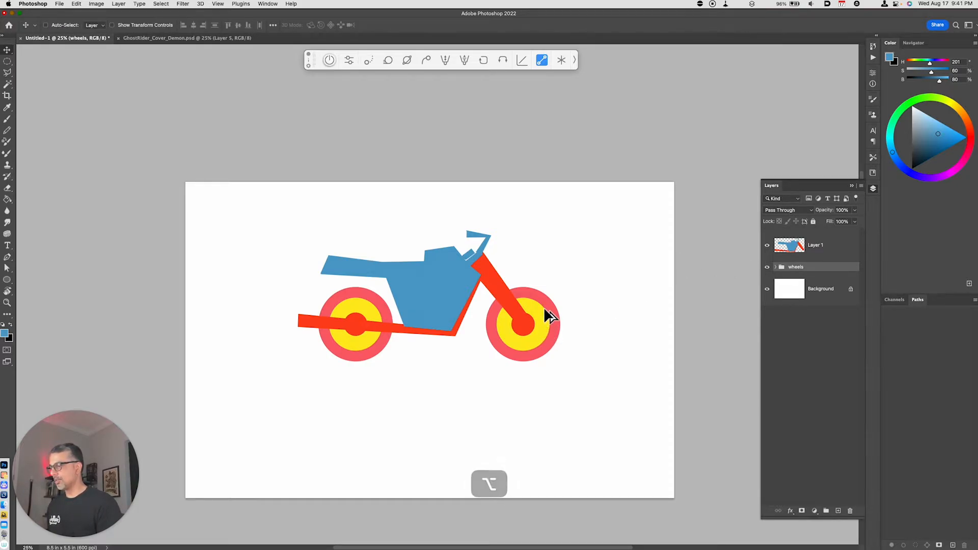
left_click_drag(544, 308, 547, 427)
Stack the original wheels group above its copy and move it together with the motorcycle body to the canvas's upper left
left_click(802, 257)
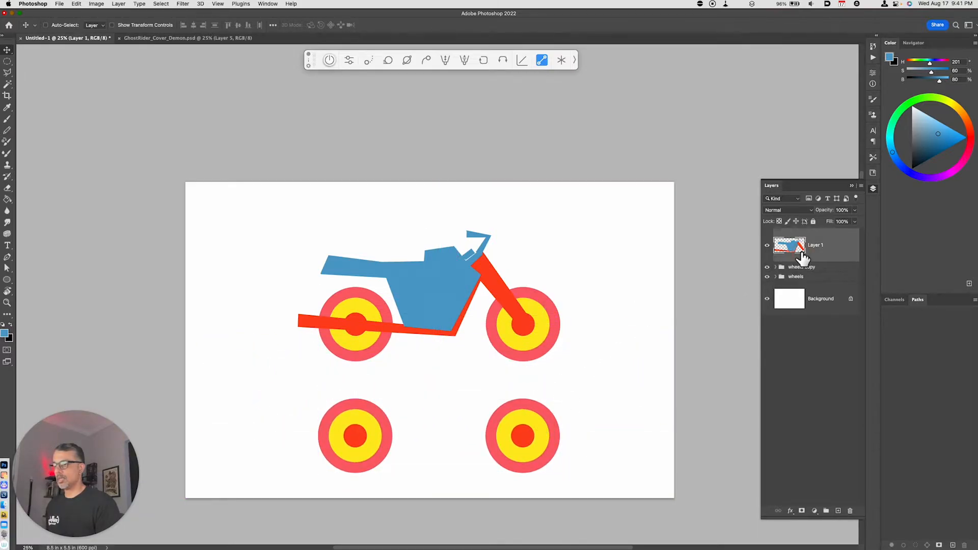
double_click(795, 276)
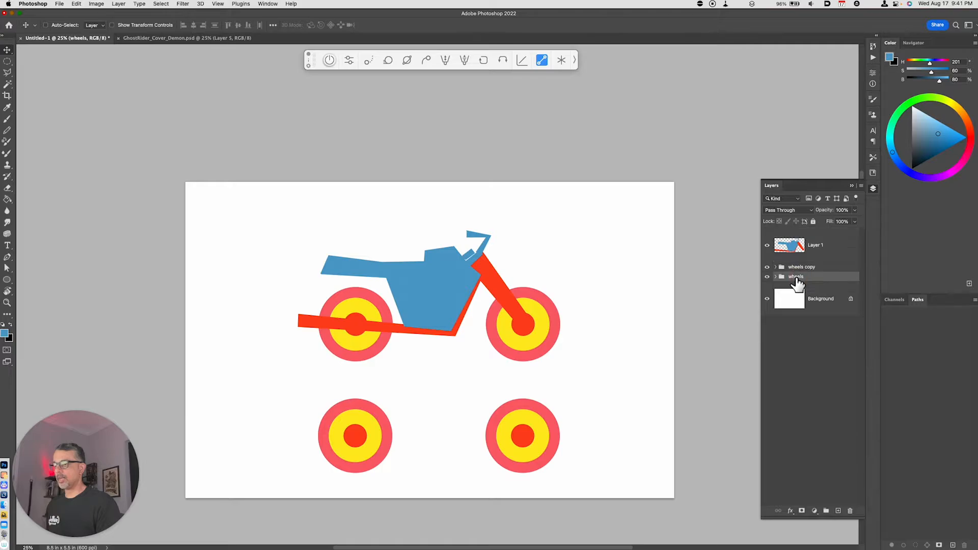
mouse_move(812, 279)
left_mouse_down()
mouse_move(810, 265)
mouse_move(821, 261)
left_mouse_up()
key("cmd+z")
left_click(818, 248, "shift")
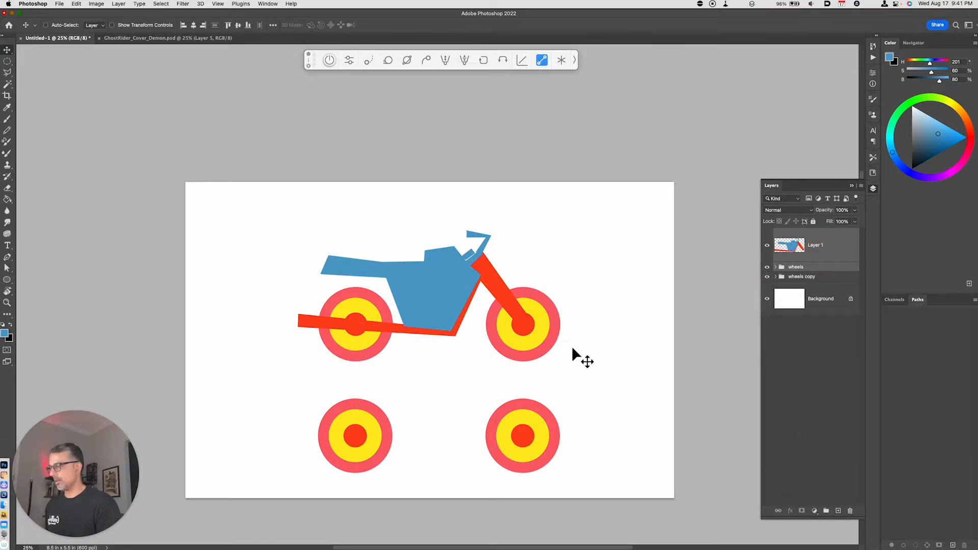
left_click_drag(572, 346, 469, 317)
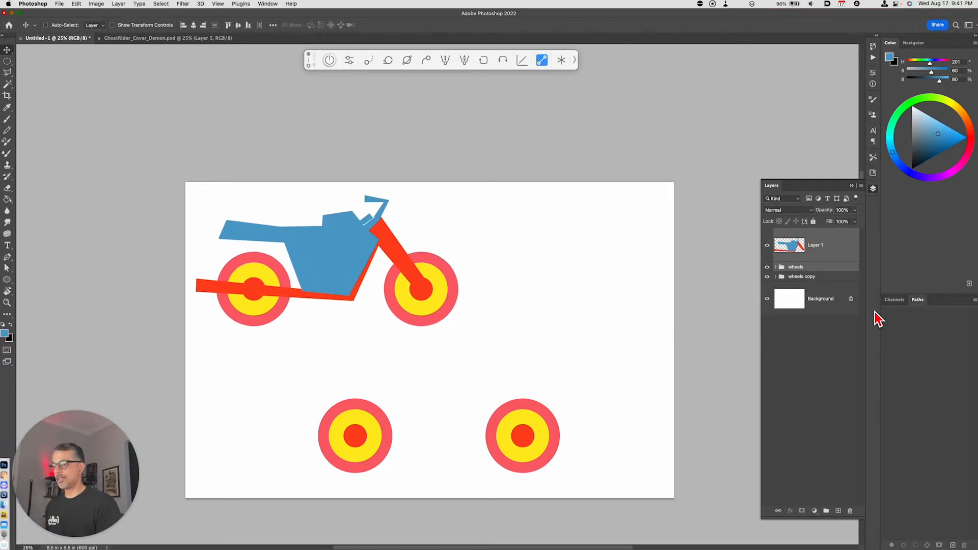
Add a new empty layer directly above the wheels copy group
left_click(817, 280)
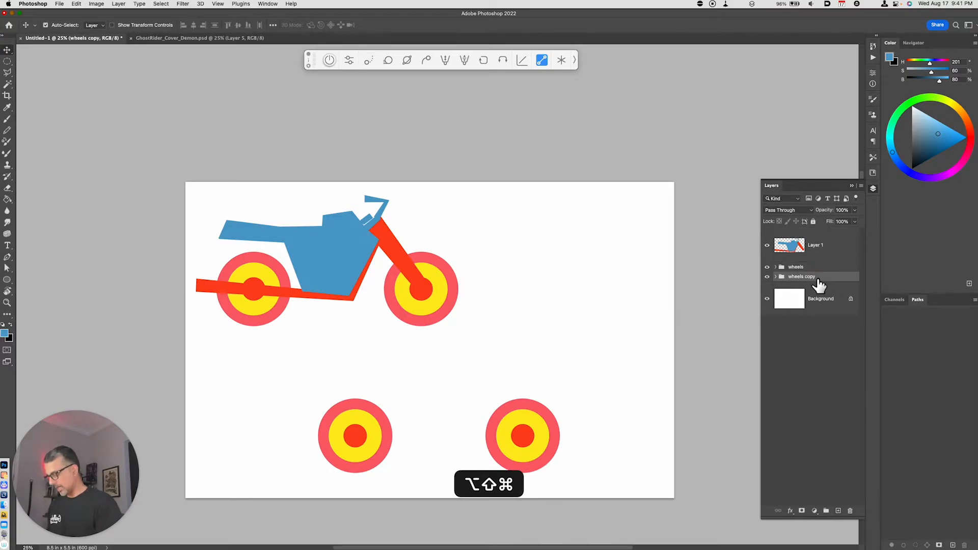
key("alt+shift+super+n")
key("l")
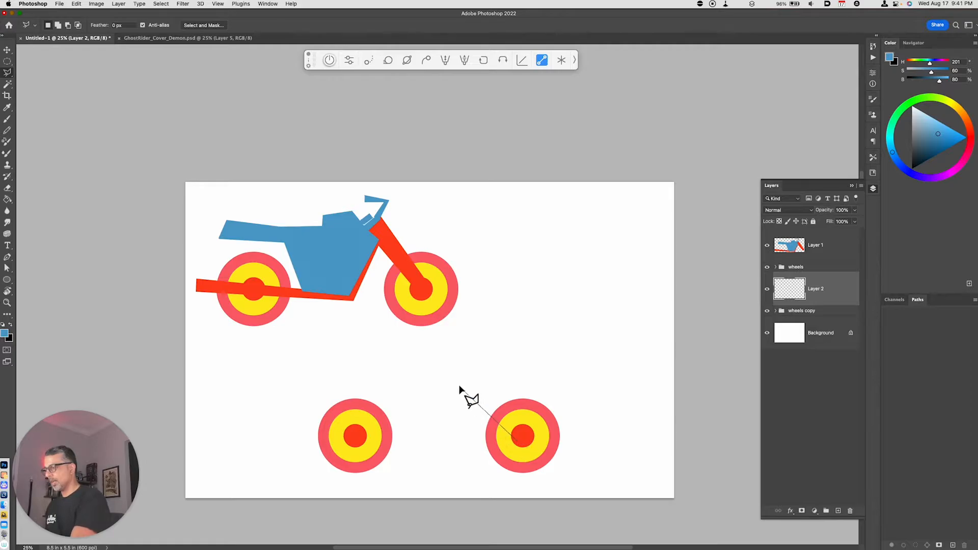
key("Escape")
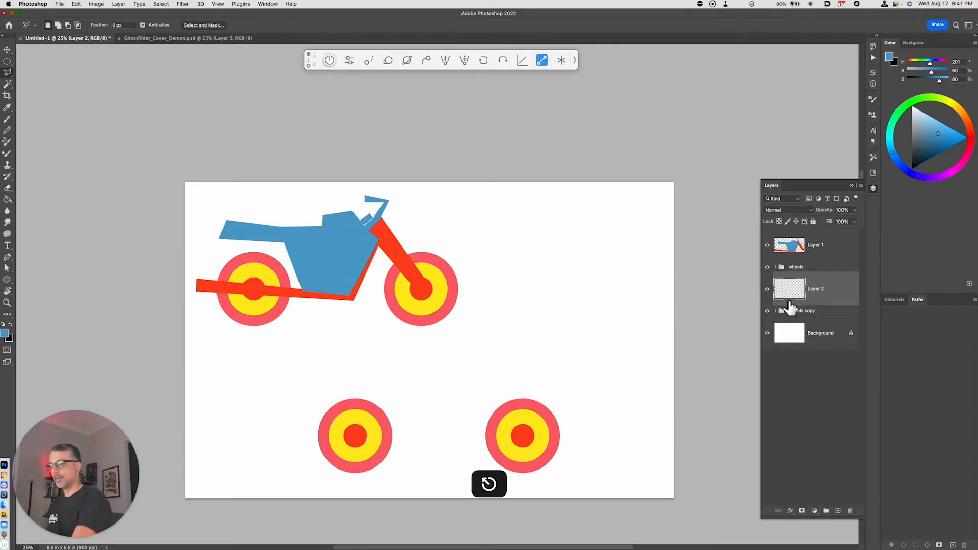
Move the front wheel in the wheels copy group horizontally away from the rear wheel to lengthen the lower bike's wheelbase
left_click(776, 310)
left_click(835, 333)
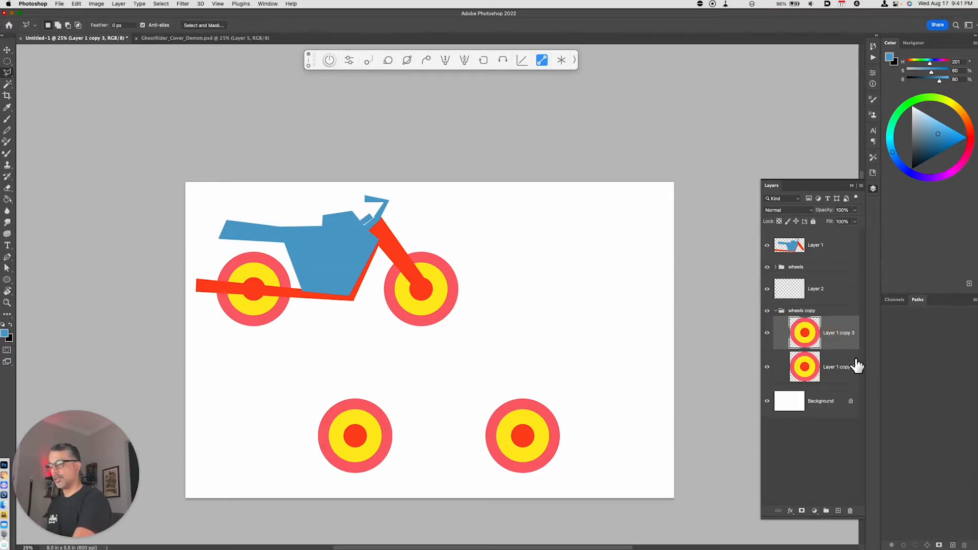
left_click(767, 333)
left_click(768, 333)
key("v")
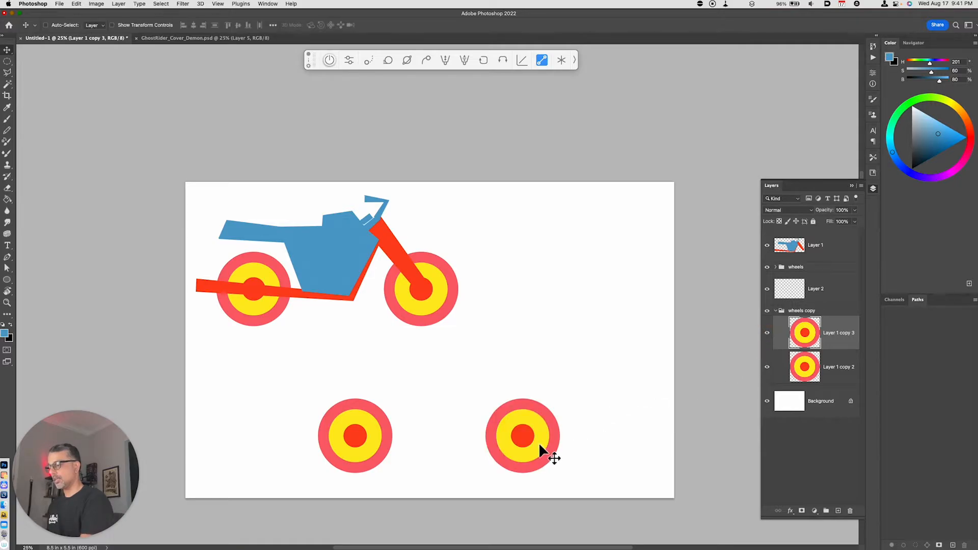
left_click_drag(540, 443, 601, 443)
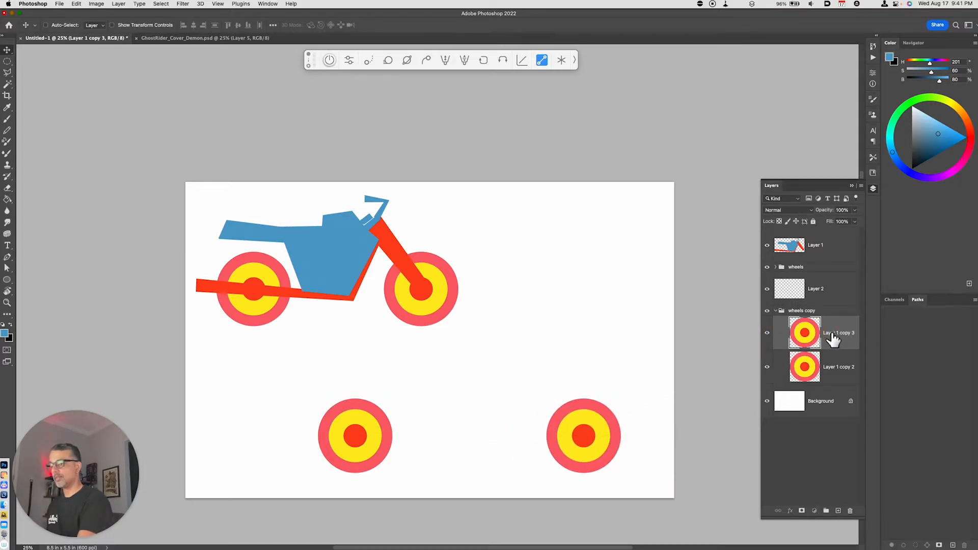
On Layer 2, lasso a long, thin slanted fork from the front wheel's hub up toward the rear and fill it blue
left_click(812, 291)
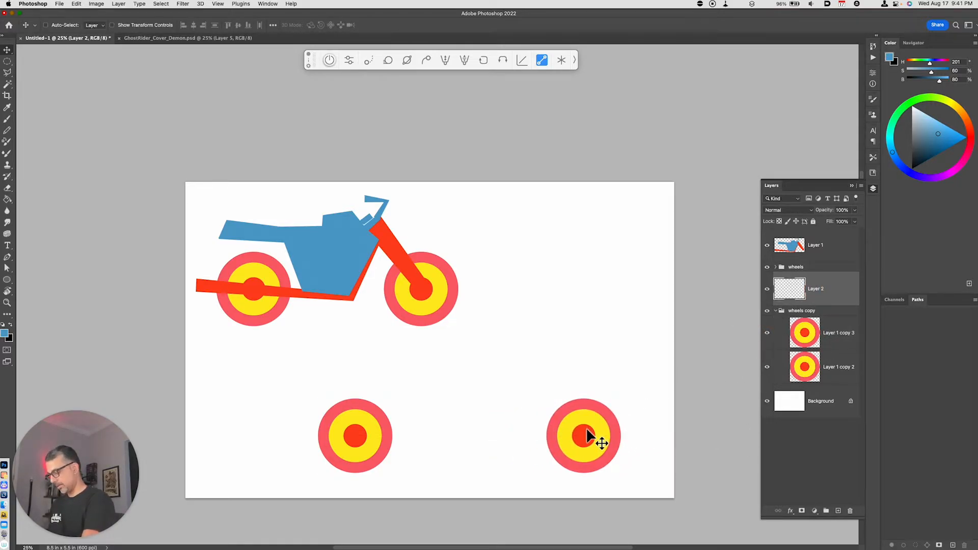
key("l")
left_click(582, 435)
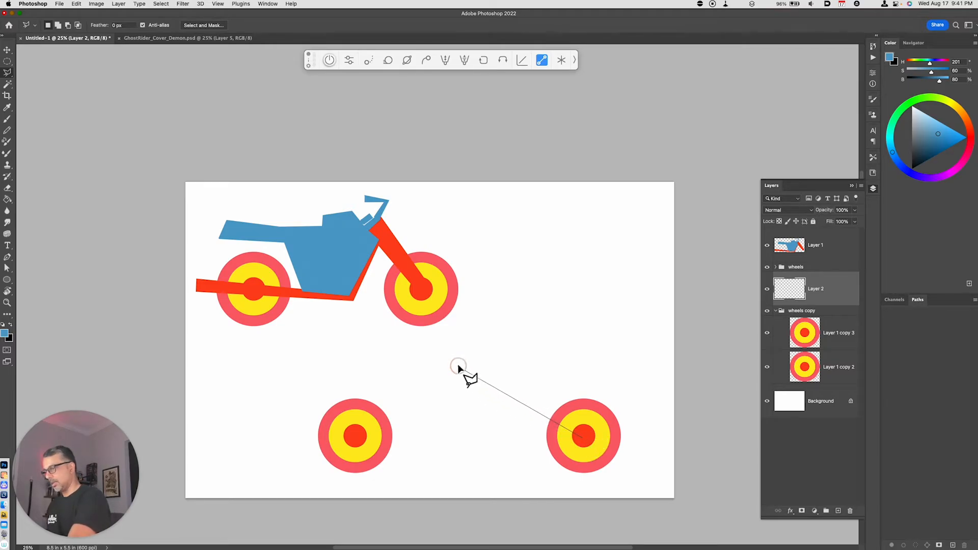
left_click(458, 365)
left_click(462, 357)
left_click(582, 435)
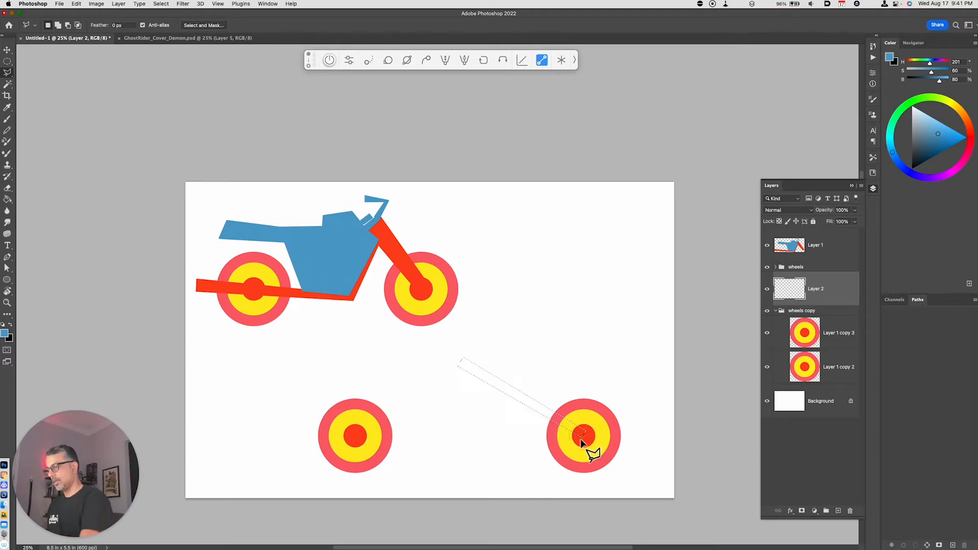
key("alt+BackSpace")
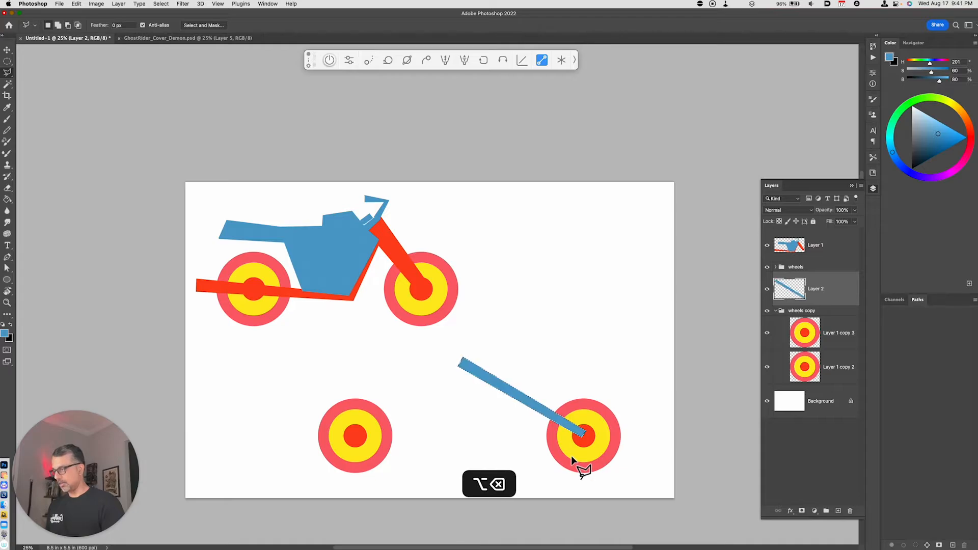
key("super+d")
Lasso a small tilted four-sided block just behind the fork's upper end and fill it with the same blue
left_click(458, 366)
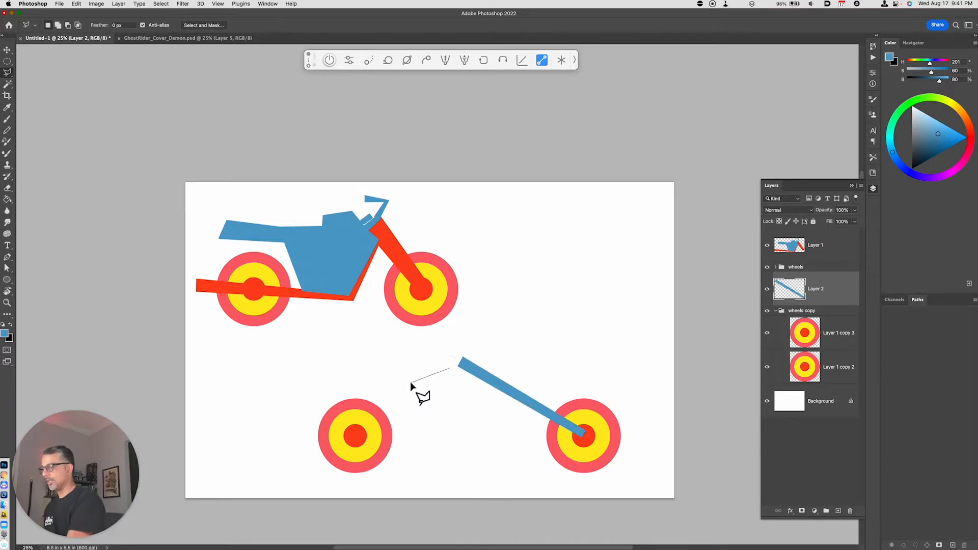
left_click(412, 381)
left_click(417, 403)
left_click(457, 387)
left_click(455, 368)
key("alt+BackSpace")
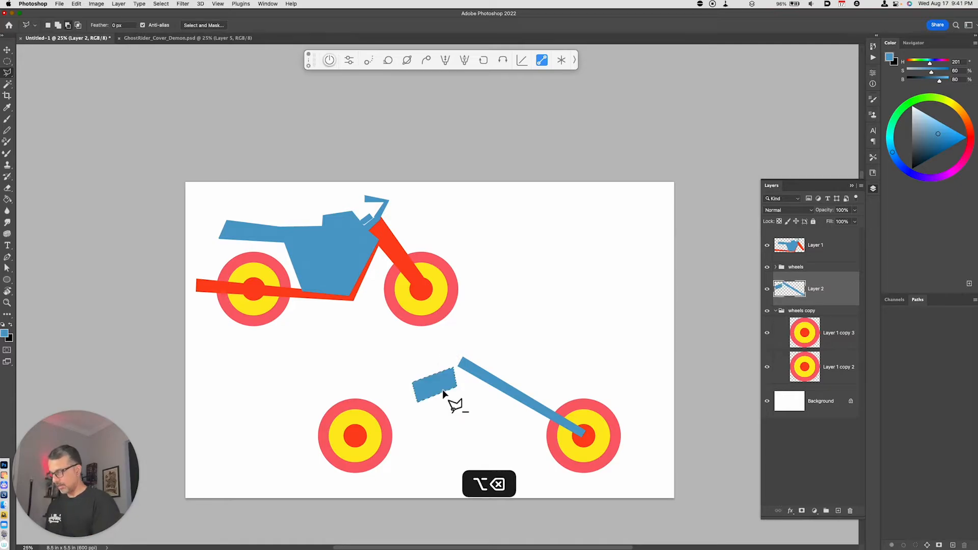
key("super+d")
Lasso the lower bike's body outline from the tail over the rear hub and up to the fork, skirting the blue block
left_click(407, 380)
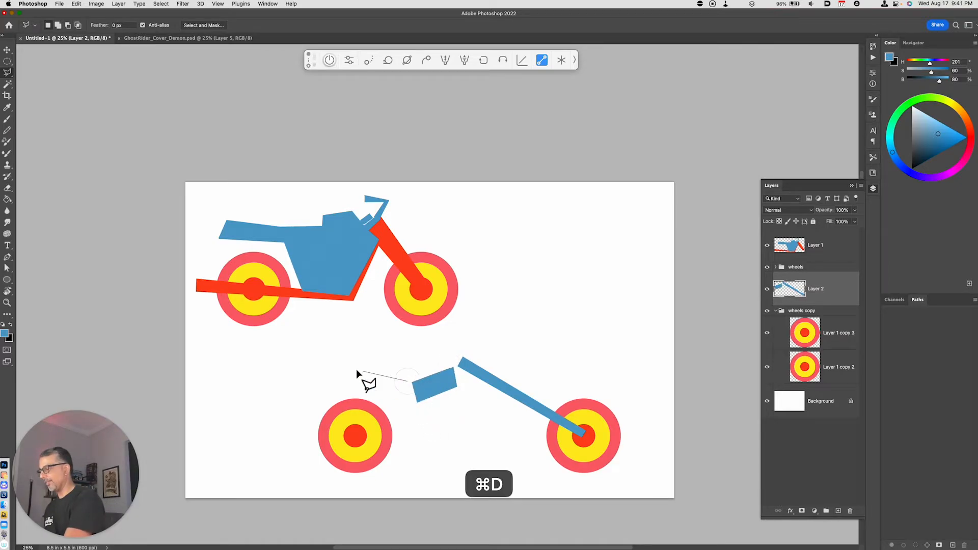
left_click(317, 369)
left_click(314, 391)
left_click(388, 397)
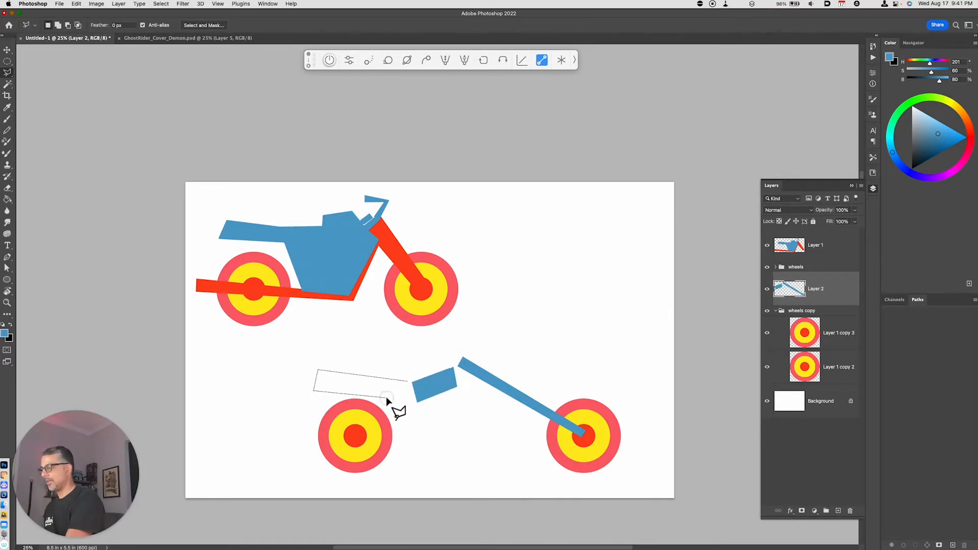
left_click(348, 437)
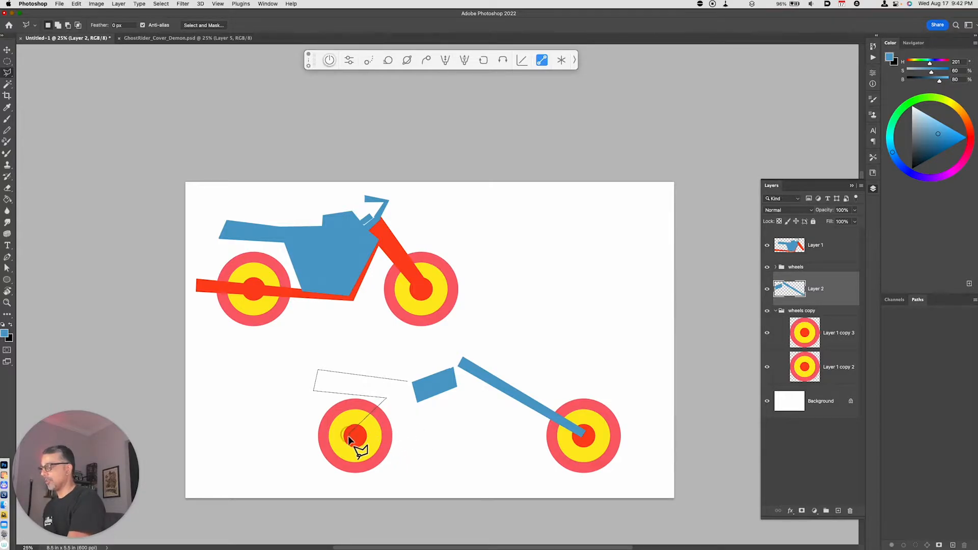
left_click(461, 447)
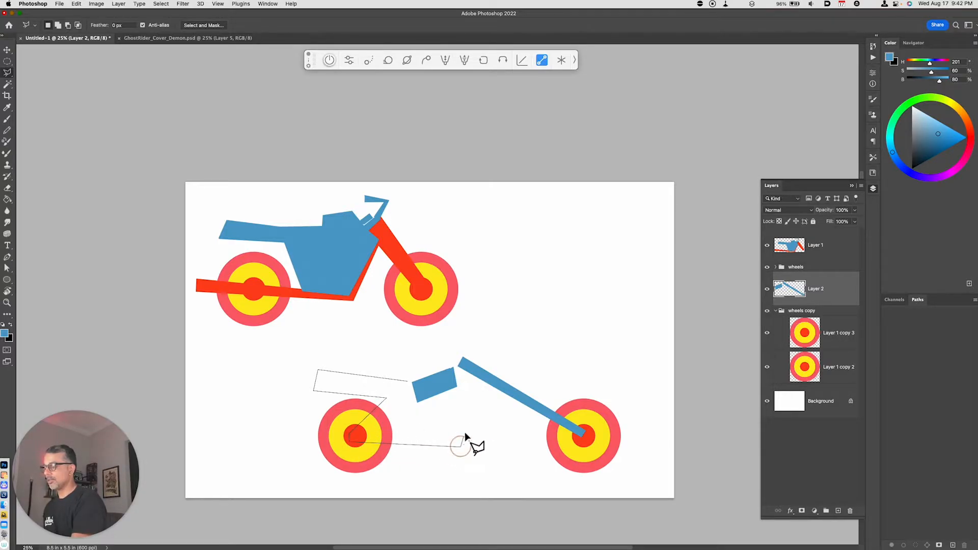
left_click(495, 391)
left_click(455, 366)
left_click(459, 387)
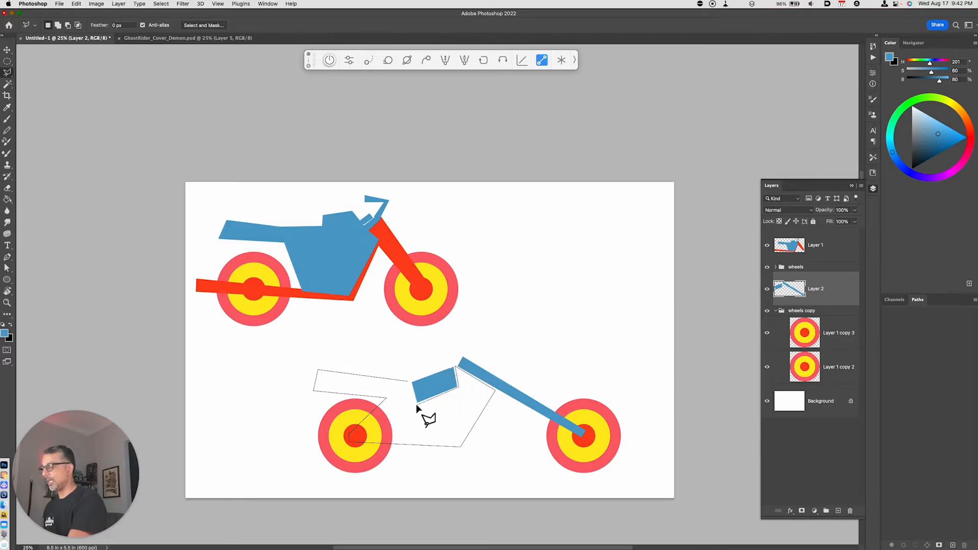
left_click(417, 406)
left_click(410, 383)
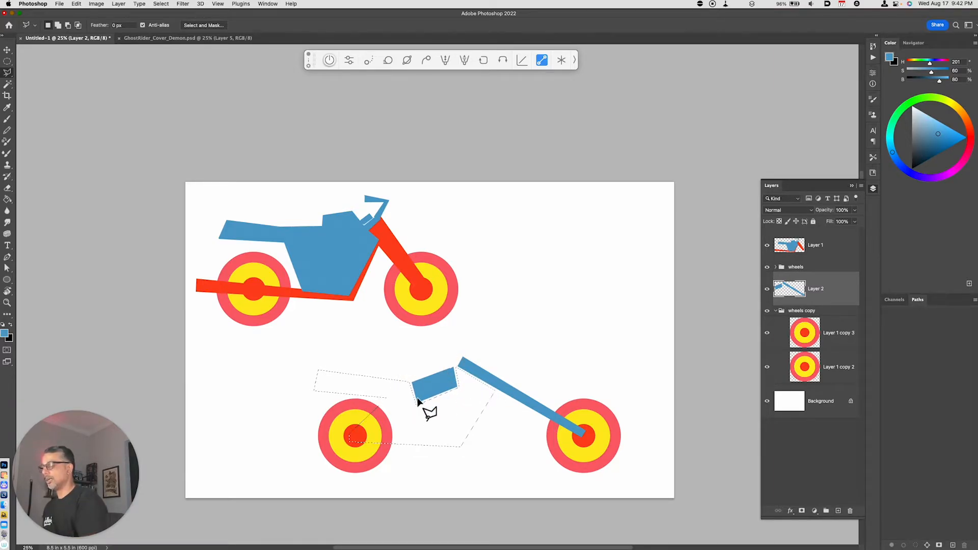
Choose a bright red foreground color and fill the body selection on a new layer above Layer 2, then deselect
left_click(971, 136)
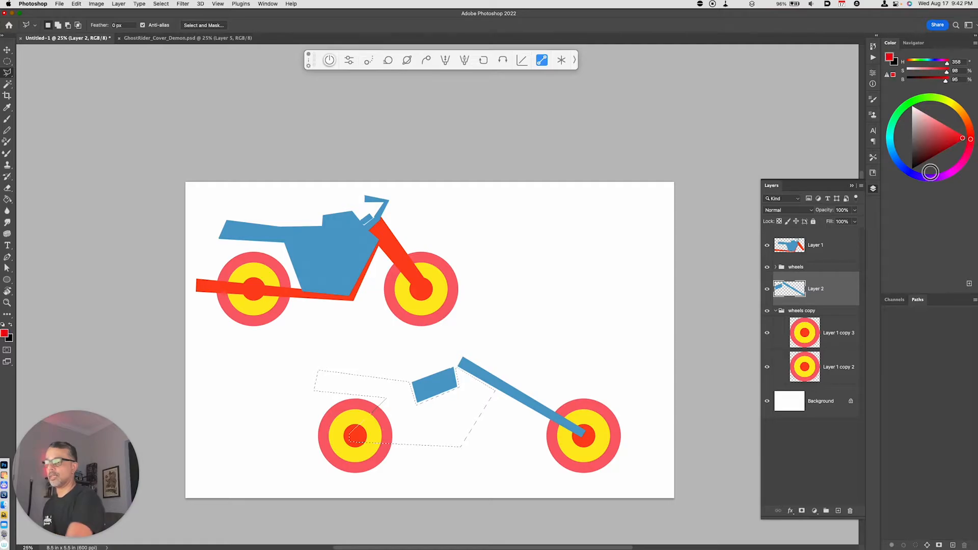
key("alt+shift+super+n")
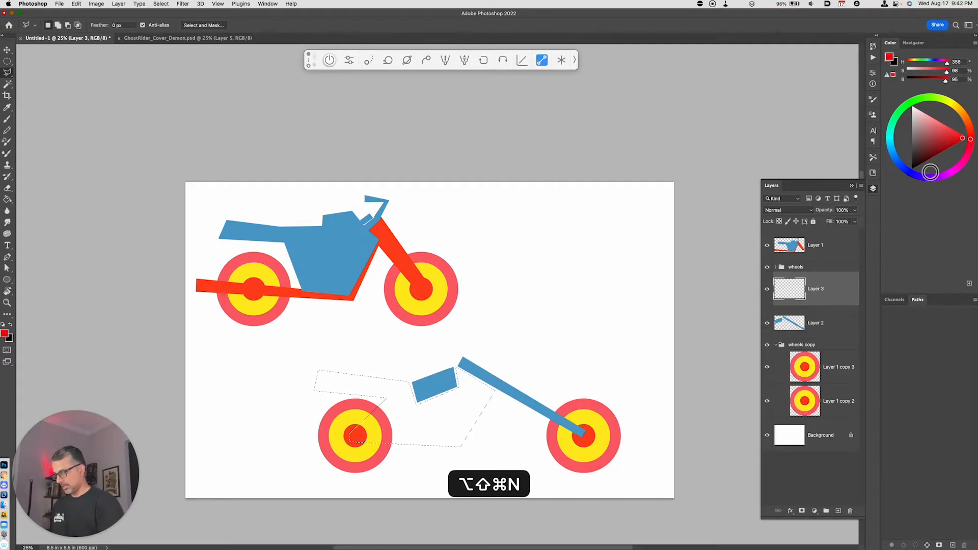
key("alt+BackSpace")
key("super+d")
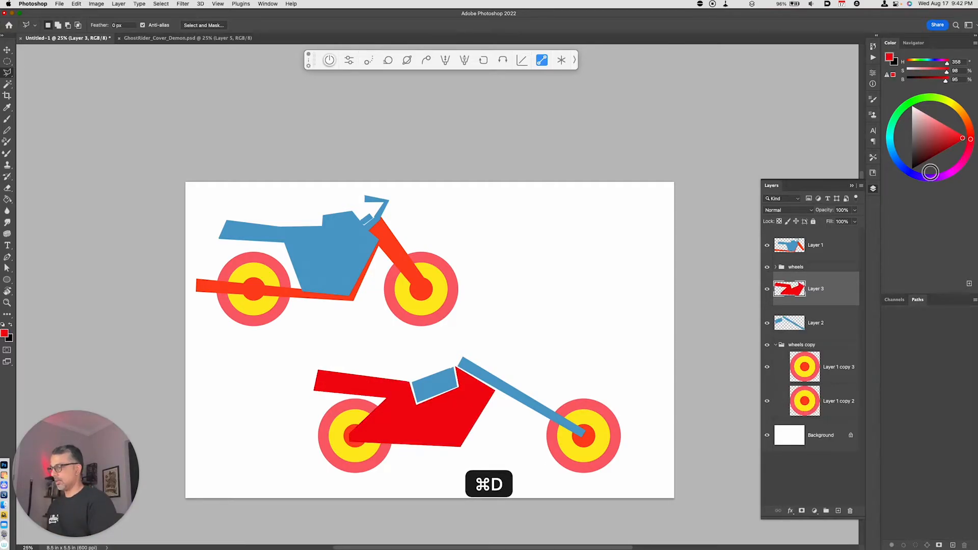
Lasso a thin, bent handlebar rising from the fork's upper end and angling back toward the seat, and fill it red
left_click(462, 355)
left_click(429, 307)
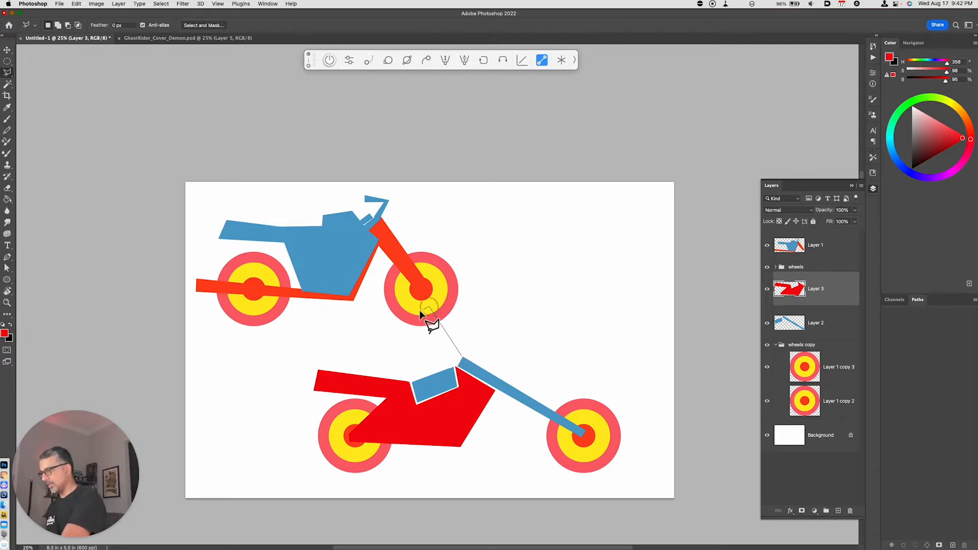
left_click(397, 322)
left_click(400, 327)
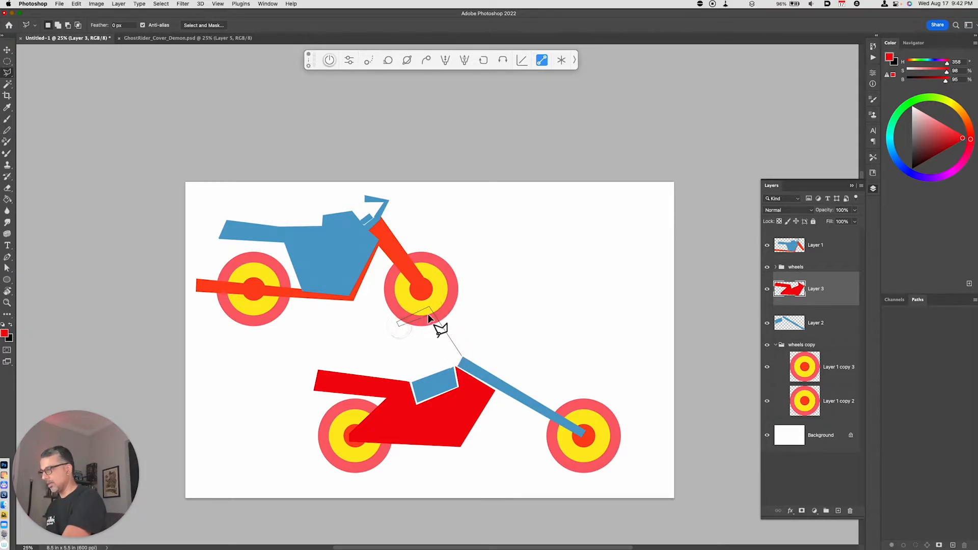
left_click(462, 356)
key("alt+BackSpace")
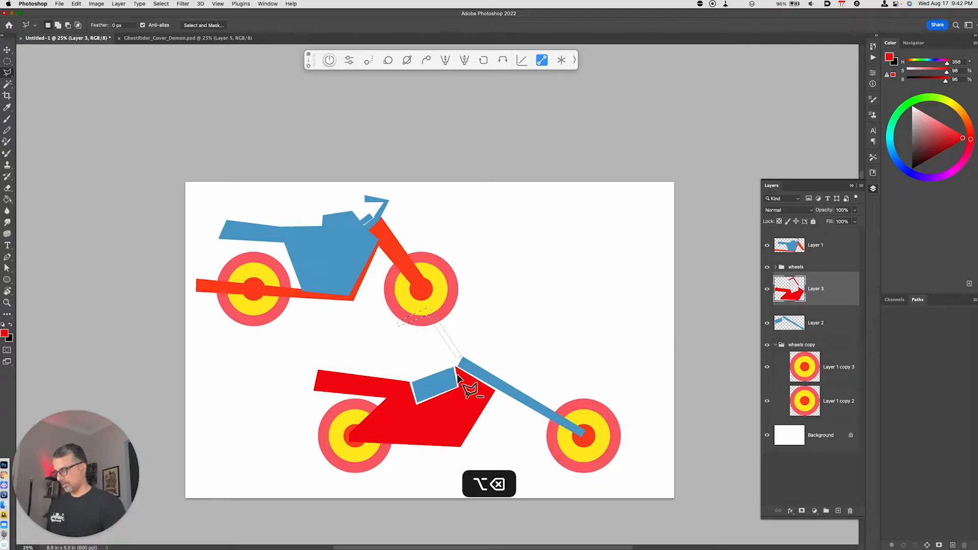
key("super+d")
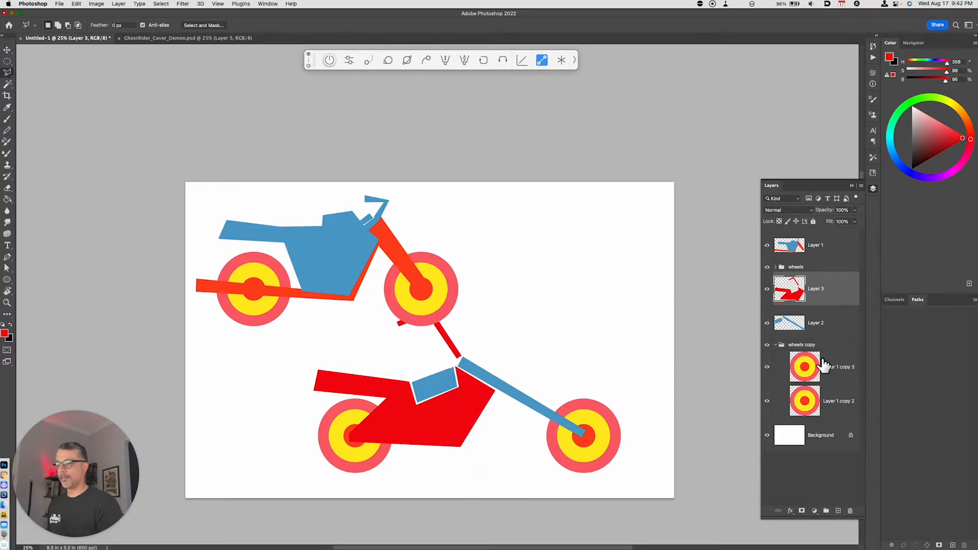
Scale all of the lower bike's layers together to about 78% and place the bike clear of the upper one
left_click(816, 406, "shift")
key("super+t")
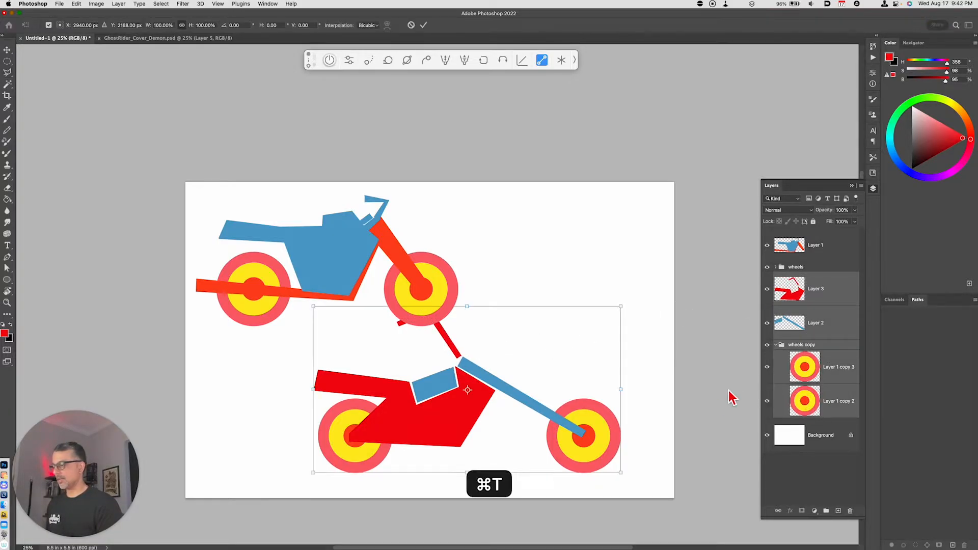
left_click_drag(621, 472, 586, 454)
left_click_drag(574, 413, 533, 435)
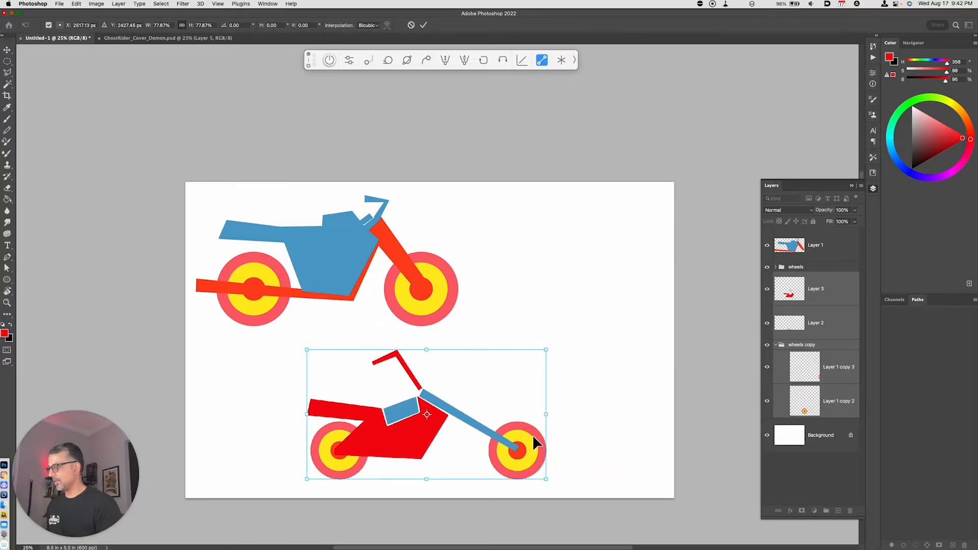
key("Return")
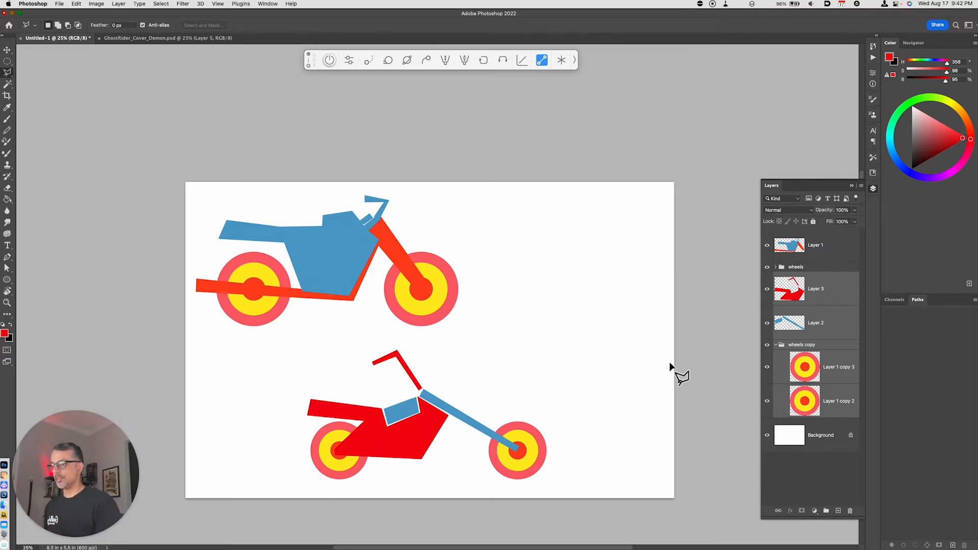
Merge the lower bike's selected layers into one layer and move the bike toward the canvas's lower right
left_click_drag(591, 395, 616, 398)
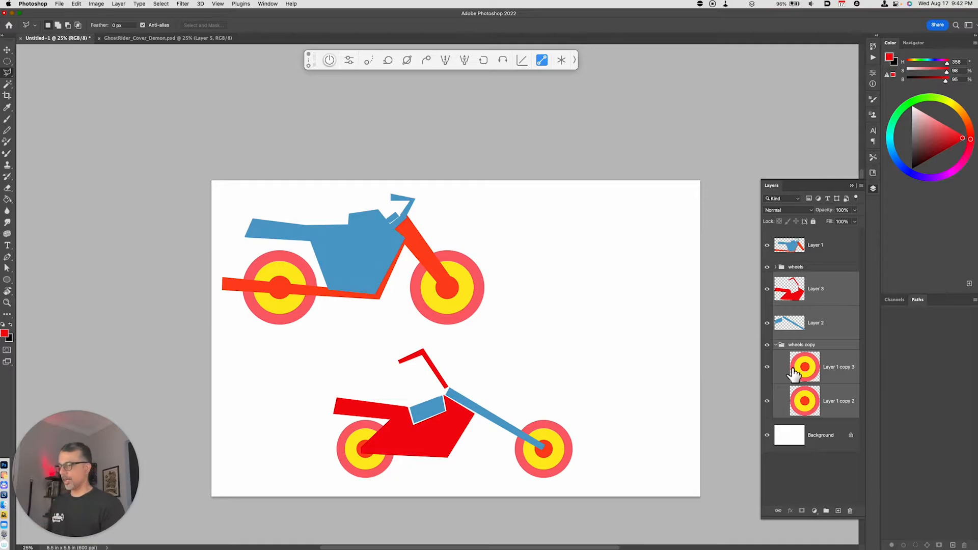
left_click_drag(794, 374, 804, 332)
key("super+e")
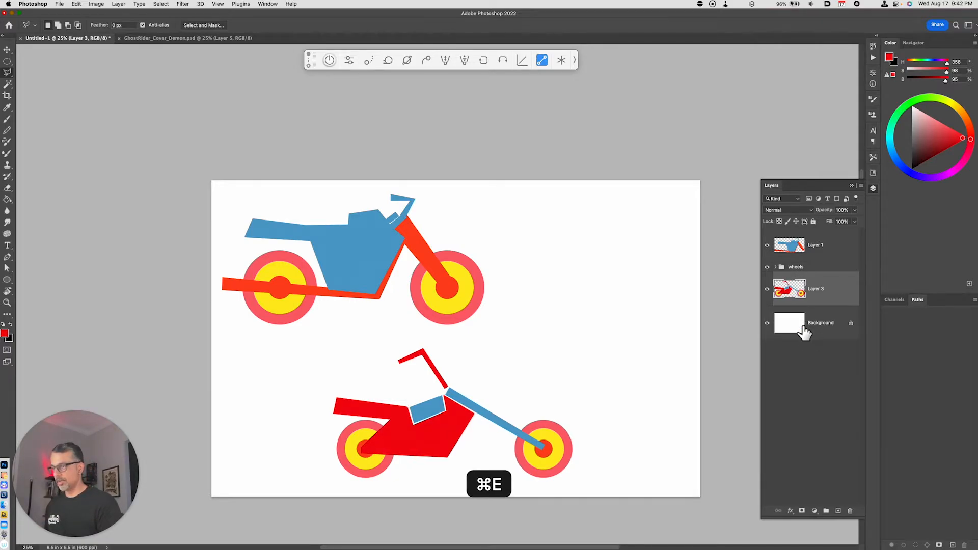
key("v")
left_click_drag(561, 440, 610, 431)
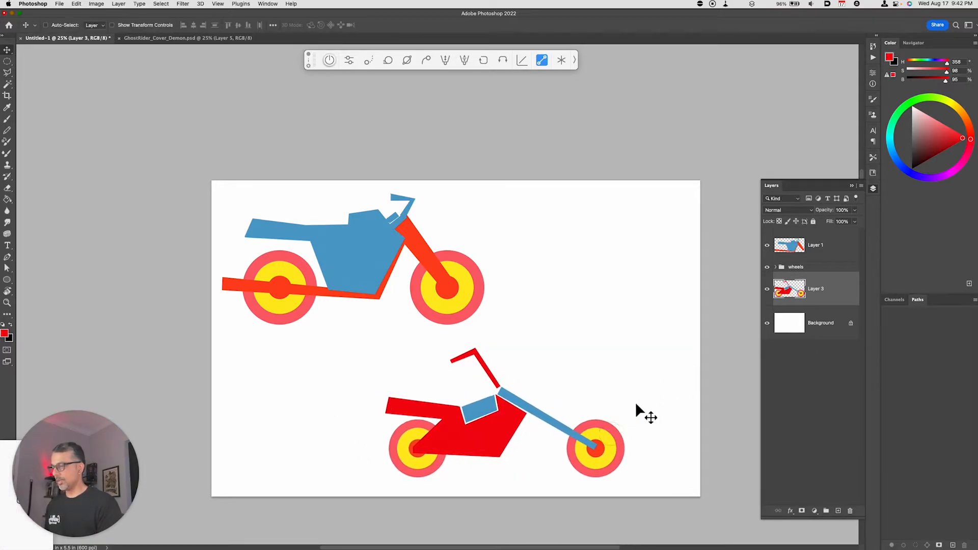
Merge the wheels group with Layer 1 and shift the upper bike slightly right and down
left_click(795, 270)
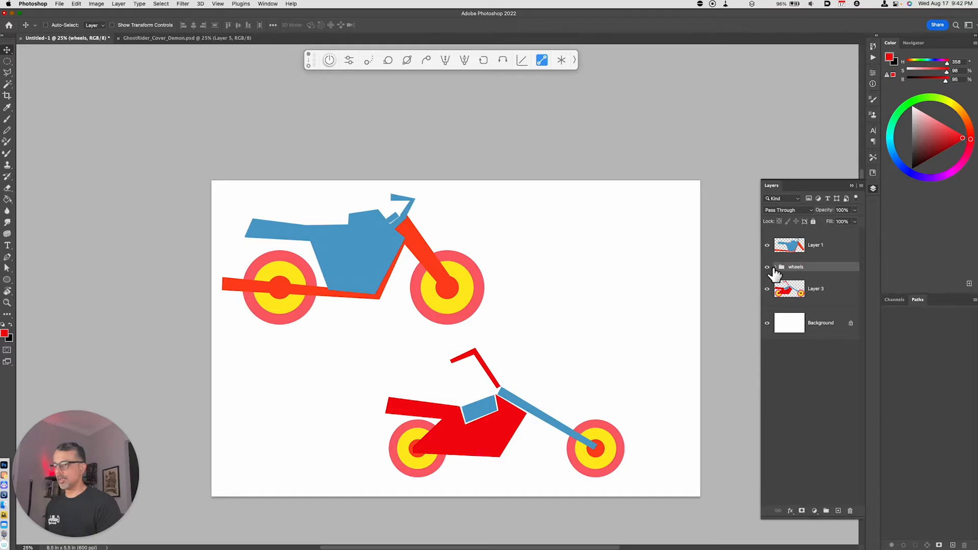
left_click(788, 250, "shift")
key("super+e")
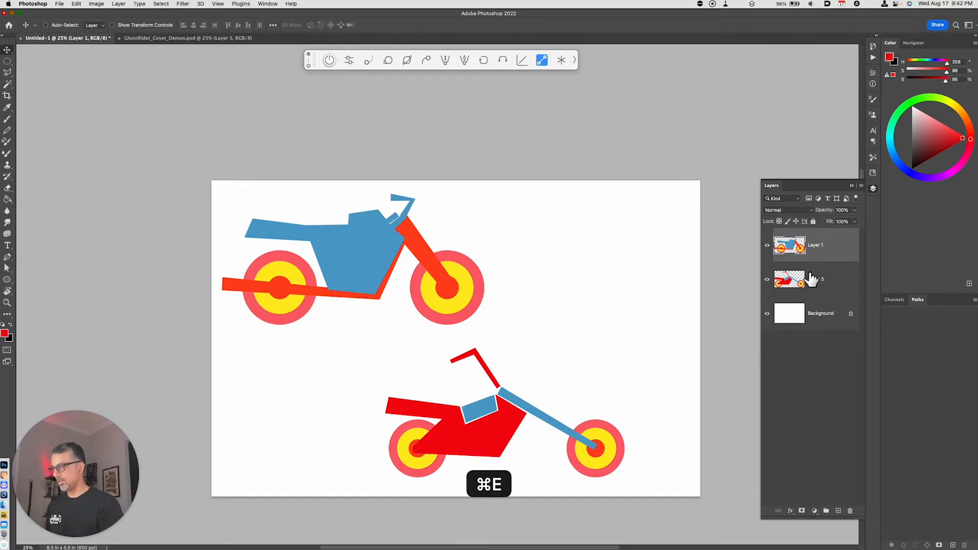
left_click_drag(541, 291, 556, 294)
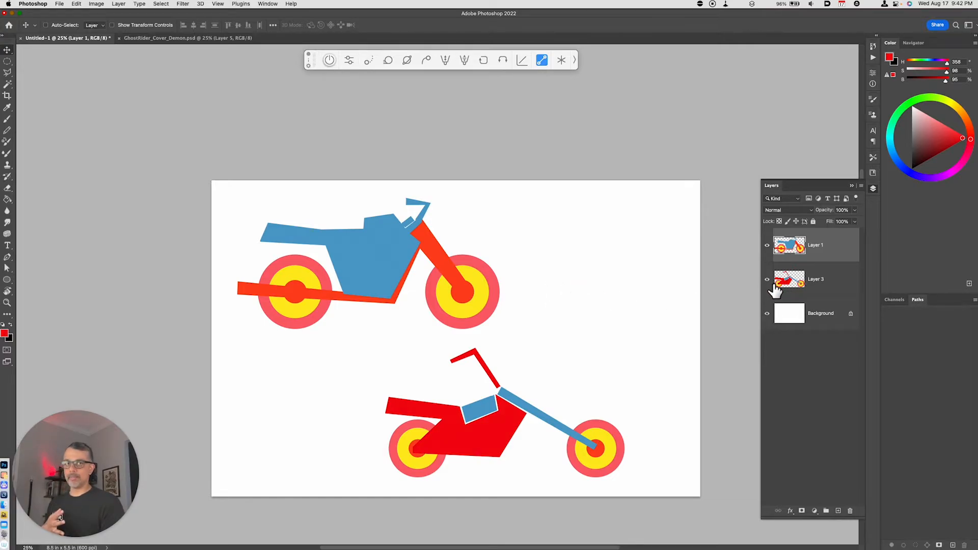
Hide the blue bike, move the red bike to mid-canvas, duplicate its layer and hide the original
left_click(767, 246)
left_click(818, 282)
left_click_drag(589, 460, 502, 384)
key("super+j")
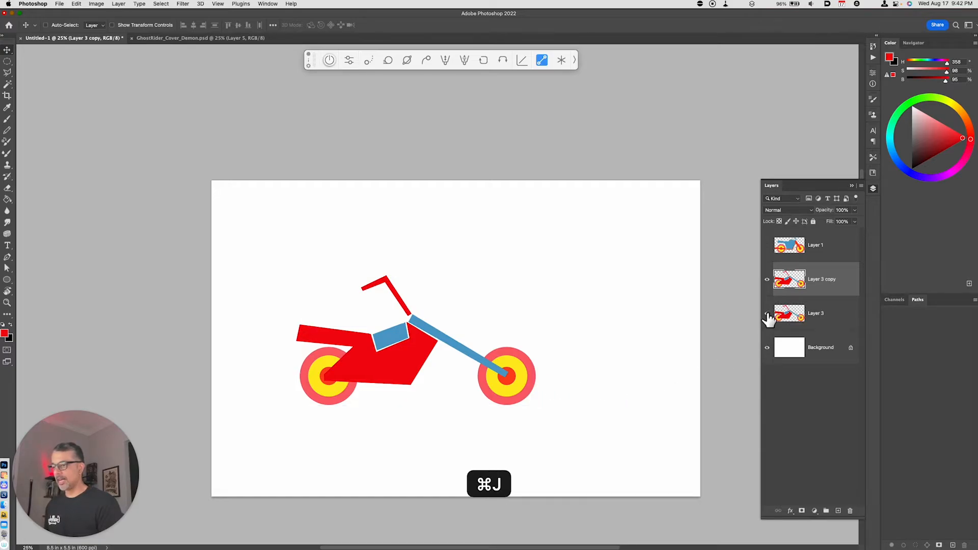
left_click(767, 314)
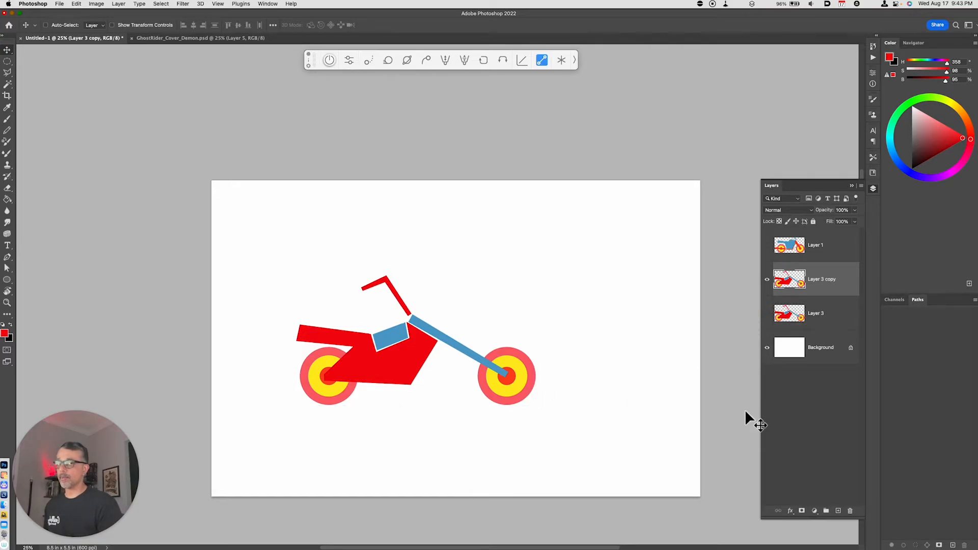
Apply a Perspective transform to the red bike copy, enlarging the front wheel end and shrinking the rear
key("super")
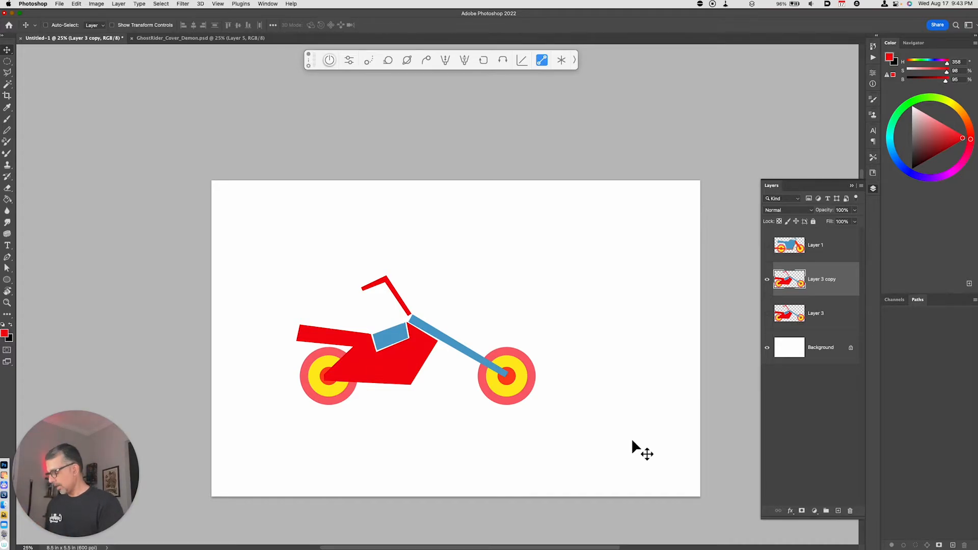
key("super+t")
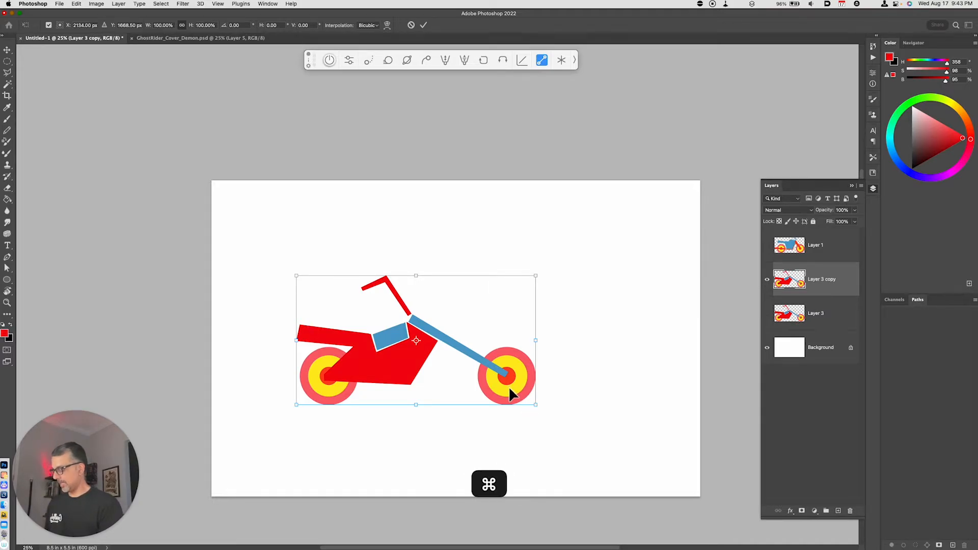
right_click(509, 386)
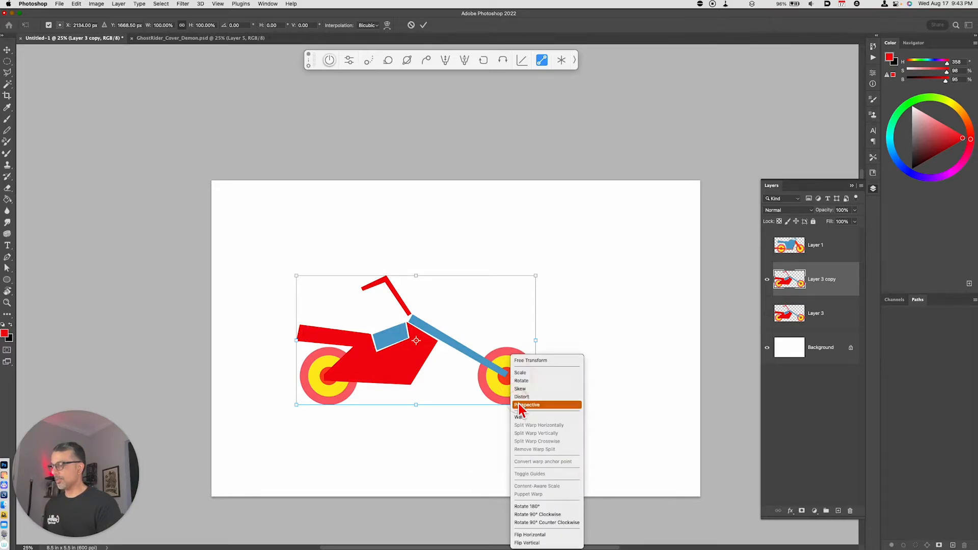
left_click(520, 405)
left_click_drag(538, 410, 570, 479)
key("Return")
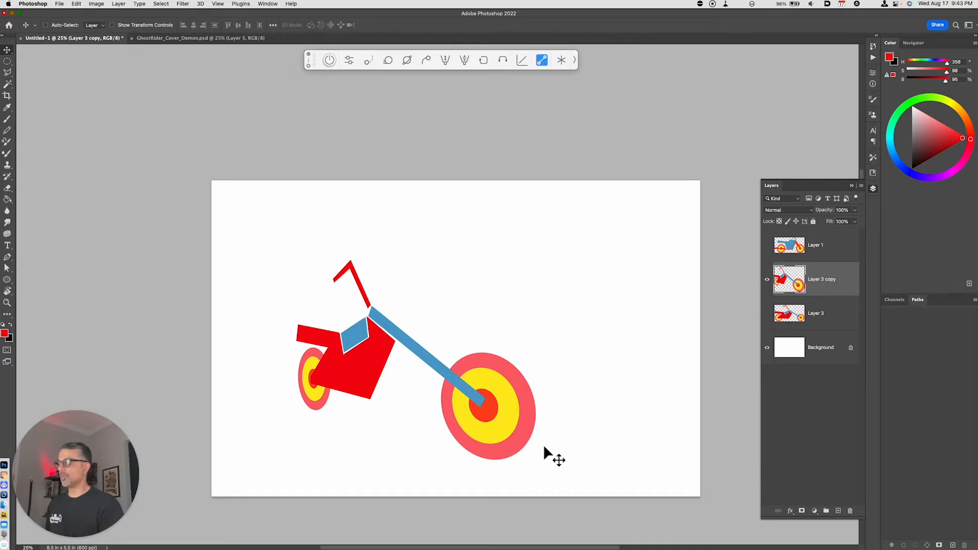
Duplicate the perspective bike slightly to the right and place the duplicate's layer beneath Layer 3 copy
left_click(767, 279)
left_click(767, 279)
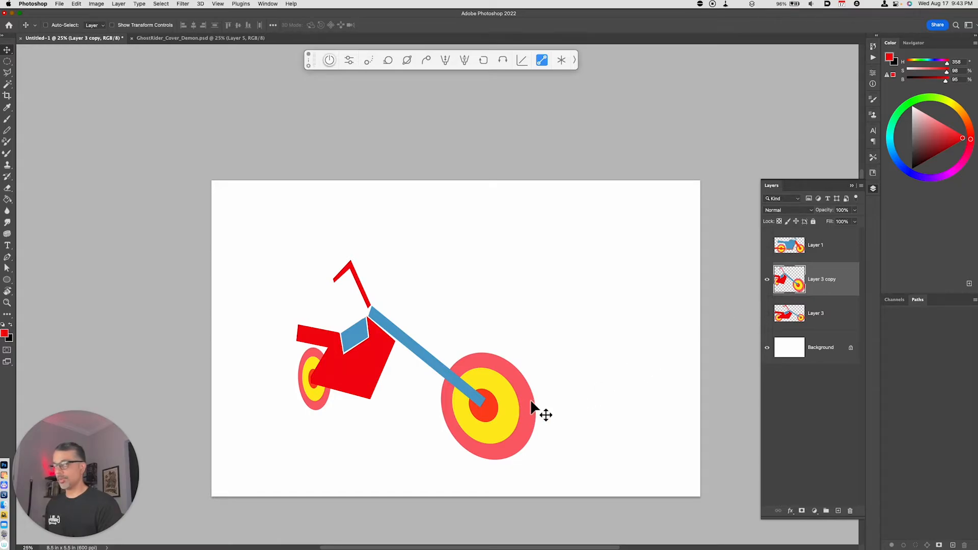
left_click_drag(528, 400, 543, 397)
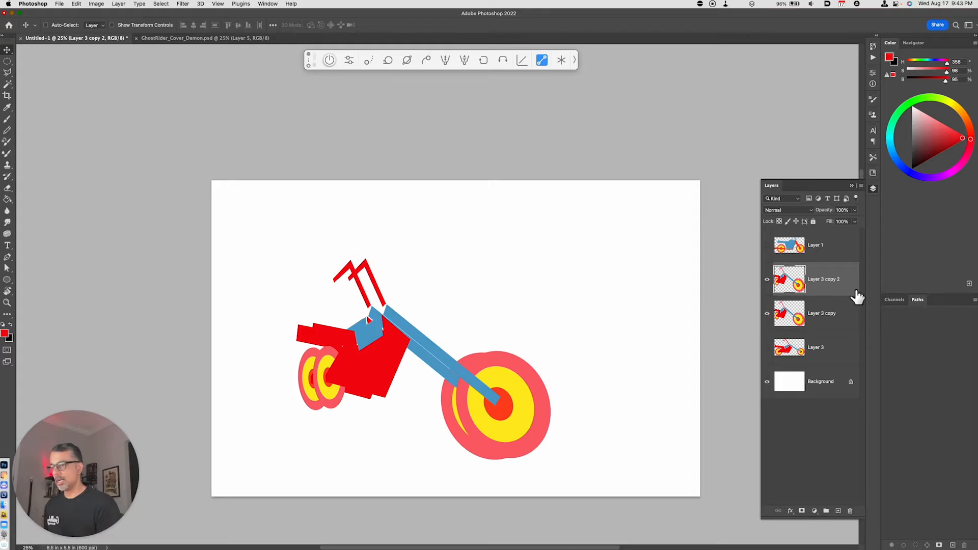
left_click_drag(856, 297, 830, 325)
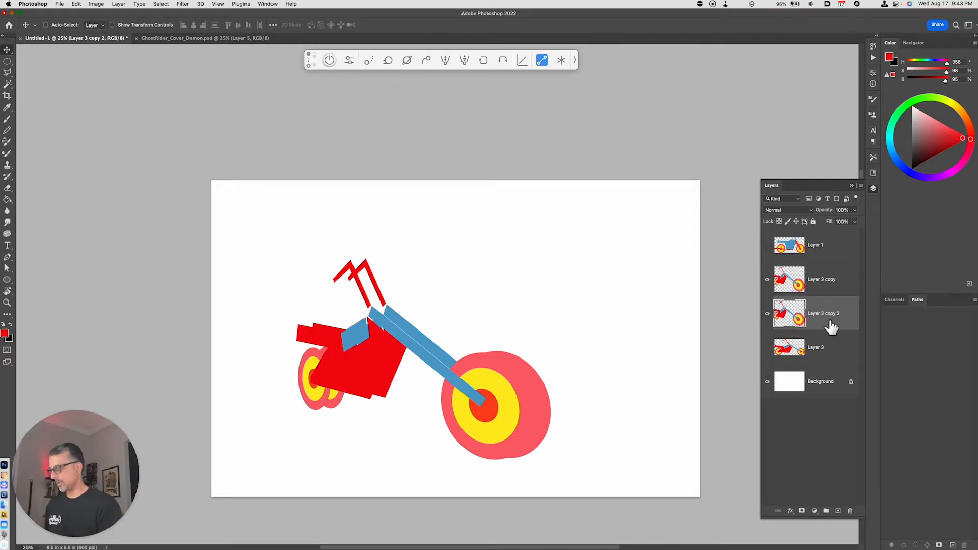
Darken the rear duplicate with Hue/Saturation at Lightness -38 and nudge it slightly closer to the front bike
key("super+u")
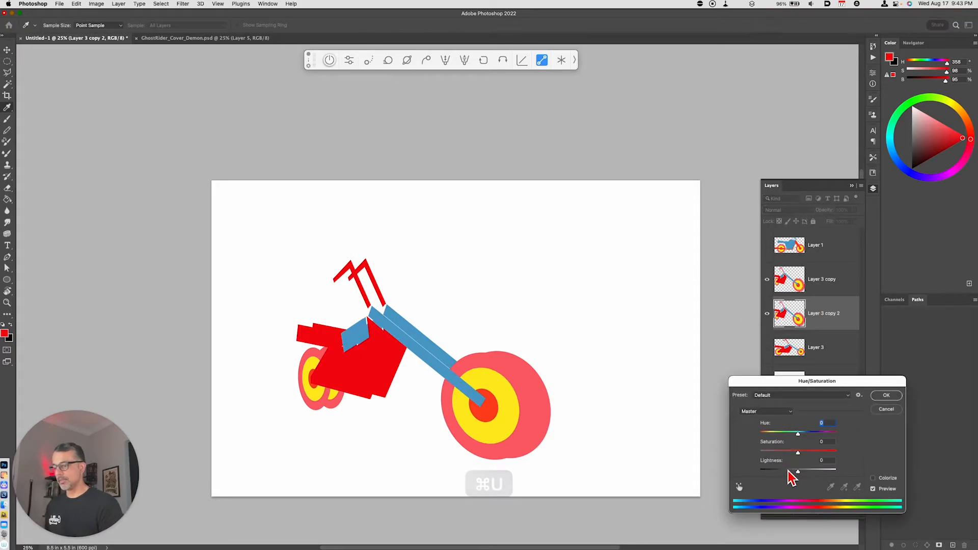
left_click_drag(798, 469, 786, 473)
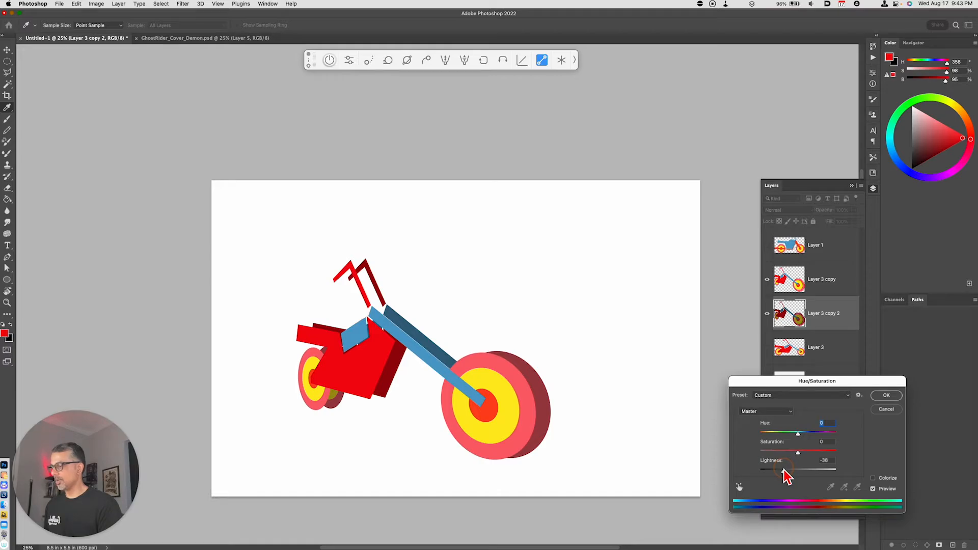
left_click(887, 396)
left_click_drag(545, 401, 545, 403)
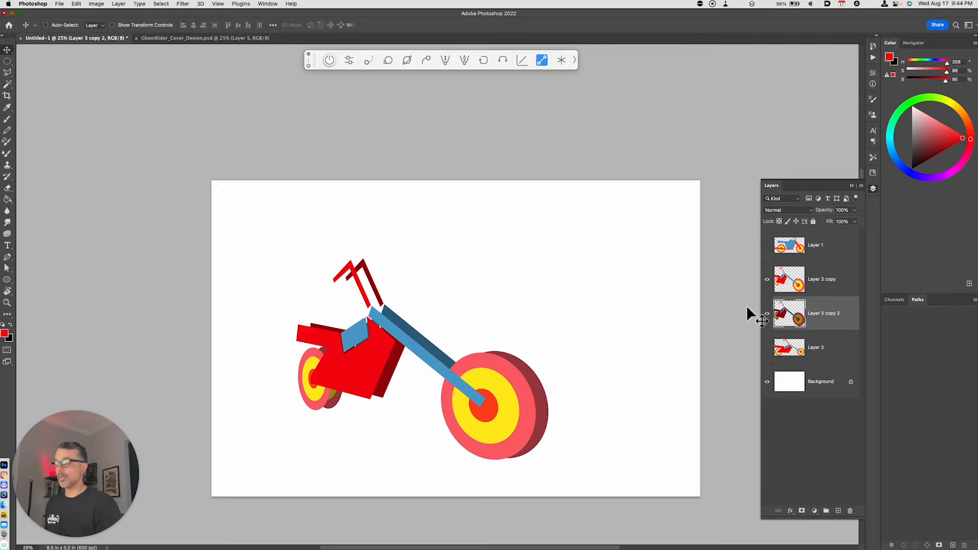
Merge the front bike layer and its darkened duplicate into one layer
left_click(819, 285, "super")
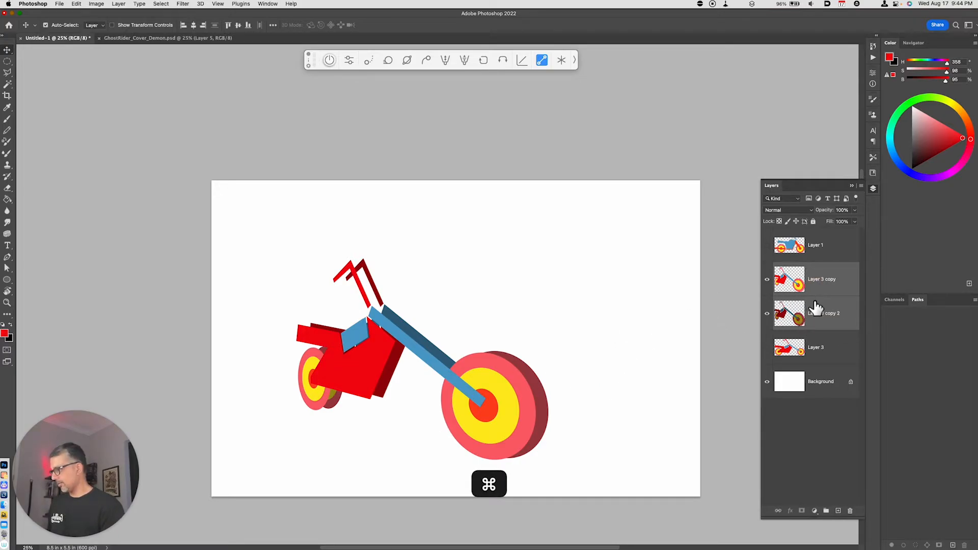
key("super+e")
left_click_drag(565, 369, 612, 394)
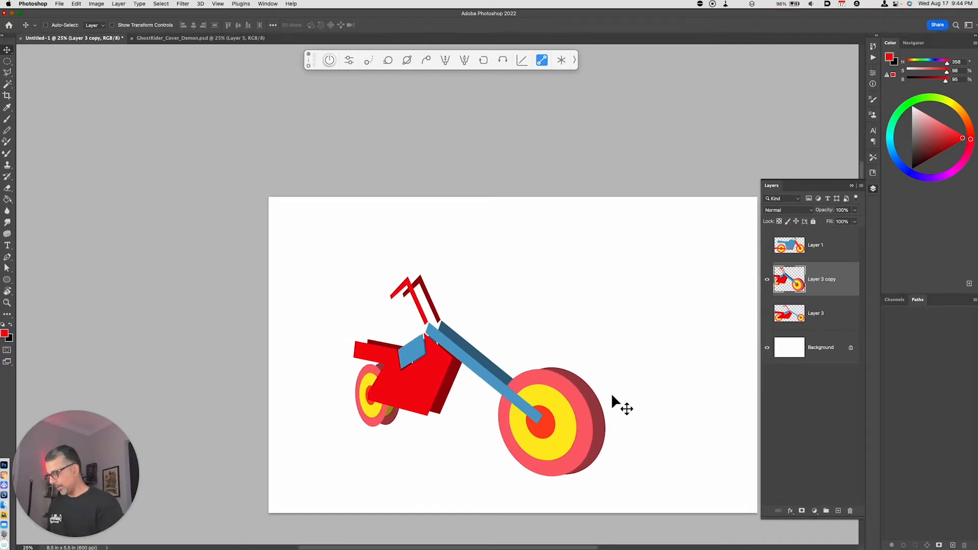
Select both doubled handlebars with the Polygonal Lasso and cut them from the merged bike layer
key("l")
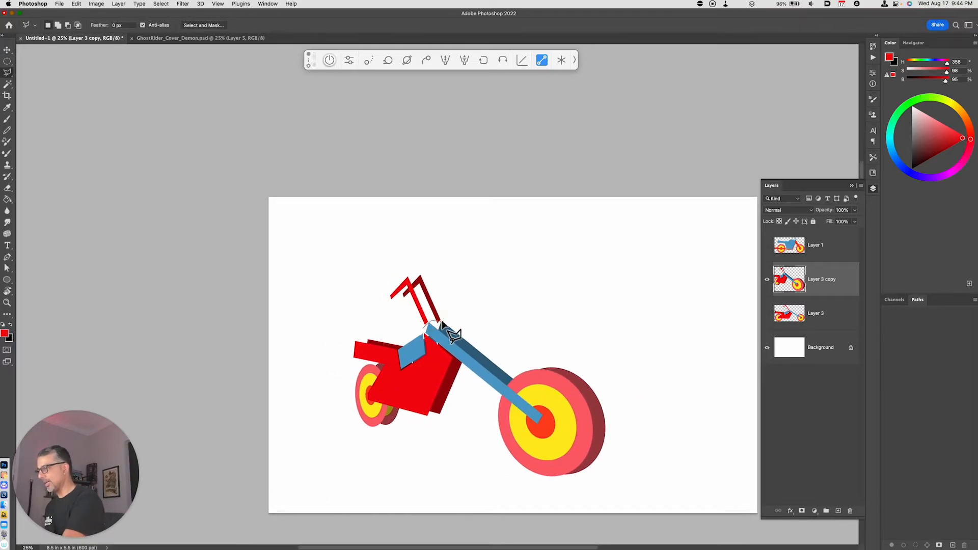
left_click(442, 322)
left_click(424, 258)
left_click(378, 272)
left_click(375, 295)
left_click(401, 329)
double_click(427, 329)
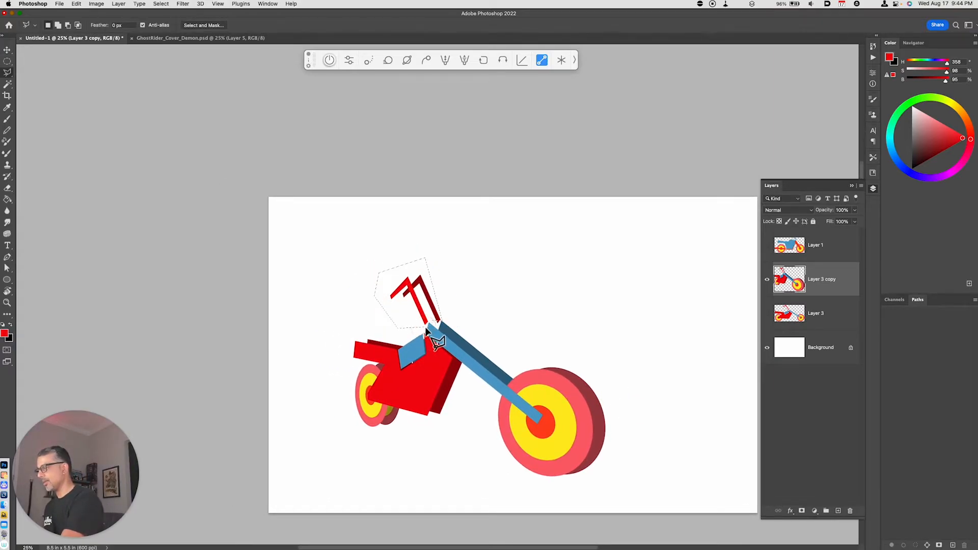
key("super+x")
key("super+x")
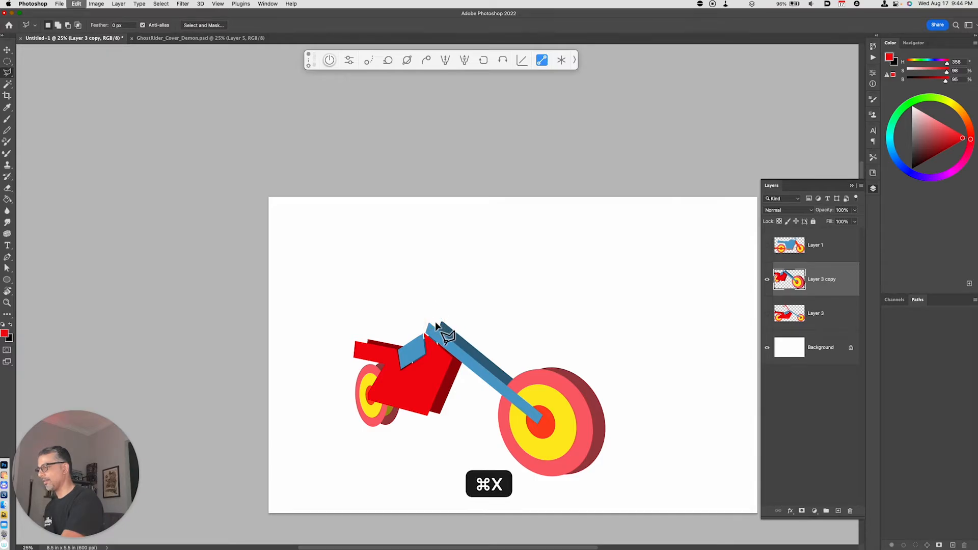
left_click(425, 329)
left_click(407, 301)
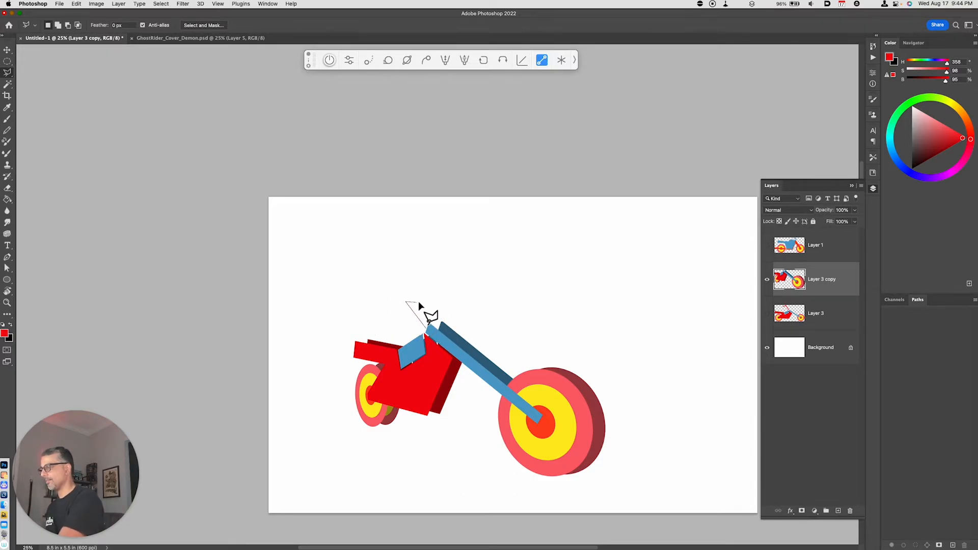
key("Escape")
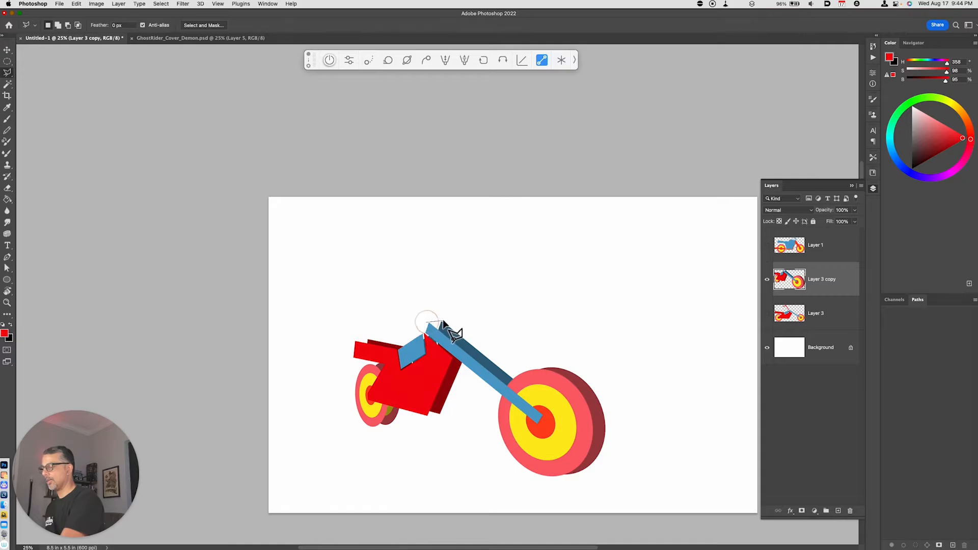
Lasso a new pair of handlebars rising from the top of the fork, fill the shape with red and deselect
left_click(446, 319)
left_click(450, 267)
left_click(480, 272)
left_click(480, 278)
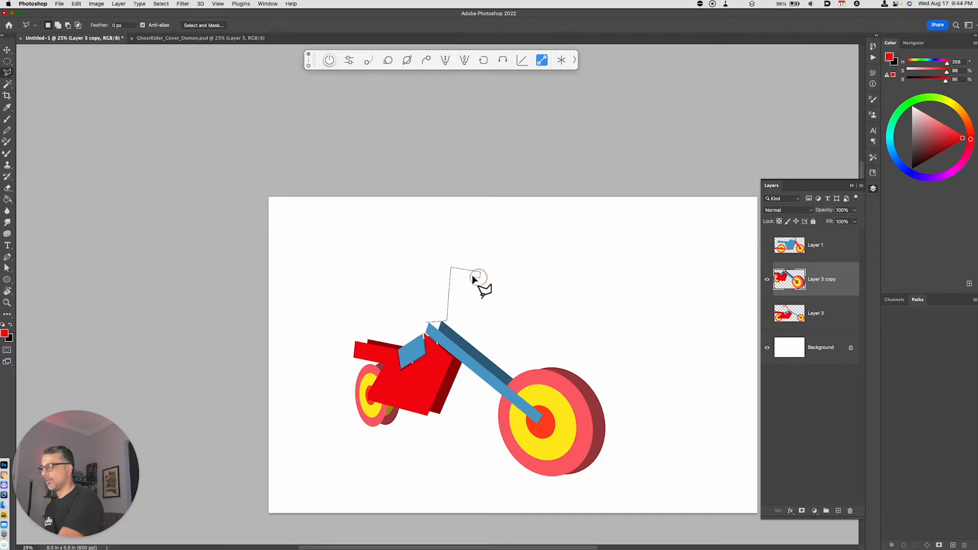
left_click(453, 274)
left_click(447, 322)
left_click(422, 328)
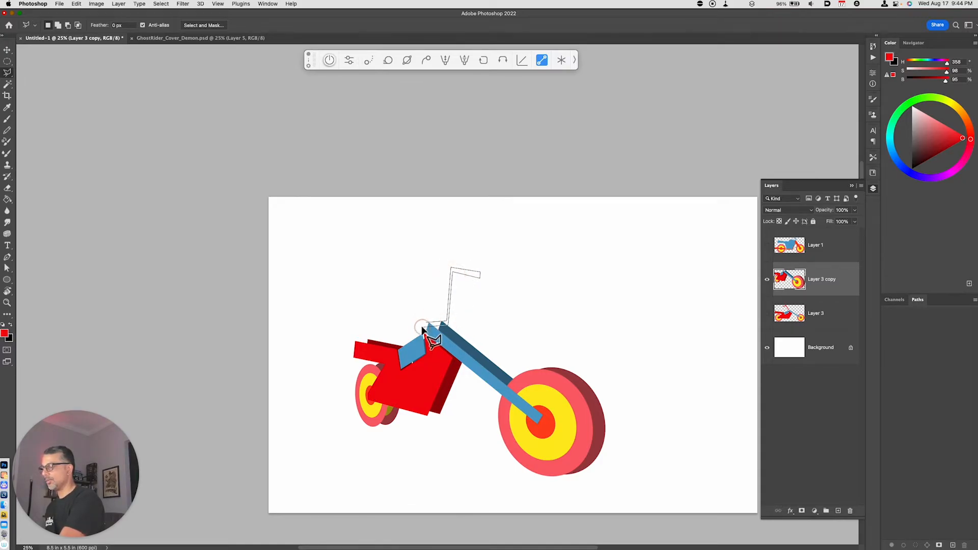
left_click(411, 266)
left_click(376, 277)
left_click(378, 286)
left_click(407, 274)
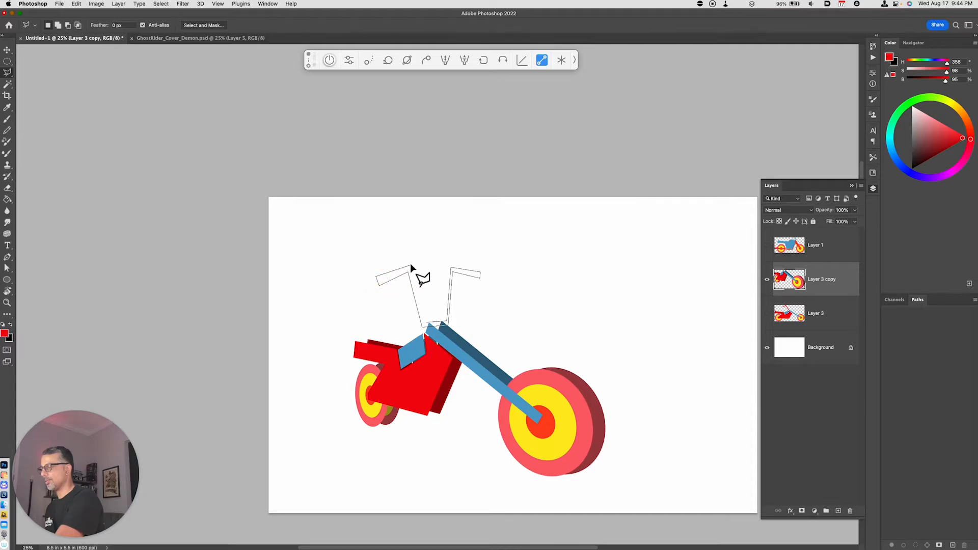
left_click(427, 326)
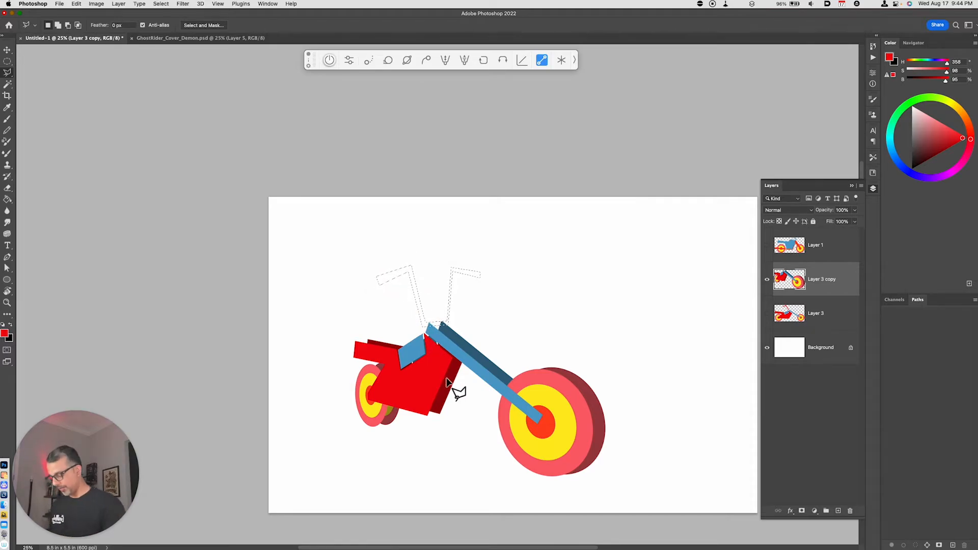
key("alt+BackSpace")
key("super+d")
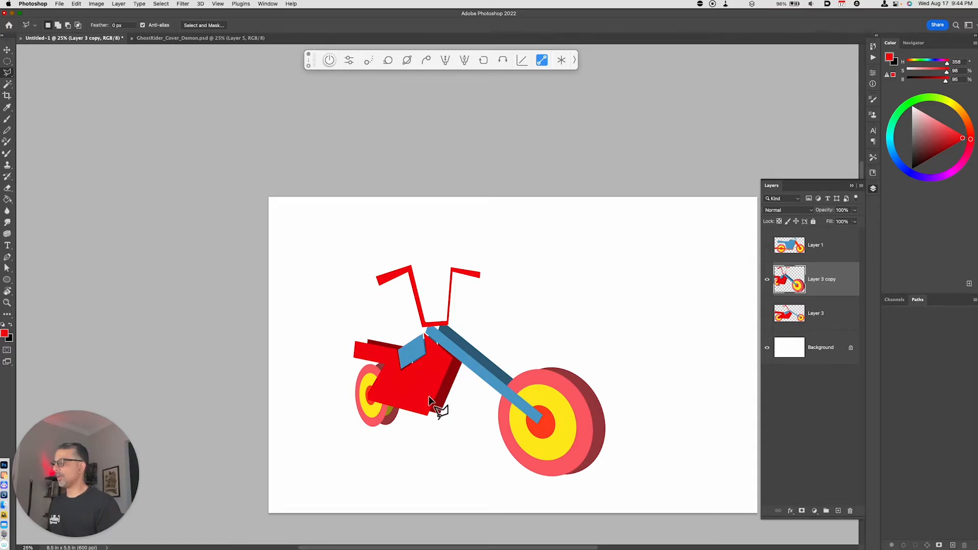
Lower the Layer 3 copy opacity to 30% and add a new blank layer above it
key("v")
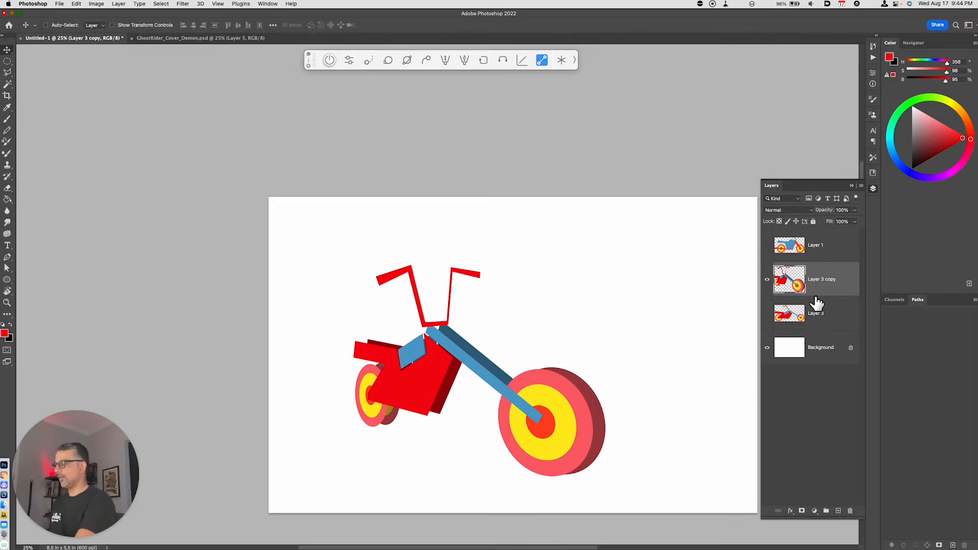
key("3")
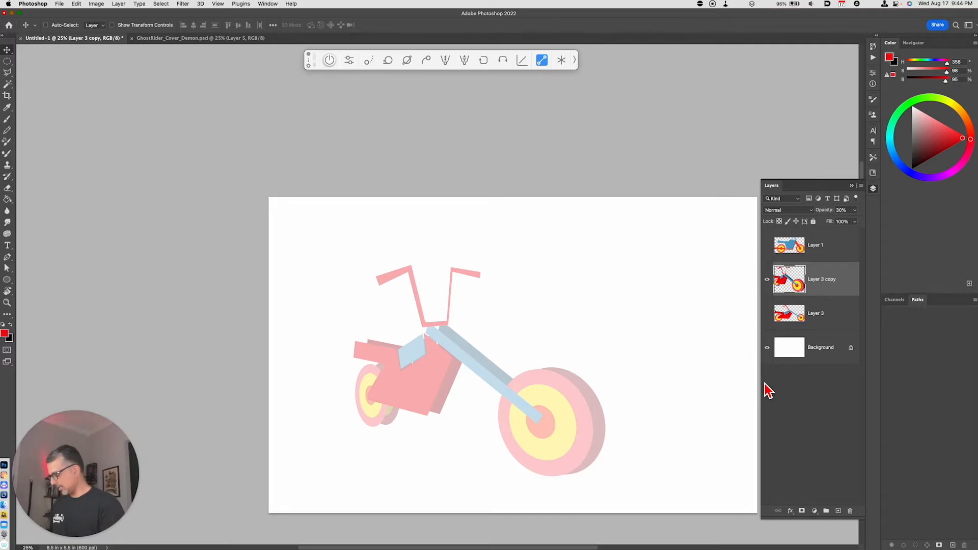
key("alt+shift+super+n")
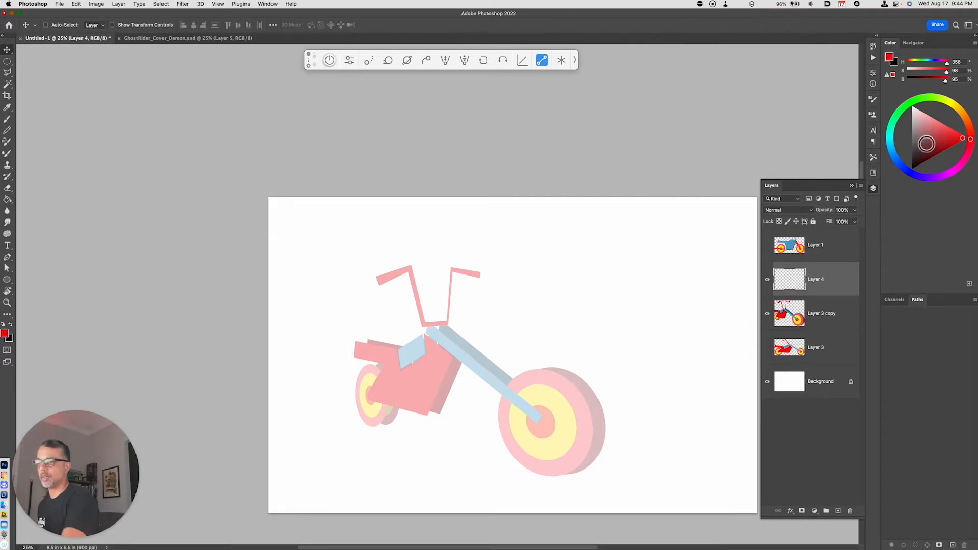
Brush dark red outlines (H 358, S 71, B 67) along the bike body's lower and front edges and around the rear hub
left_click(938, 141)
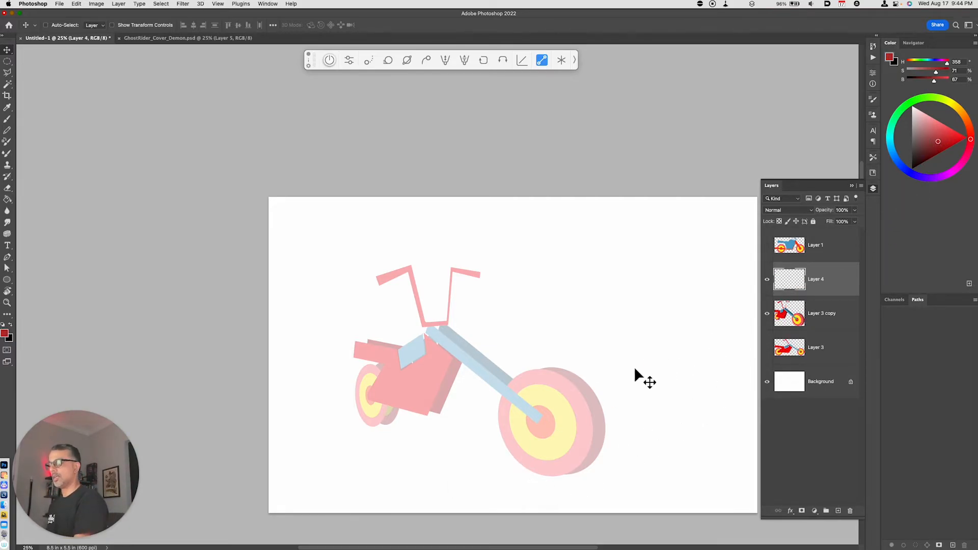
key("b")
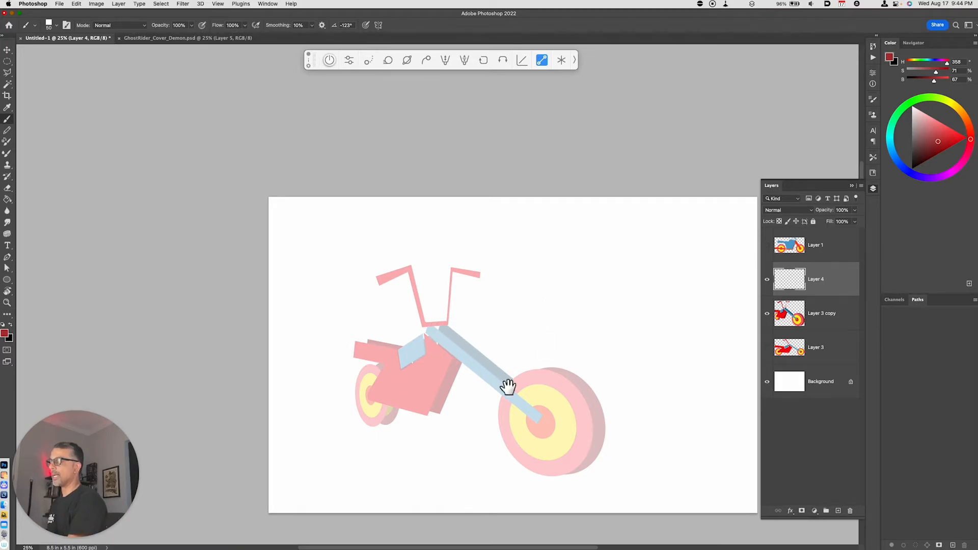
scroll(515, 392, "down", 2)
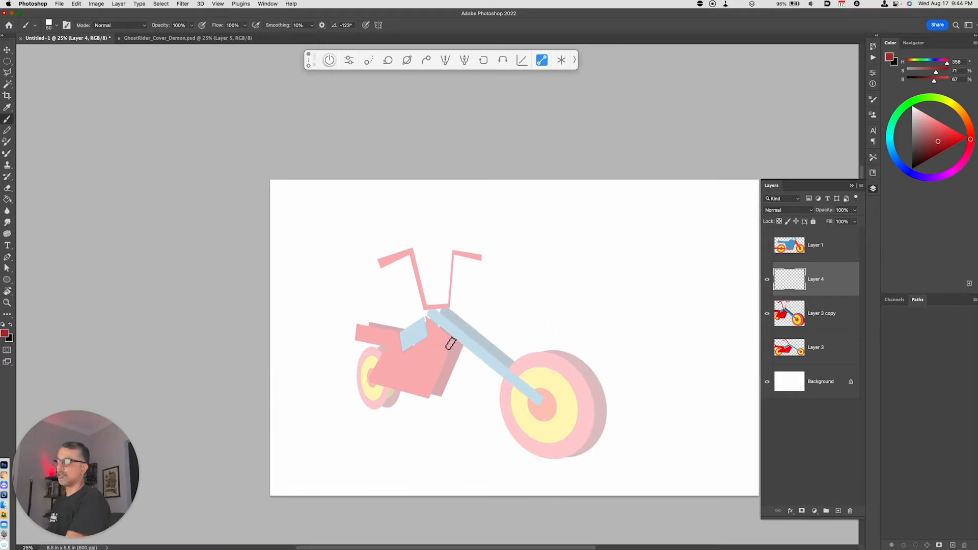
mouse_move(455, 355)
left_mouse_down()
mouse_move(429, 402)
mouse_move(374, 383)
mouse_move(433, 392)
left_mouse_up()
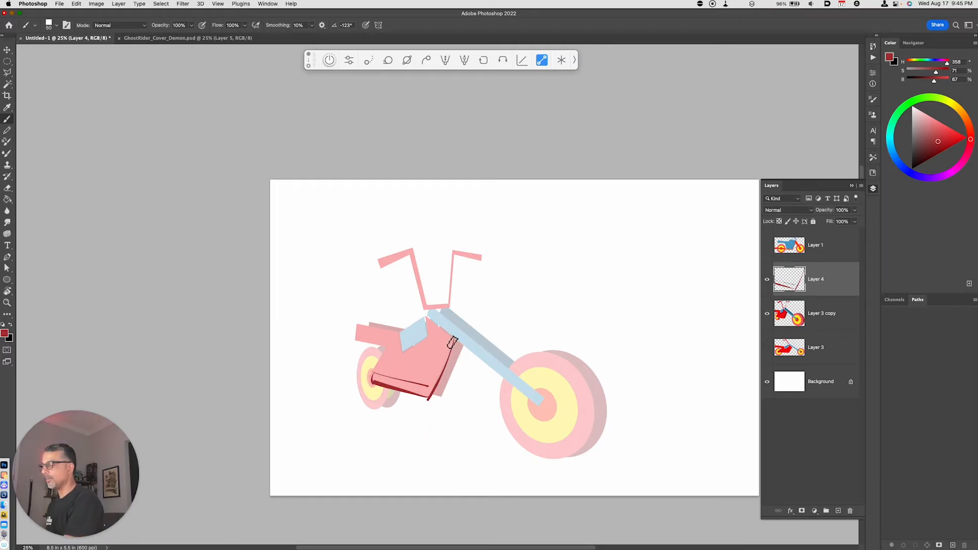
mouse_move(439, 328)
left_mouse_down()
mouse_move(446, 347)
mouse_move(428, 386)
left_mouse_up()
mouse_move(463, 342)
left_mouse_down()
mouse_move(441, 398)
mouse_move(459, 350)
mouse_move(444, 395)
mouse_move(458, 356)
mouse_move(440, 387)
left_mouse_up()
key("super+z")
key("super+z")
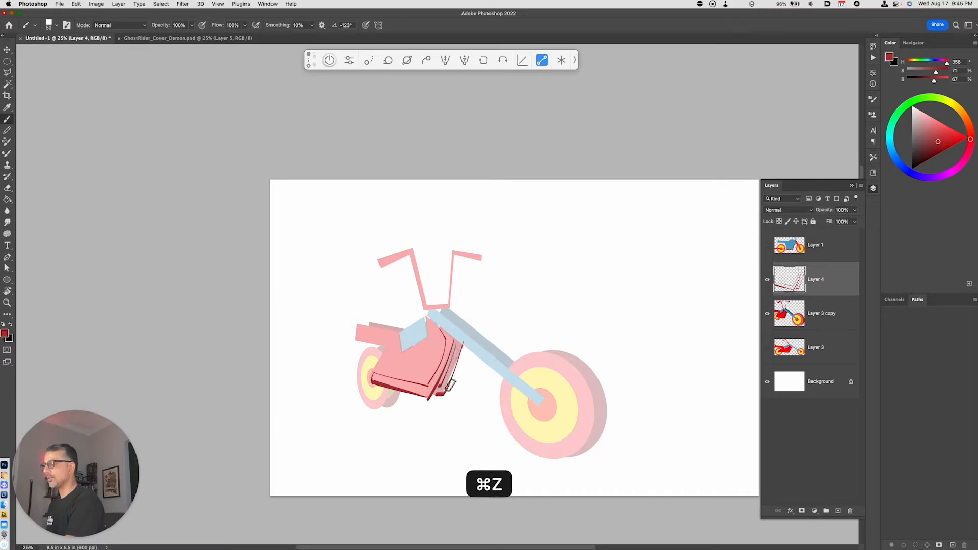
left_click_drag(374, 370, 375, 387)
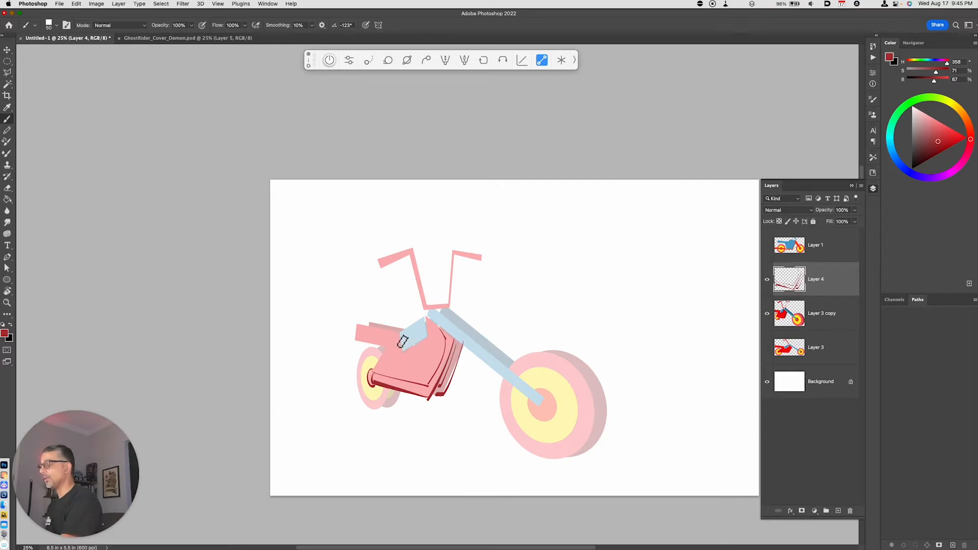
Sketch the tail, seat, tank and a round headlight, and outline both handlebars with their grips
mouse_move(357, 325)
left_mouse_down()
mouse_move(413, 330)
mouse_move(360, 334)
mouse_move(412, 341)
mouse_move(436, 332)
mouse_move(405, 342)
mouse_move(425, 321)
mouse_move(406, 340)
mouse_move(410, 356)
mouse_move(437, 340)
mouse_move(433, 324)
mouse_move(435, 339)
mouse_move(458, 335)
mouse_move(437, 326)
mouse_move(452, 312)
mouse_move(432, 325)
mouse_move(443, 327)
mouse_move(435, 304)
left_mouse_up()
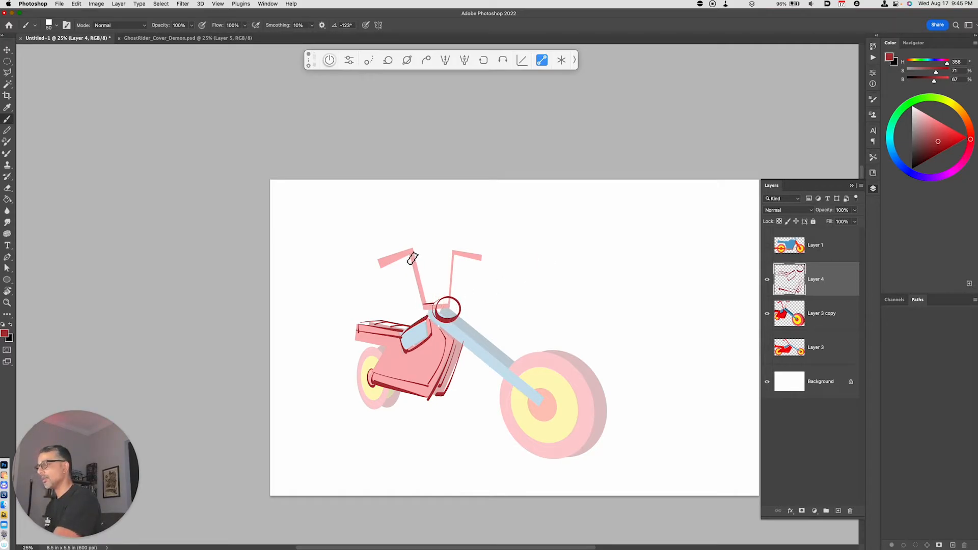
left_click_drag(411, 255, 427, 306)
mouse_move(413, 250)
left_mouse_down()
mouse_move(371, 259)
mouse_move(381, 270)
mouse_move(409, 256)
left_mouse_up()
left_click_drag(433, 307, 423, 308)
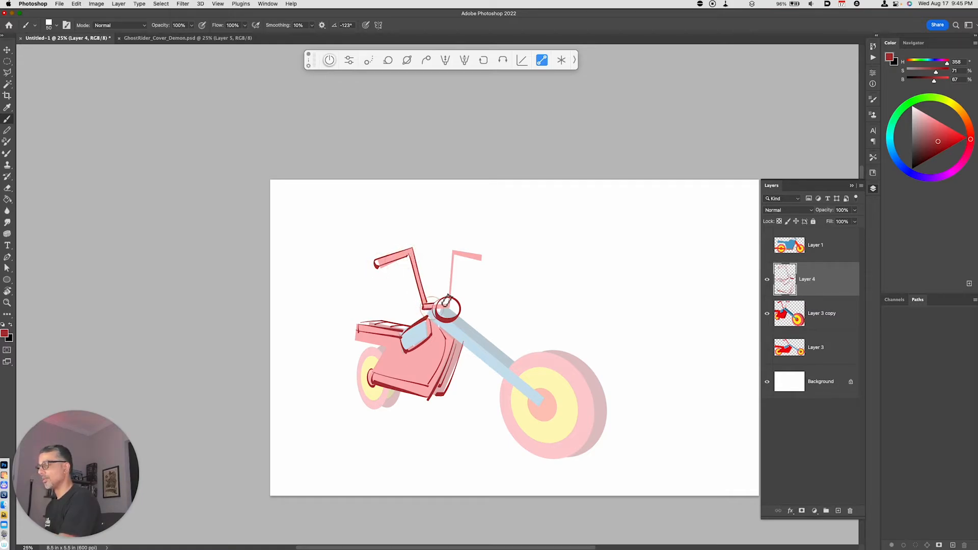
mouse_move(452, 253)
left_mouse_down()
mouse_move(450, 297)
mouse_move(459, 252)
mouse_move(477, 252)
left_mouse_up()
left_click_drag(476, 252, 475, 259)
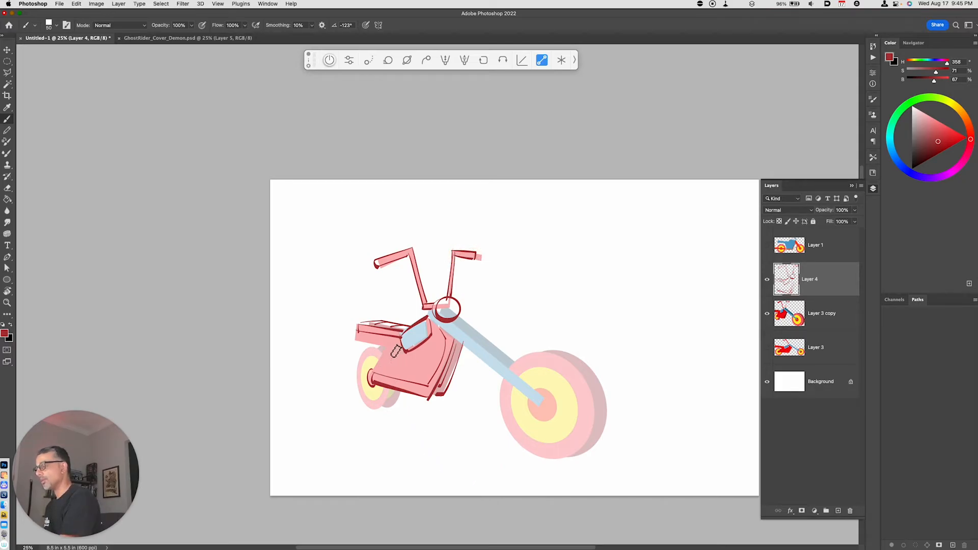
Sketch engine details inside the bike body and a curved rear fender line, undoing stray strokes
mouse_move(391, 347)
left_mouse_down()
mouse_move(376, 371)
mouse_move(391, 346)
left_mouse_up()
key("super+z")
left_click_drag(390, 347, 376, 367)
mouse_move(375, 367)
left_mouse_down()
mouse_move(399, 365)
mouse_move(375, 366)
mouse_move(357, 346)
mouse_move(374, 343)
mouse_move(385, 361)
mouse_move(357, 344)
mouse_move(410, 353)
mouse_move(395, 363)
mouse_move(389, 354)
mouse_move(402, 375)
mouse_move(450, 340)
mouse_move(463, 350)
mouse_move(423, 361)
mouse_move(425, 372)
mouse_move(430, 355)
mouse_move(439, 362)
mouse_move(425, 388)
mouse_move(405, 367)
mouse_move(416, 362)
mouse_move(410, 378)
mouse_move(417, 362)
mouse_move(427, 382)
left_mouse_up()
key("super+z")
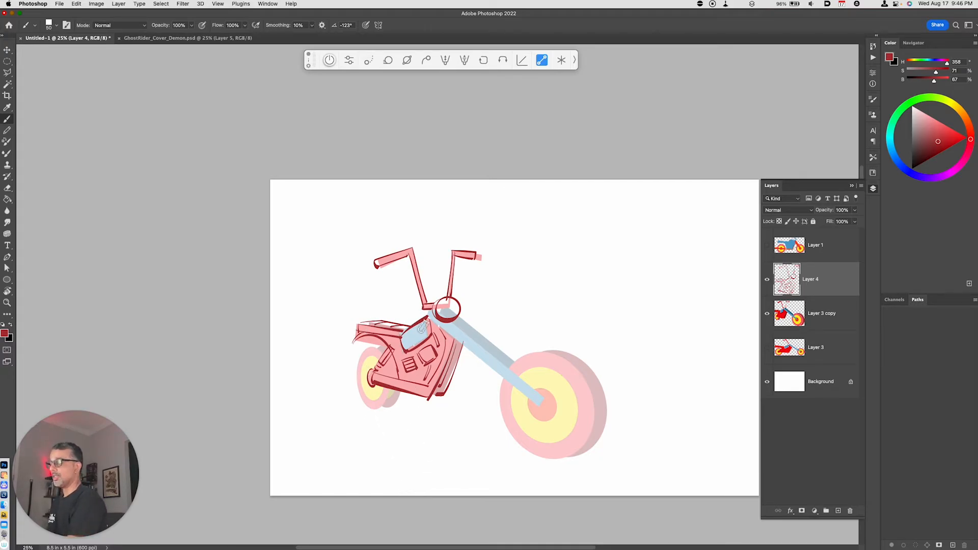
Outline the long edges and lower end of the front fork with dark red brush strokes, undoing stray lines
key("r")
left_click_drag(586, 464, 456, 375)
left_click_drag(378, 378, 515, 322)
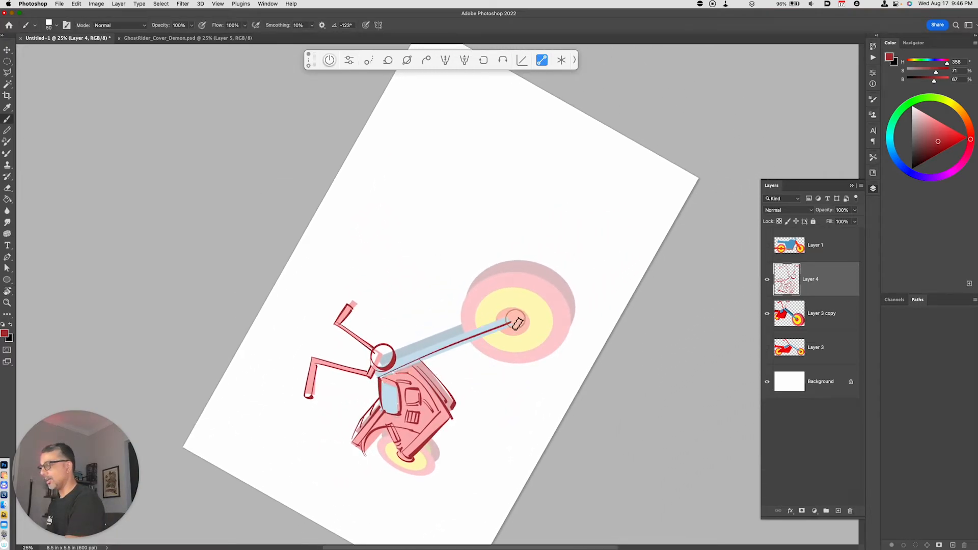
key("super+z")
left_click_drag(376, 377, 516, 325)
mouse_move(399, 362)
left_mouse_down()
mouse_move(504, 318)
mouse_move(390, 371)
mouse_move(511, 315)
left_mouse_up()
key("super+z")
left_click_drag(405, 352, 466, 321)
key("super+z")
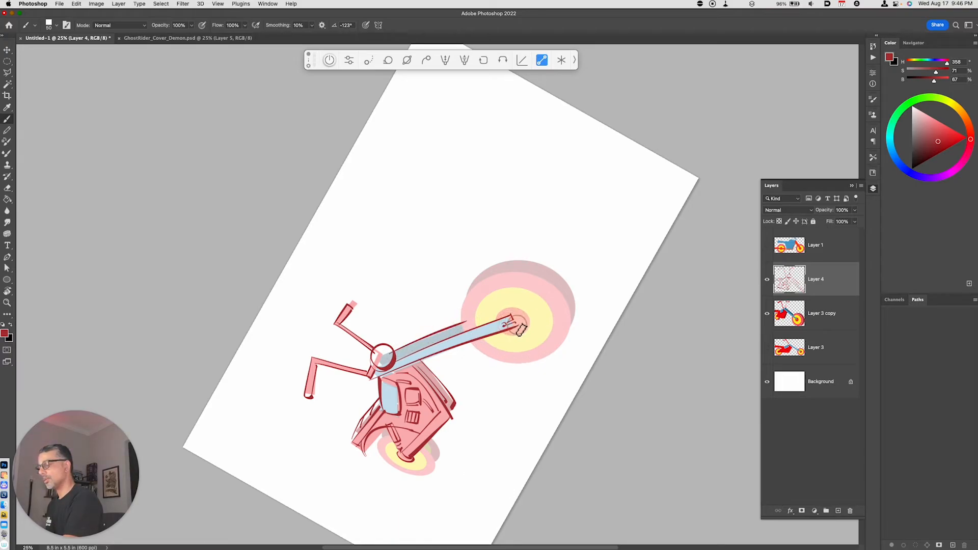
key("Escape")
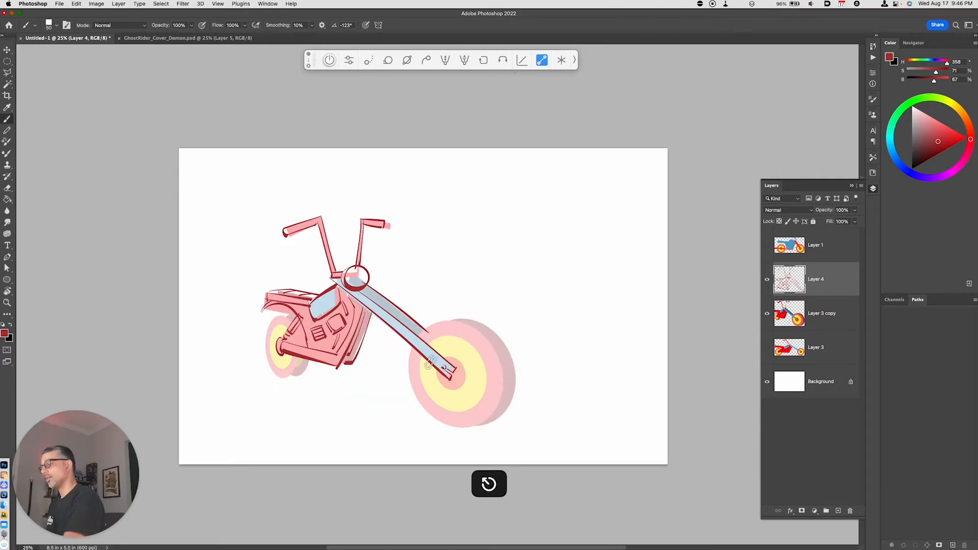
left_click_drag(540, 395, 525, 406)
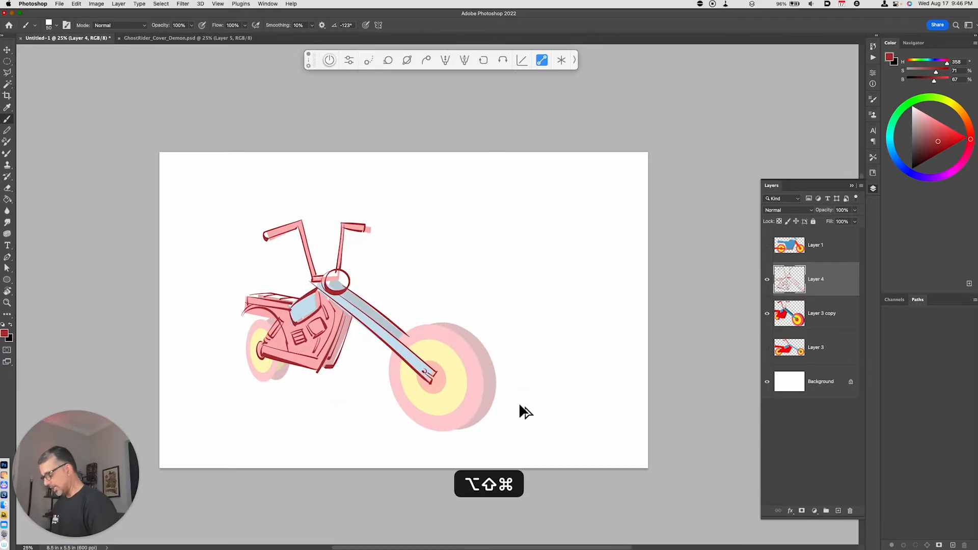
Add a new blank layer and sketch an ellipse around the front wheel's yellow rim, undoing unwanted strokes
key("alt+shift+super+n")
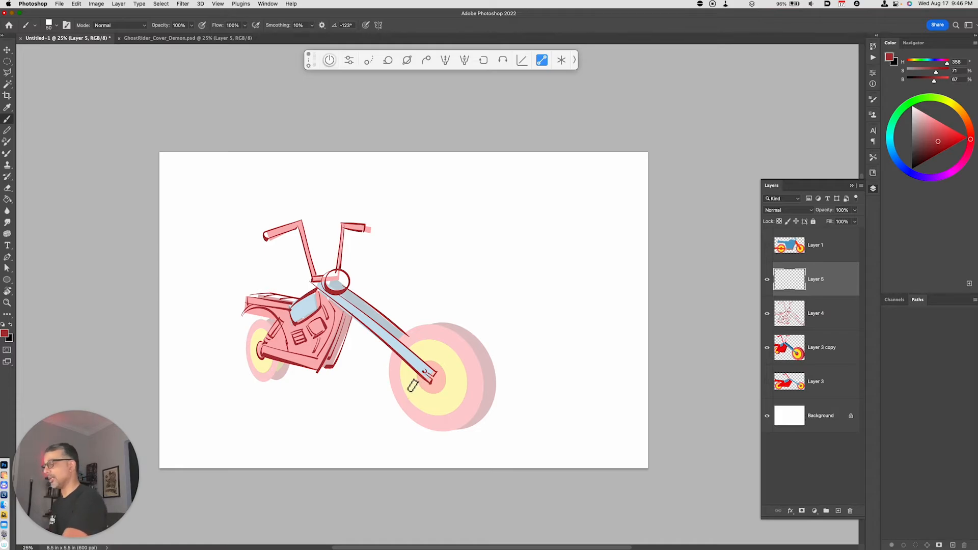
left_click_drag(411, 398, 432, 340)
key("super+z")
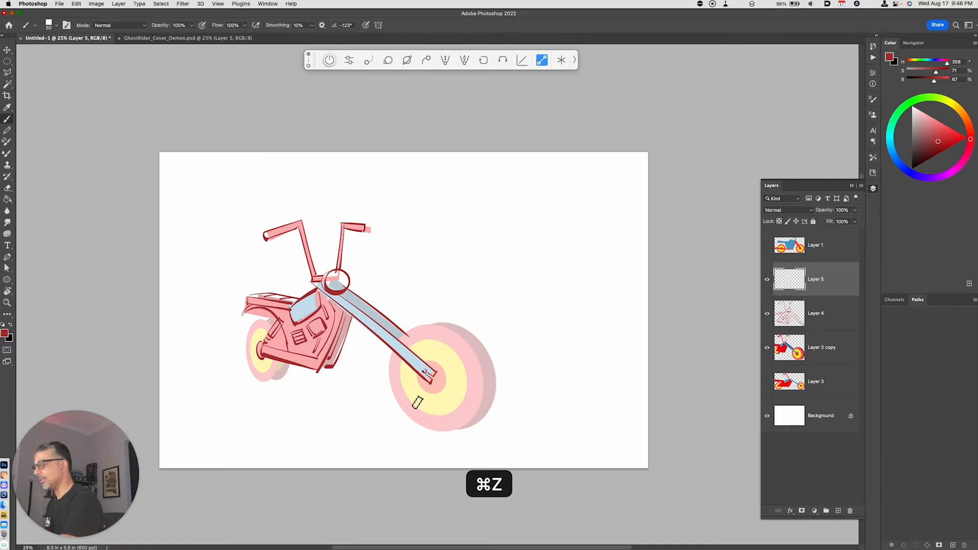
mouse_move(412, 399)
left_mouse_down()
mouse_move(465, 382)
mouse_move(412, 349)
mouse_move(443, 322)
mouse_move(395, 407)
mouse_move(458, 341)
left_mouse_up()
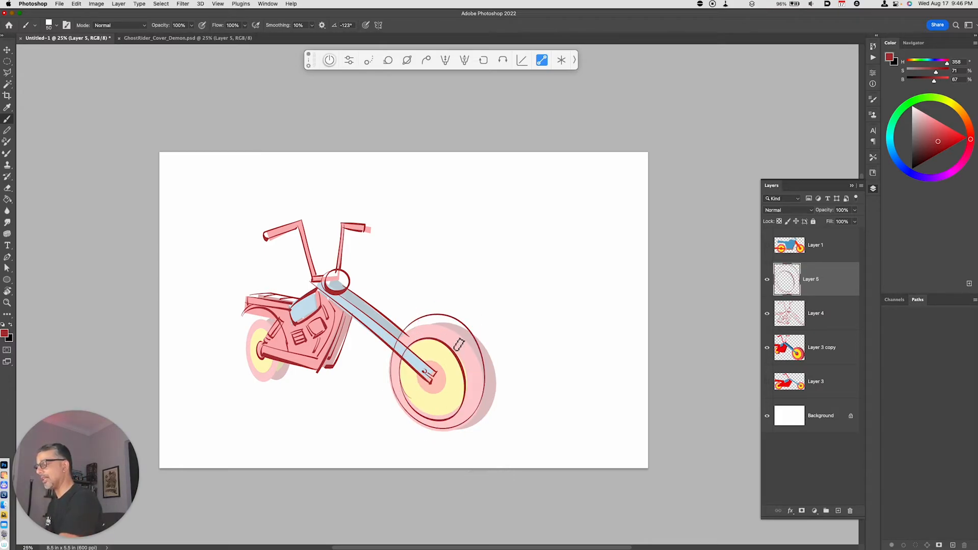
key("super+z")
left_click_drag(397, 393, 400, 397)
key("super+z")
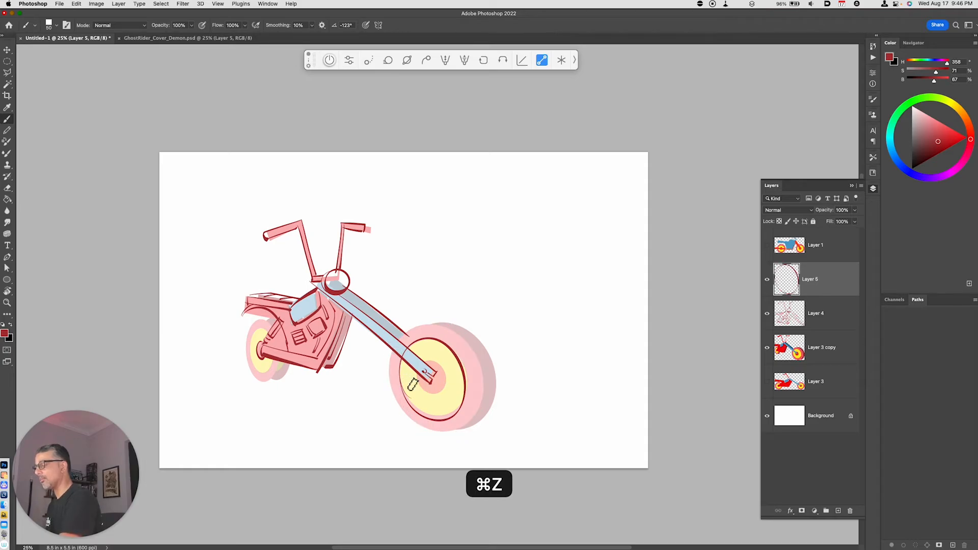
Sketch the outer ellipses and thickness of the front tyre, undoing stray strokes
key("super+minus")
mouse_move(408, 365)
left_mouse_down()
mouse_move(433, 313)
mouse_move(444, 385)
mouse_move(467, 373)
left_mouse_up()
key("super+z")
left_click_drag(449, 316, 468, 378)
key("super+z")
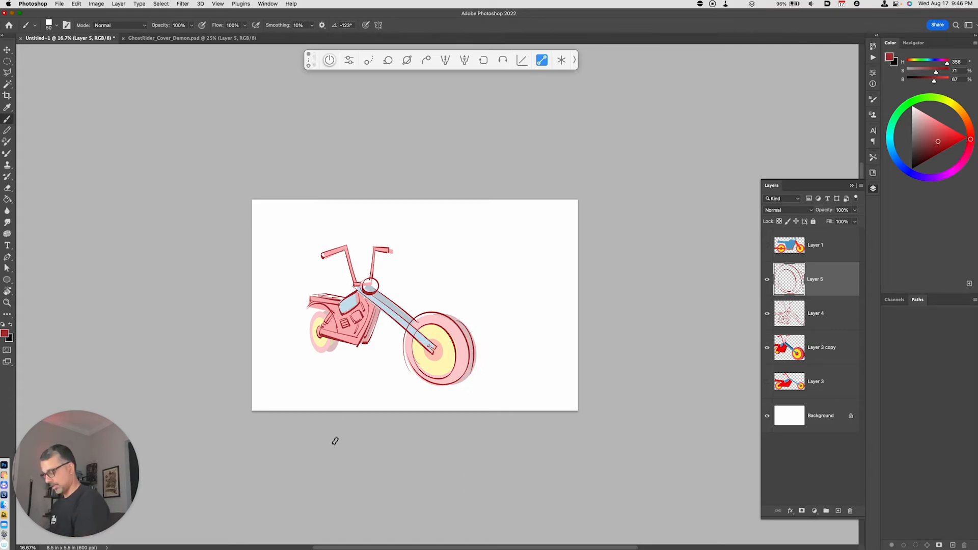
key("super+equal")
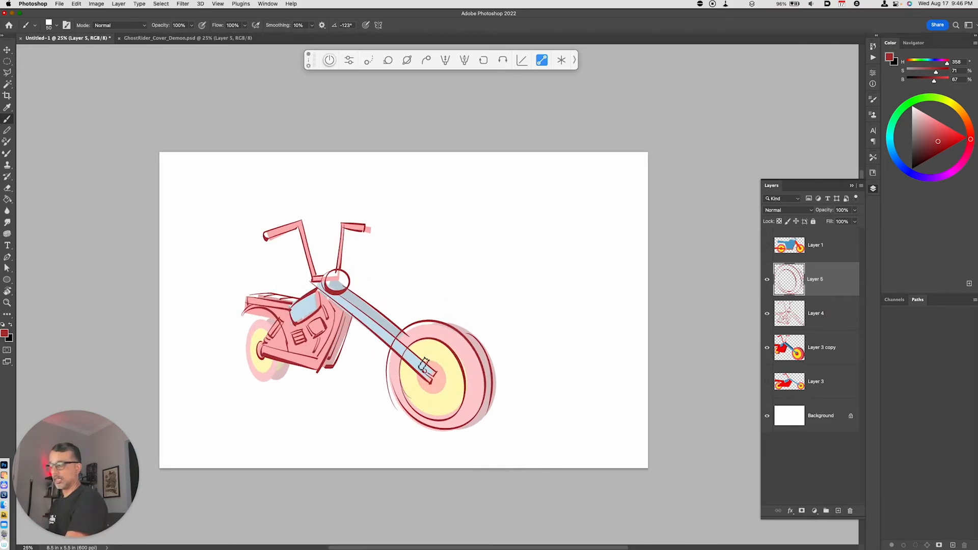
Draw the front wheel's hub ring and outline the rear wheel's tyre and rim
left_click_drag(431, 375, 433, 366)
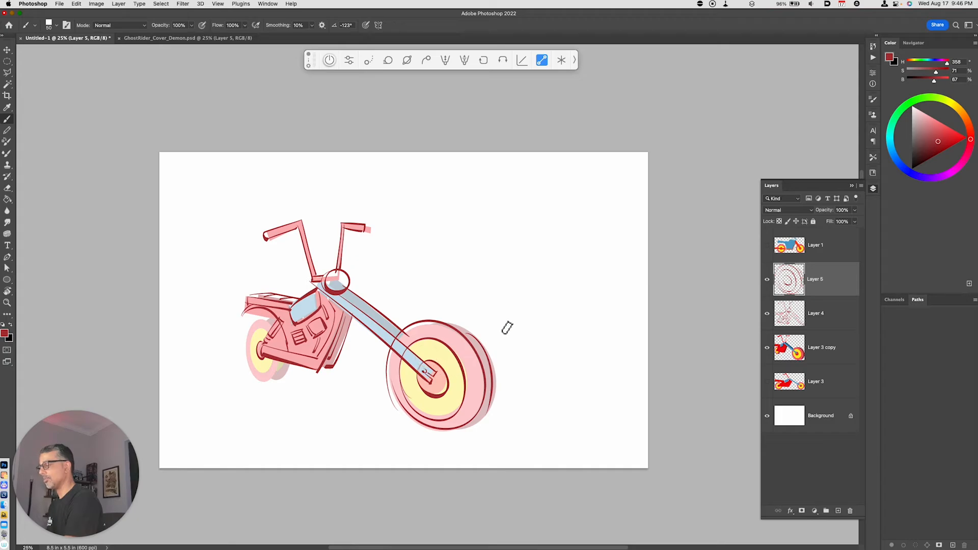
mouse_move(256, 370)
left_mouse_down()
mouse_move(261, 334)
mouse_move(251, 366)
mouse_move(261, 327)
mouse_move(251, 331)
mouse_move(269, 331)
mouse_move(252, 378)
mouse_move(271, 386)
mouse_move(276, 310)
mouse_move(281, 328)
mouse_move(265, 331)
mouse_move(283, 320)
left_mouse_up()
key("super+z")
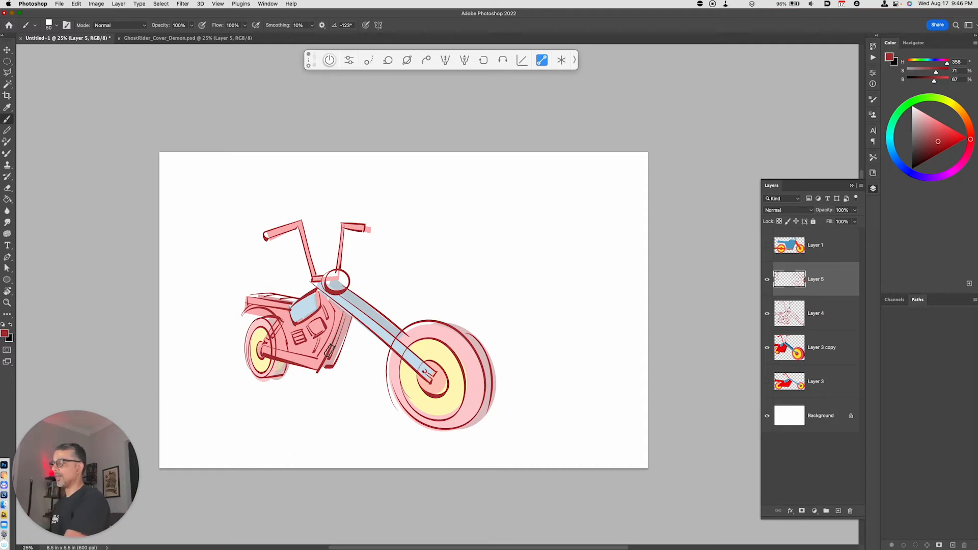
Merge Layer 4 and Layer 5 and move the combined line art to the right of the faded bike
key("super+e")
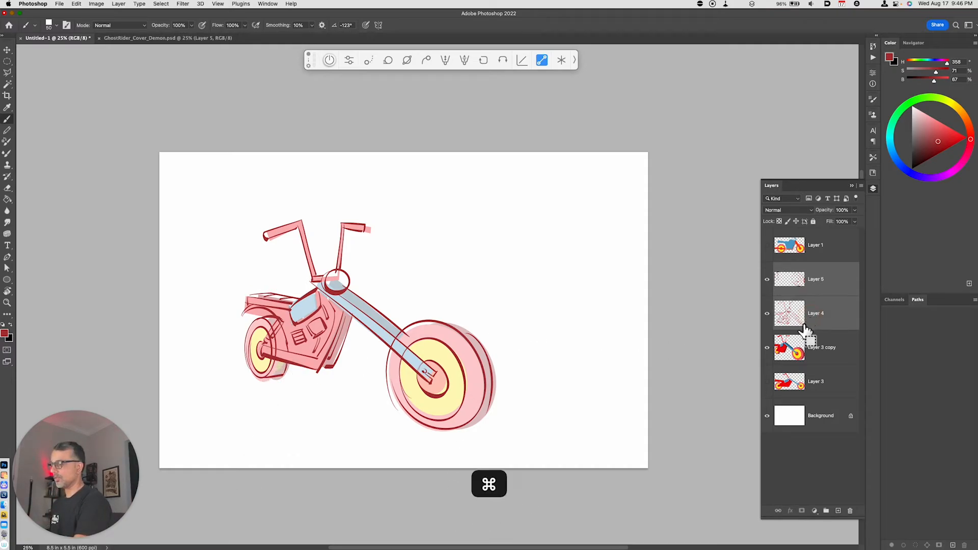
key("v")
left_click_drag(480, 394, 630, 396)
Move the faded Layer 3 copy left, scale it to 78.31%, and place it beside the line art
left_click(797, 319)
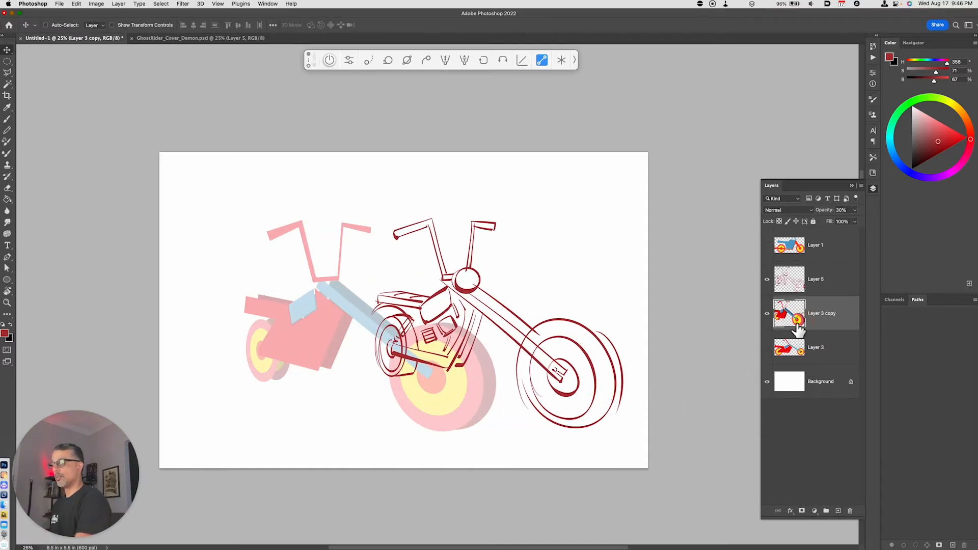
left_click_drag(507, 398, 439, 408)
key("super+t")
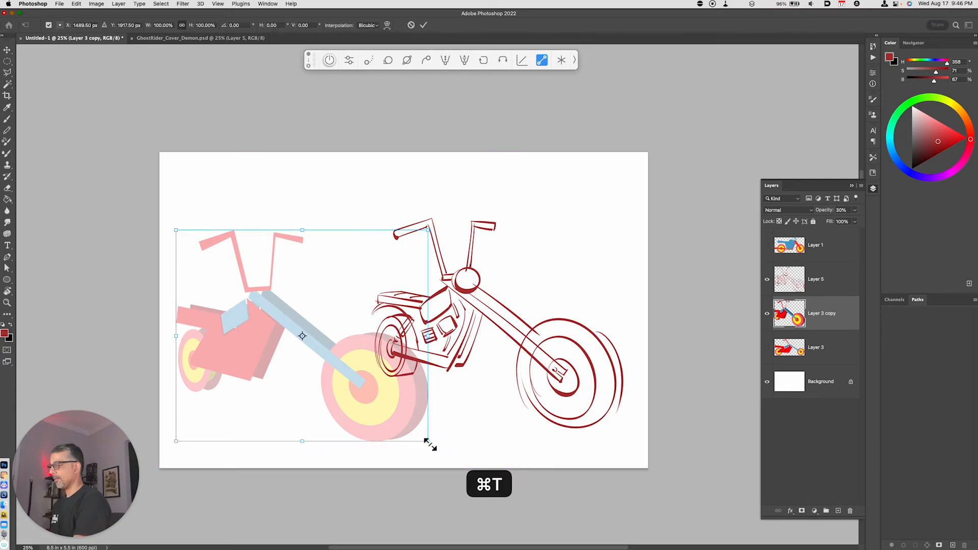
left_click_drag(430, 441, 392, 431)
left_click_drag(364, 395, 338, 401)
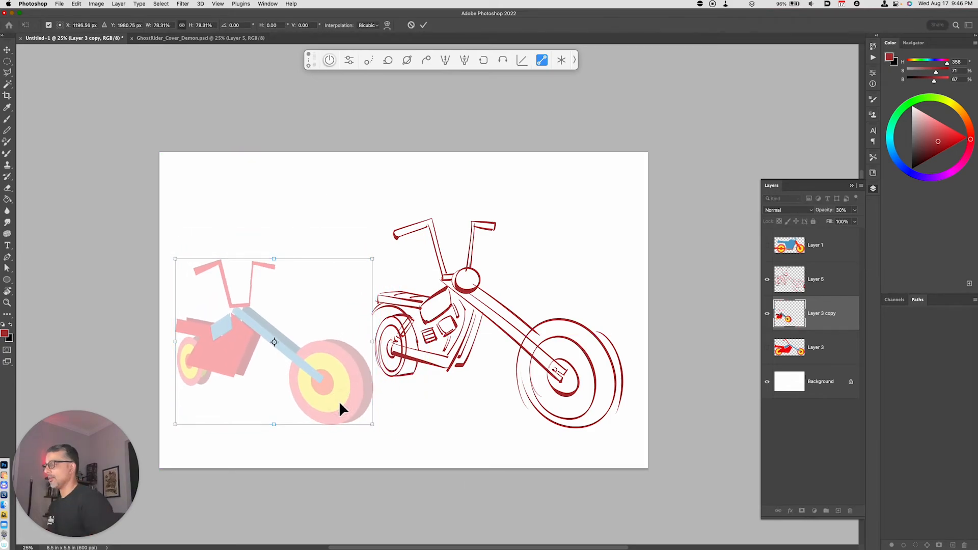
key("Return")
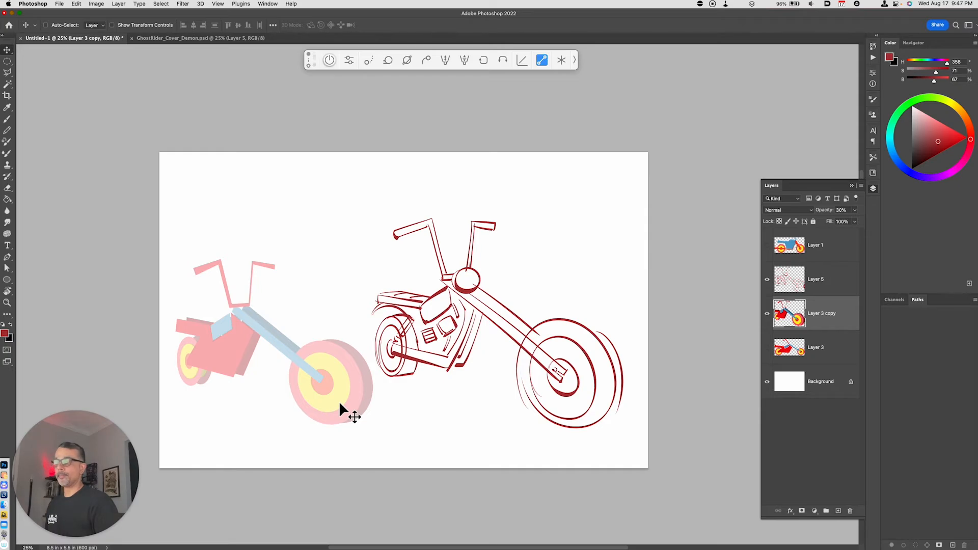
Show and select Layer 1, and hide Layer 5 and Layer 3 copy
left_click(767, 245)
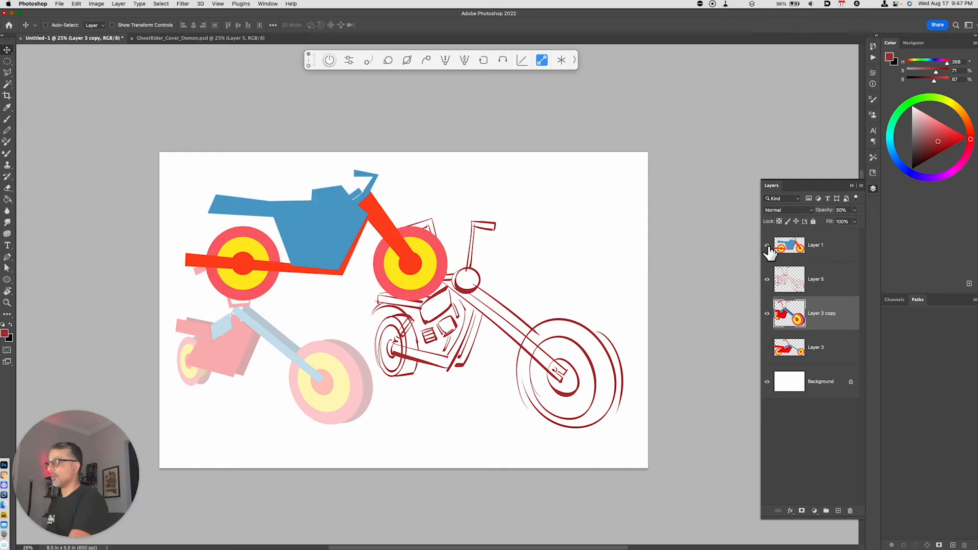
left_click(820, 251)
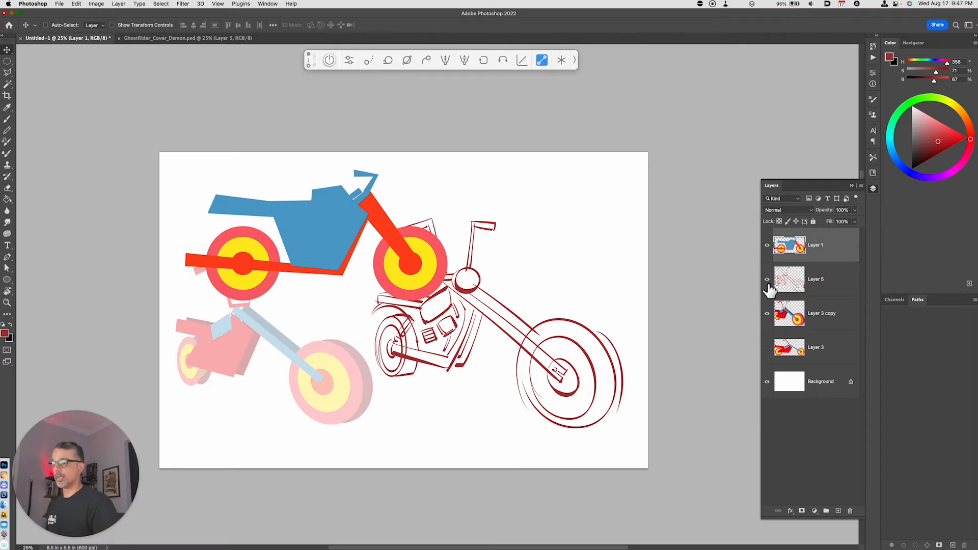
left_click_drag(767, 279, 767, 315)
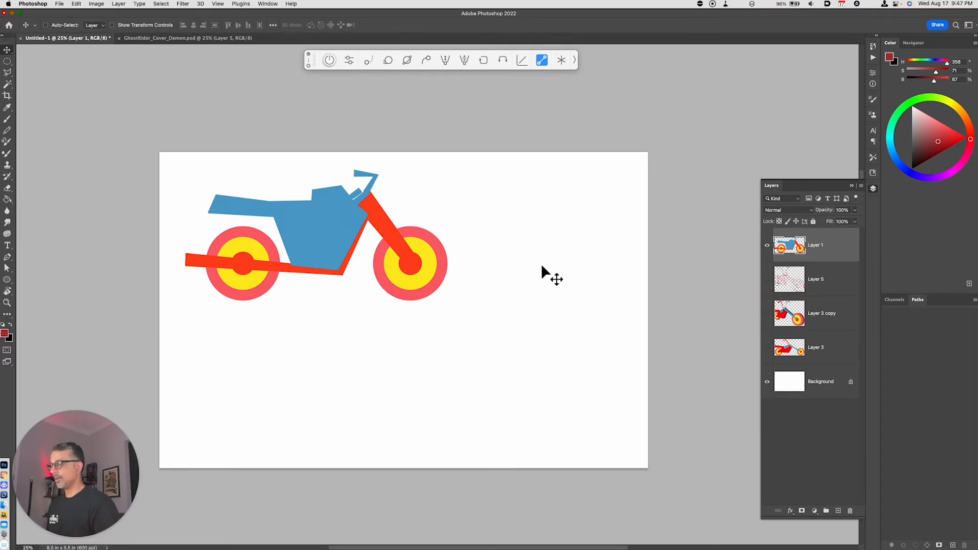
Move the side-view bike near the canvas centre and duplicate its layer, hiding the original
left_click_drag(541, 264, 584, 316)
key("super")
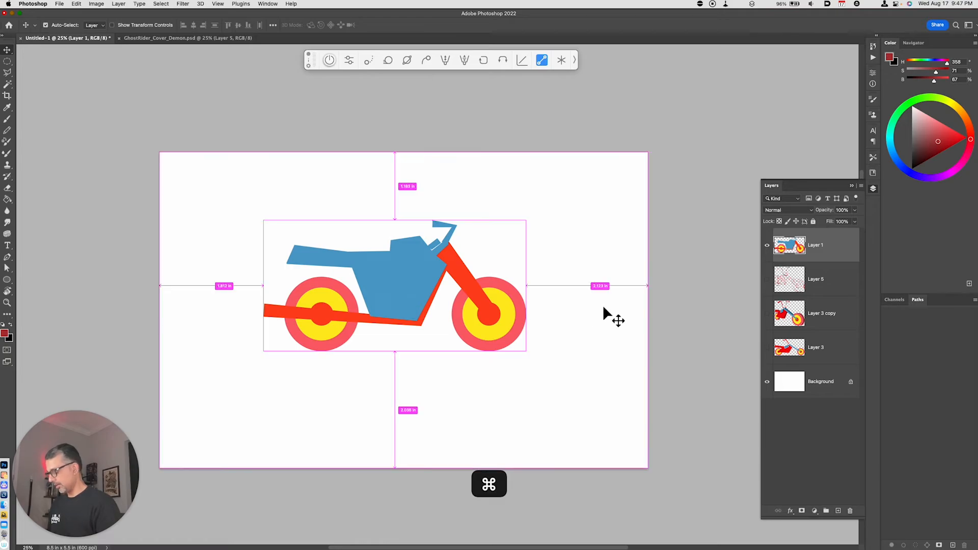
key("super+j")
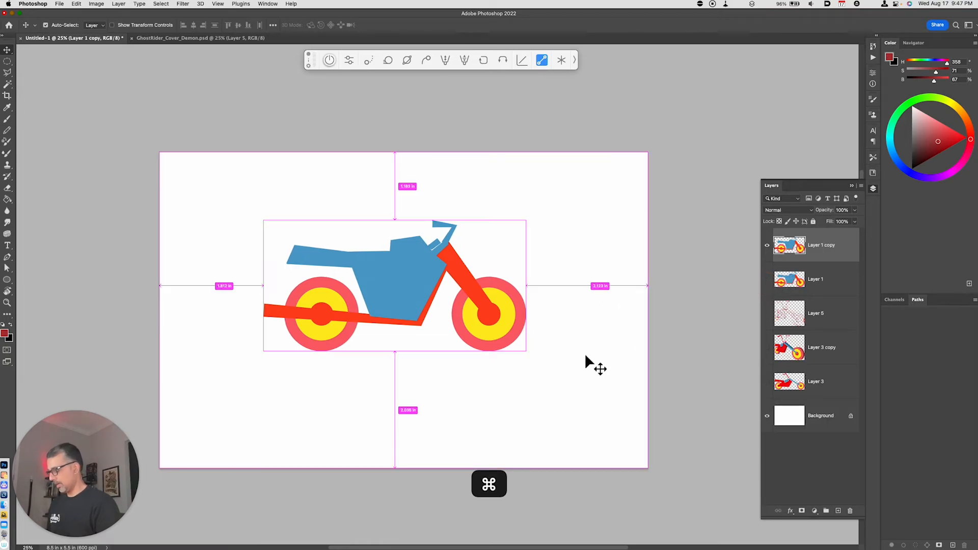
key("super+t")
right_click(394, 300)
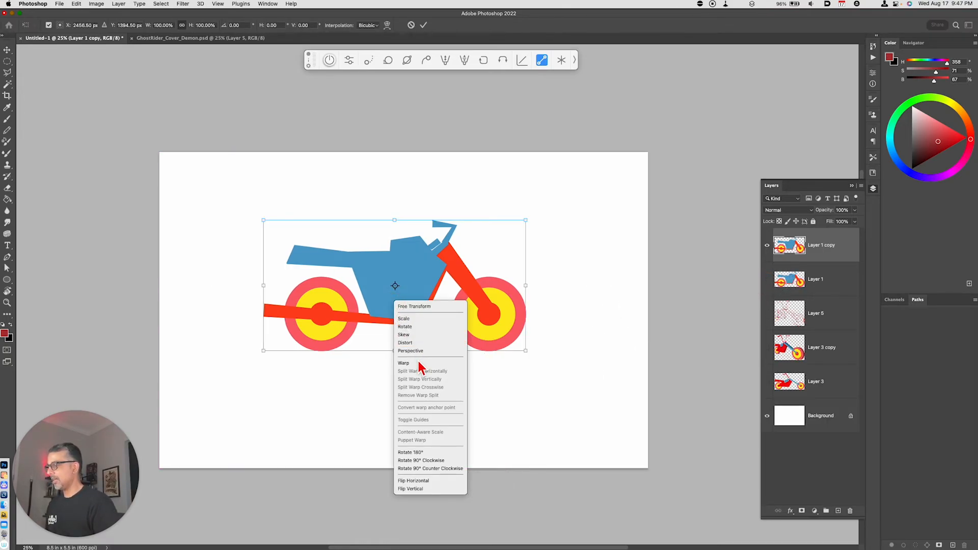
left_click(413, 350)
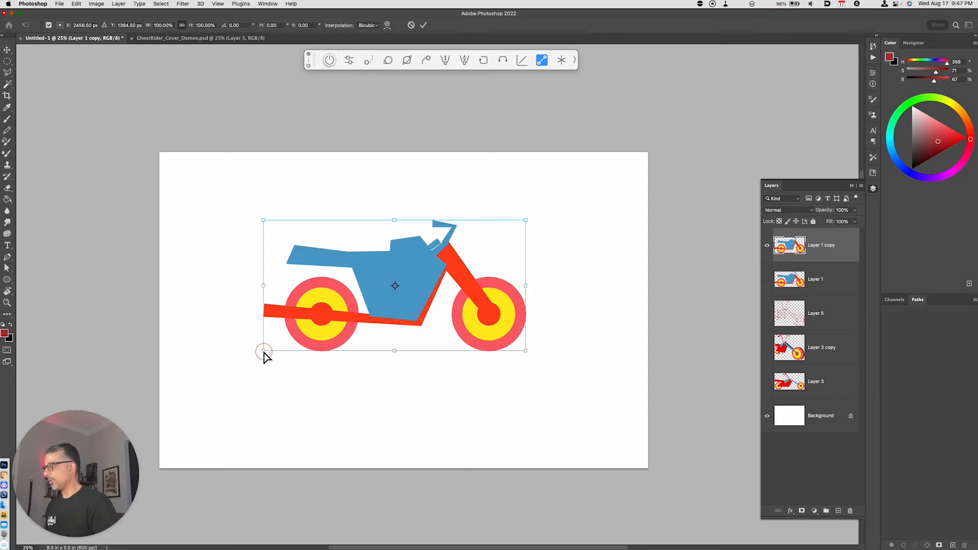
left_click_drag(264, 352, 326, 414)
left_click_drag(324, 358, 276, 430)
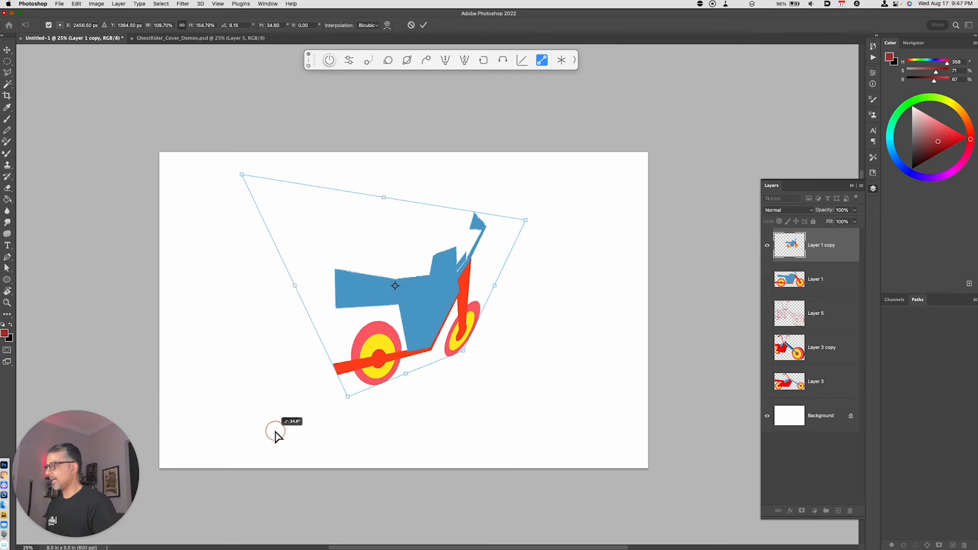
key("Escape")
Apply a Perspective transform to Layer 1 copy, stretching the rear side taller so the rear wheel is larger than the front
key("super+t")
right_click(371, 305)
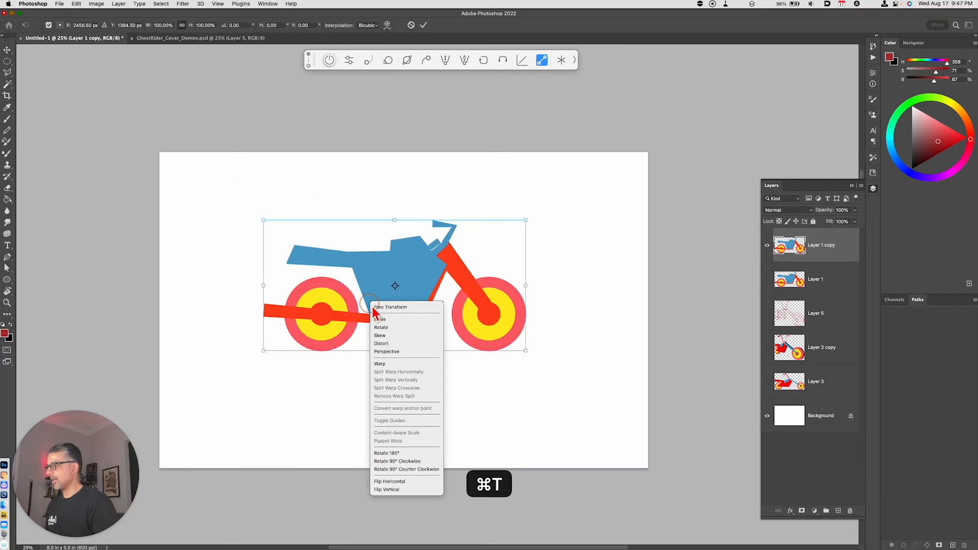
left_click(383, 352)
left_click_drag(263, 357, 258, 411)
key("Return")
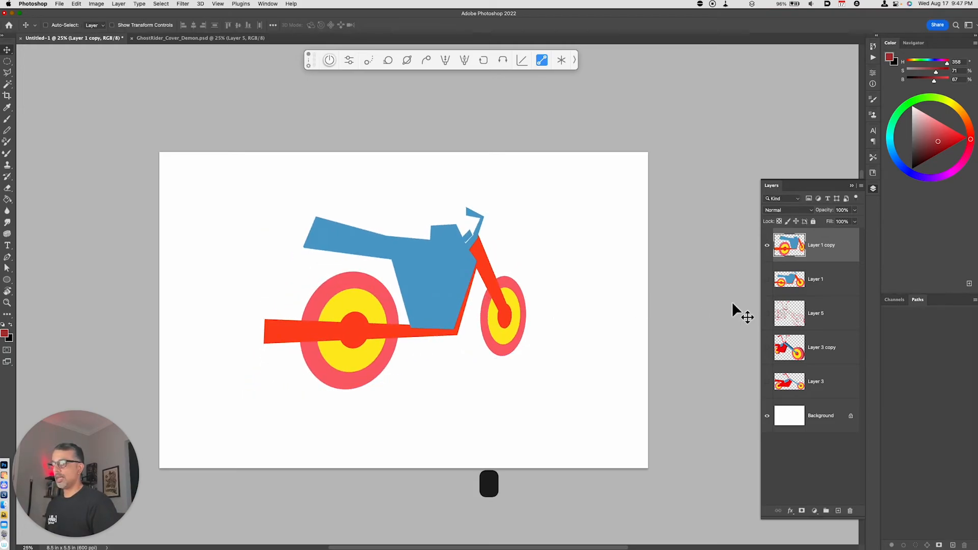
Duplicate the perspective bike layer and shift the lower copy slightly left to suggest thickness
key("super")
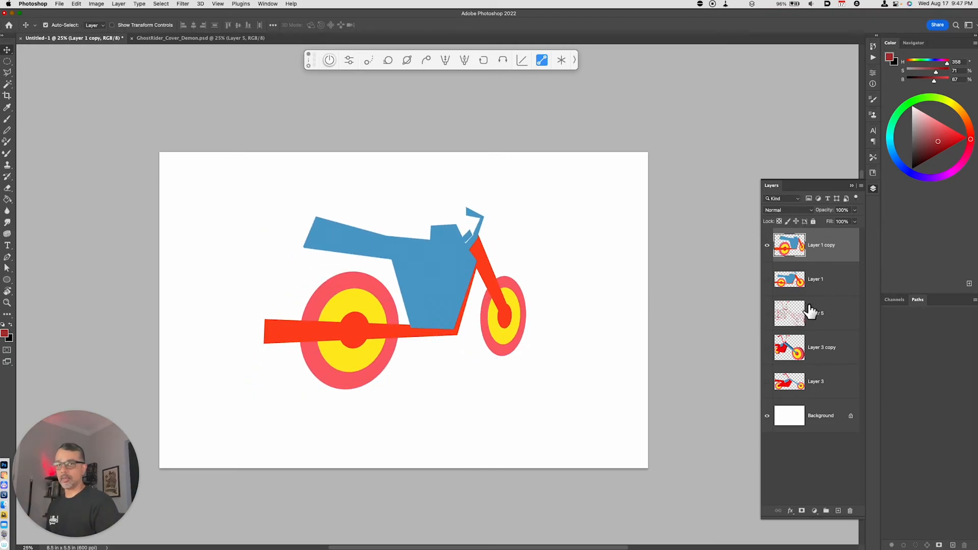
key("super+j")
left_click(810, 284)
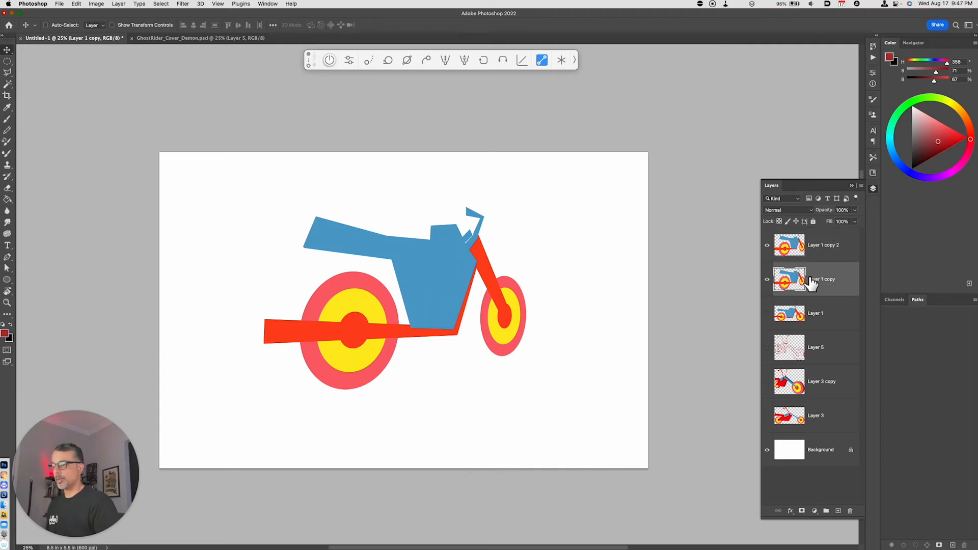
left_click_drag(641, 296, 563, 316)
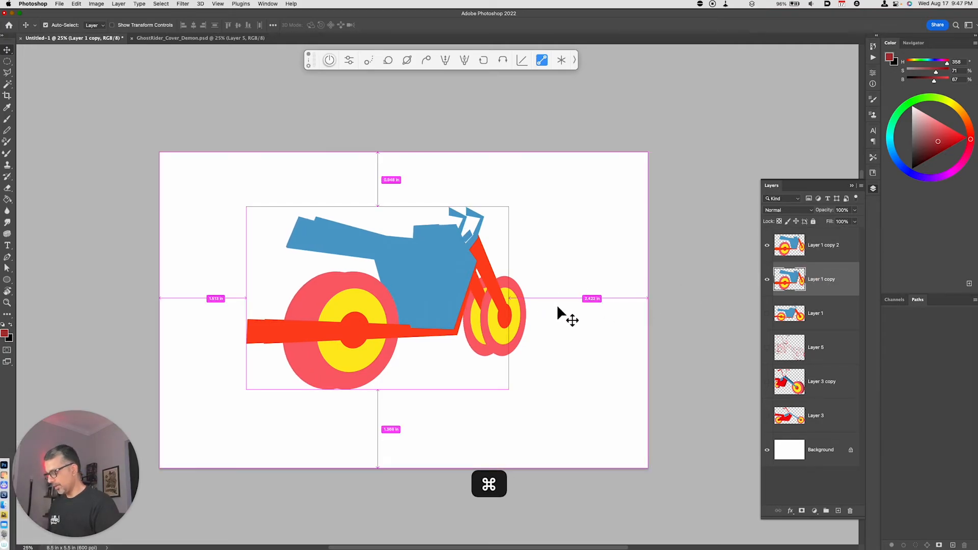
Darken the offset lower copy with Hue/Saturation, setting Lightness to -54
key("super+u")
left_click_drag(798, 471, 779, 474)
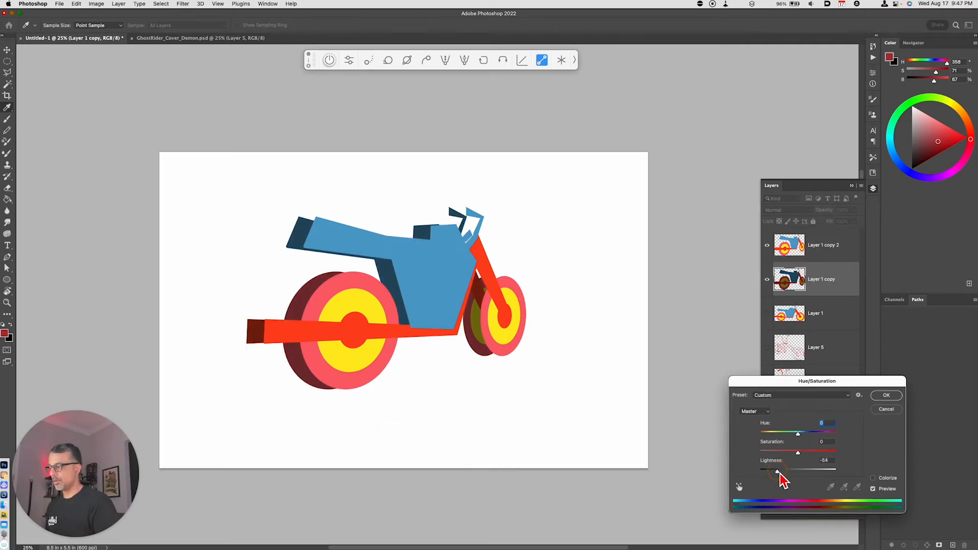
left_click(880, 396)
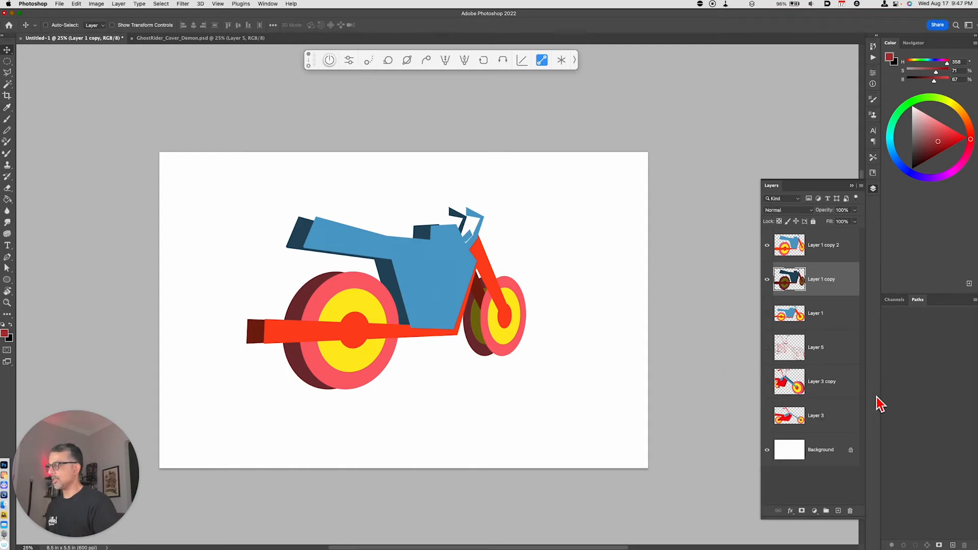
Merge the light and dark bike copies into one layer and lower its opacity to 30%
left_click(823, 258, "shift")
key("cmd+e")
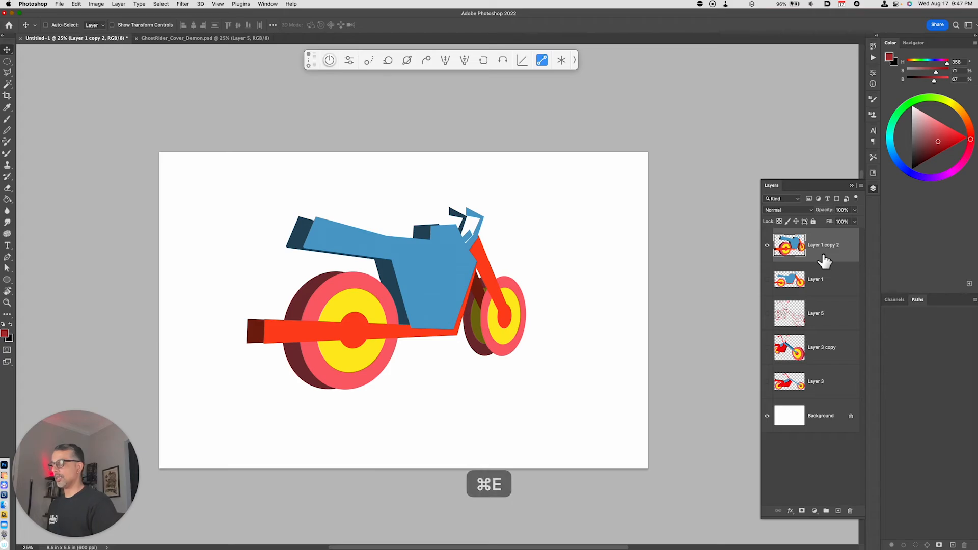
key("3")
Create a new layer above the faded perspective bike and sketch the fuel tank's outline in dark red with the Brush
left_click_drag(480, 428, 554, 483)
key("super+alt+shift+n")
key("b")
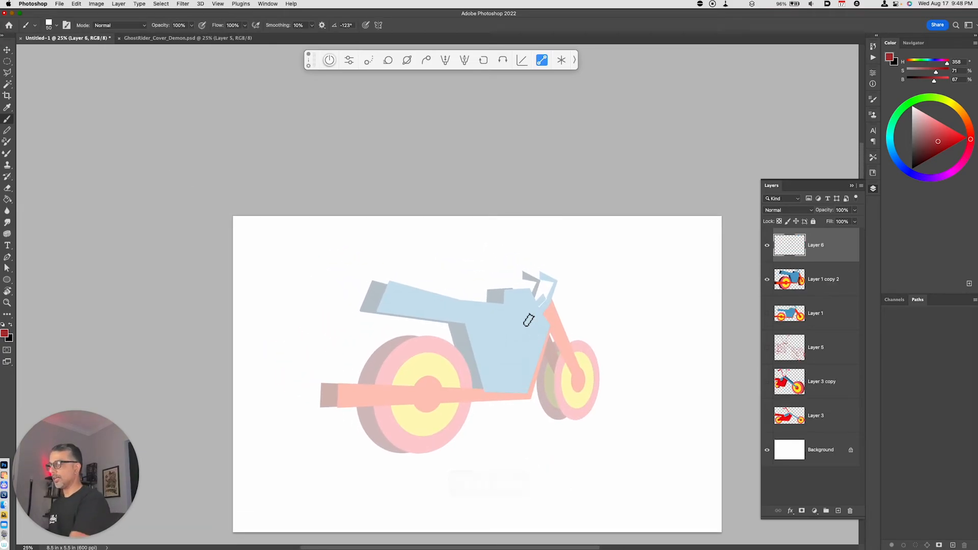
mouse_move(505, 308)
left_mouse_down()
mouse_move(529, 290)
mouse_move(535, 307)
left_mouse_up()
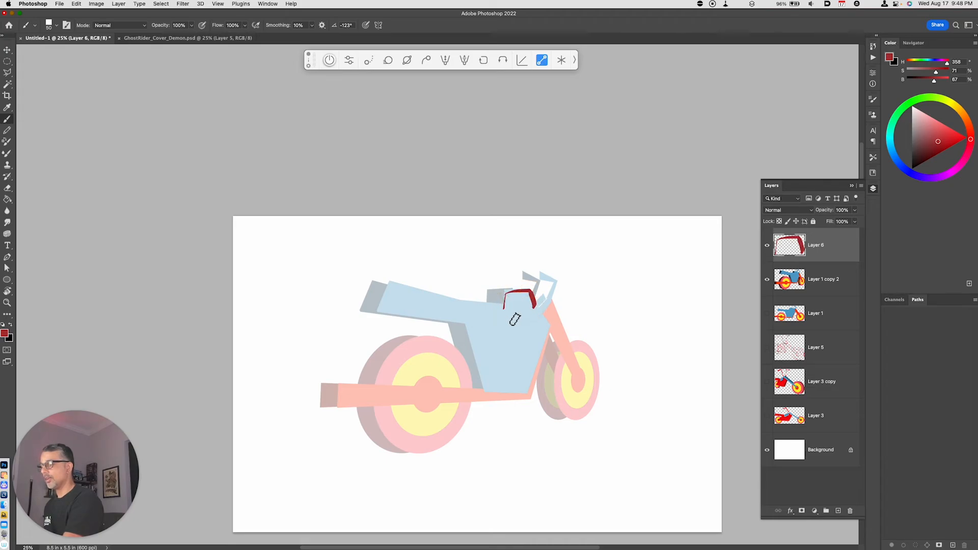
key("super+z")
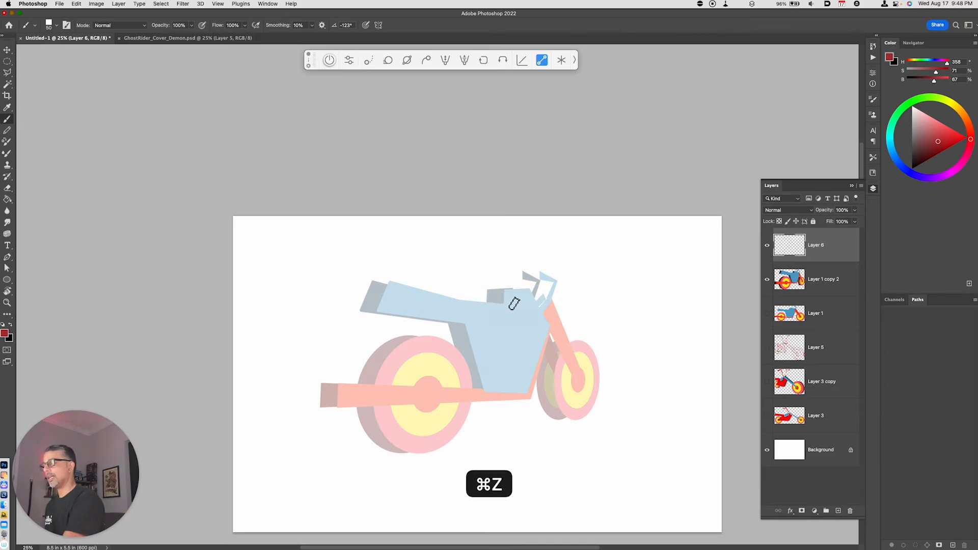
mouse_move(488, 301)
left_mouse_down()
mouse_move(529, 285)
mouse_move(536, 306)
mouse_move(507, 305)
mouse_move(544, 309)
mouse_move(563, 288)
mouse_move(544, 304)
left_mouse_up()
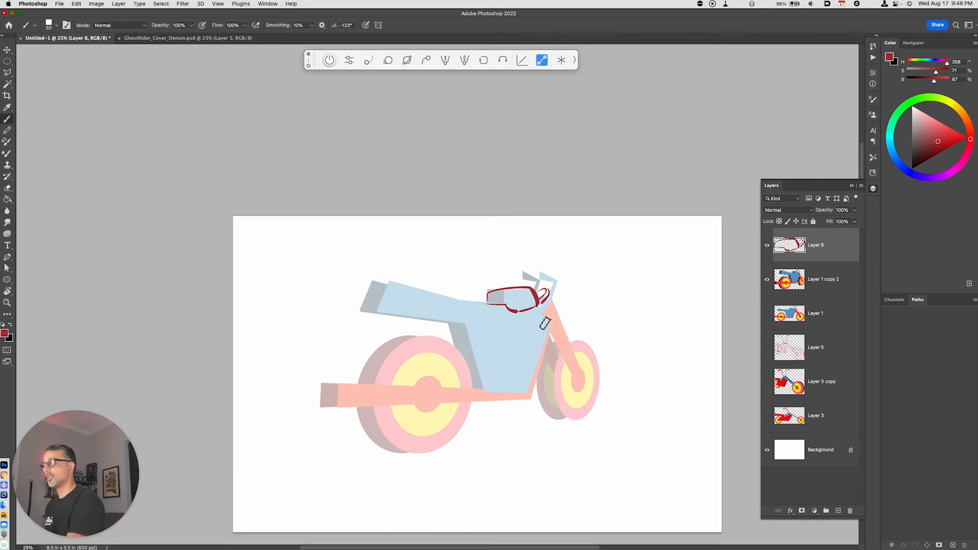
Sketch the curved front frame tube and the long exhaust pipe with its round rear opening along the bike's underside
mouse_move(543, 318)
left_mouse_down()
mouse_move(521, 380)
mouse_move(531, 339)
mouse_move(515, 381)
mouse_move(337, 400)
left_mouse_up()
key("super+z")
mouse_move(512, 390)
left_mouse_down()
mouse_move(327, 383)
mouse_move(324, 406)
mouse_move(327, 392)
mouse_move(328, 413)
mouse_move(506, 403)
left_mouse_up()
key("super+z")
left_click_drag(326, 406, 526, 404)
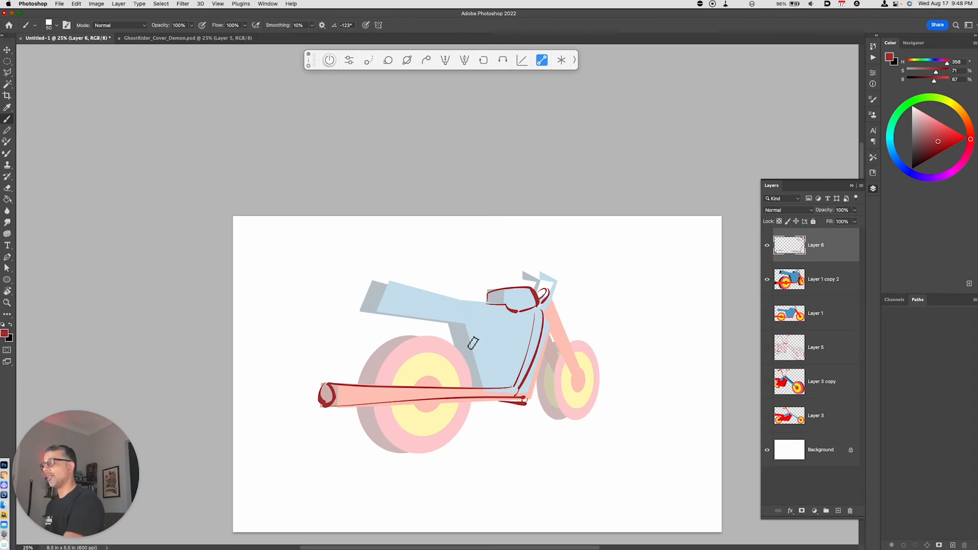
Sketch the seat's upper contours from the tail to the fuel tank, including the raised rear edge
left_click_drag(387, 286, 461, 304)
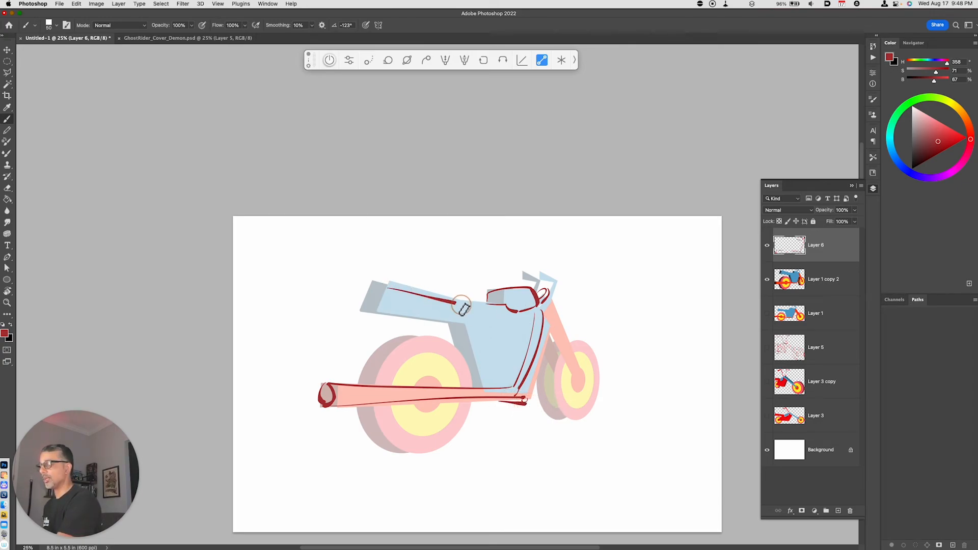
mouse_move(361, 289)
left_mouse_down()
mouse_move(384, 281)
mouse_move(490, 305)
left_mouse_up()
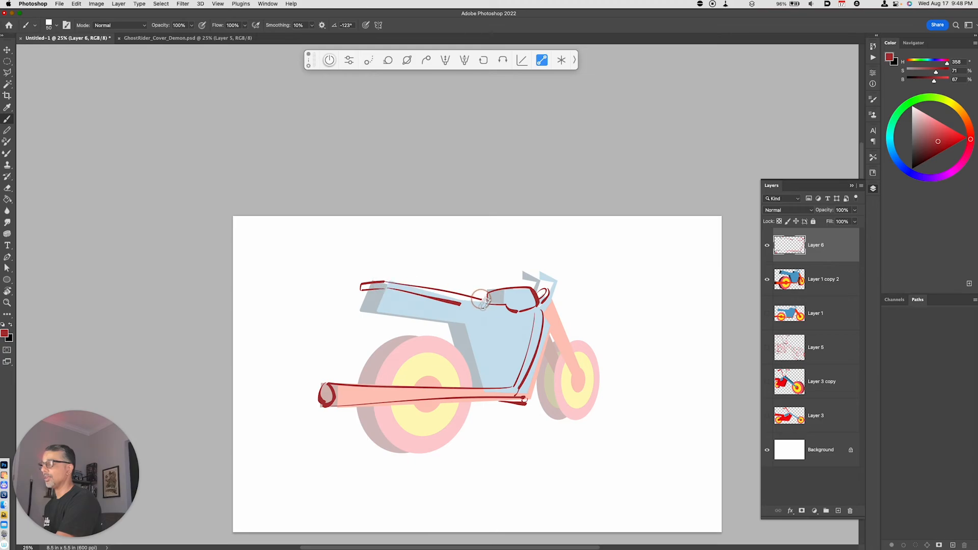
key("super+z")
left_click_drag(390, 282, 483, 302)
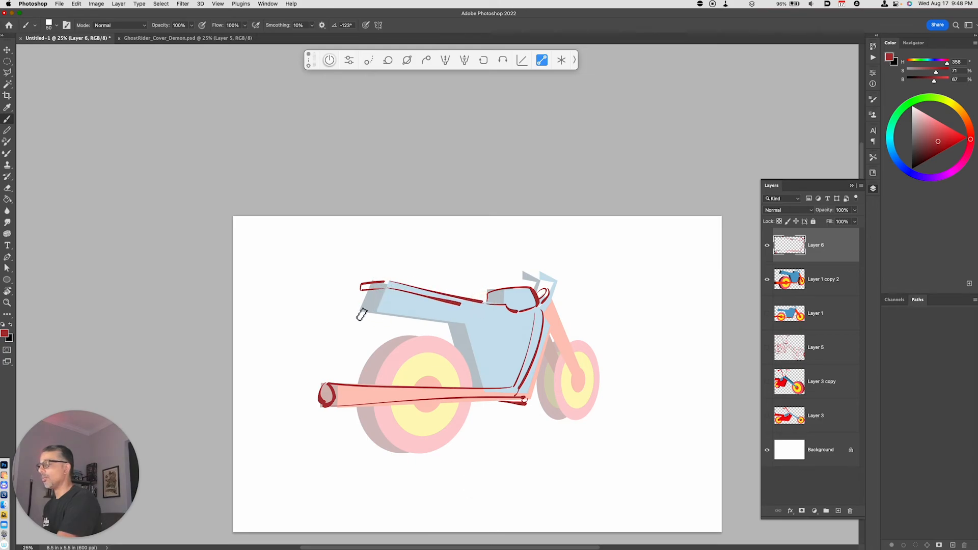
Sketch the tail's underside, round taillight, license plate, rear frame edge and the diagonal shock absorber
mouse_move(361, 313)
left_mouse_down()
mouse_move(348, 342)
mouse_move(374, 343)
mouse_move(347, 331)
mouse_move(380, 330)
mouse_move(379, 340)
mouse_move(375, 315)
mouse_move(461, 328)
mouse_move(483, 393)
left_mouse_up()
mouse_move(447, 322)
left_mouse_down()
mouse_move(468, 352)
mouse_move(430, 387)
left_mouse_up()
left_click_drag(473, 334, 482, 341)
left_click_drag(482, 342, 439, 388)
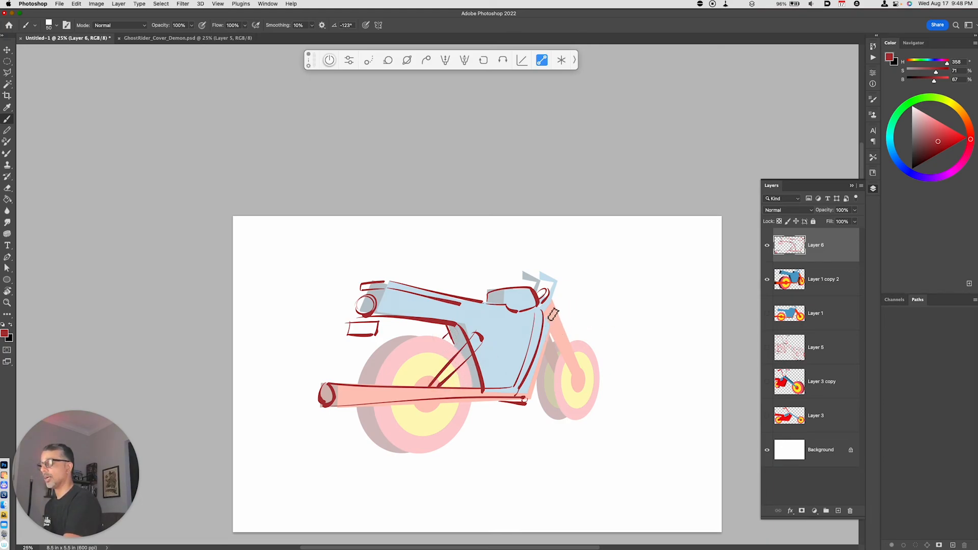
Sketch the front fork, the front wheel with its hub, rim and tire thickness, and the handlebars with grips
left_click_drag(550, 301, 579, 390)
key("super+z")
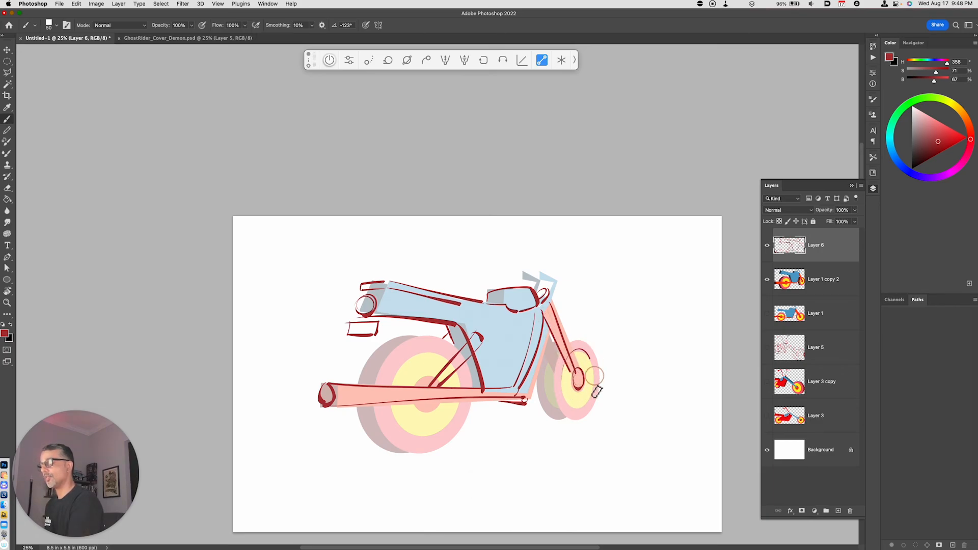
key("super+z")
mouse_move(583, 347)
left_mouse_down()
mouse_move(555, 356)
mouse_move(557, 403)
mouse_move(574, 399)
mouse_move(584, 339)
mouse_move(555, 362)
mouse_move(570, 348)
mouse_move(555, 398)
left_mouse_up()
key("super+z")
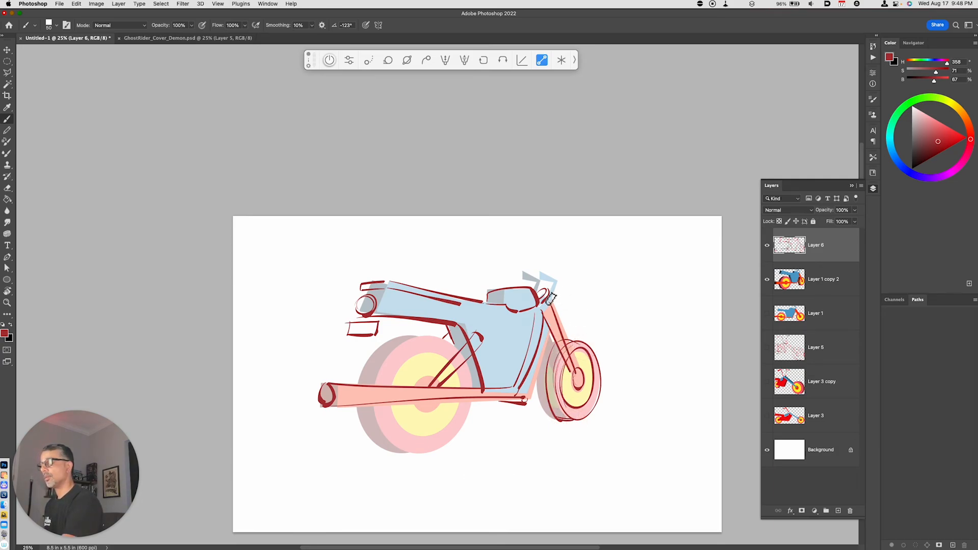
mouse_move(546, 303)
left_mouse_down()
mouse_move(564, 277)
mouse_move(596, 279)
mouse_move(559, 293)
mouse_move(526, 275)
mouse_move(500, 278)
mouse_move(539, 294)
left_mouse_up()
Sketch the rear wheel as concentric ellipses with a hub, rim and thick outer tire edge
mouse_move(419, 380)
left_mouse_down()
mouse_move(414, 410)
mouse_move(421, 396)
mouse_move(395, 417)
mouse_move(455, 403)
mouse_move(430, 364)
mouse_move(392, 415)
mouse_move(449, 420)
left_mouse_up()
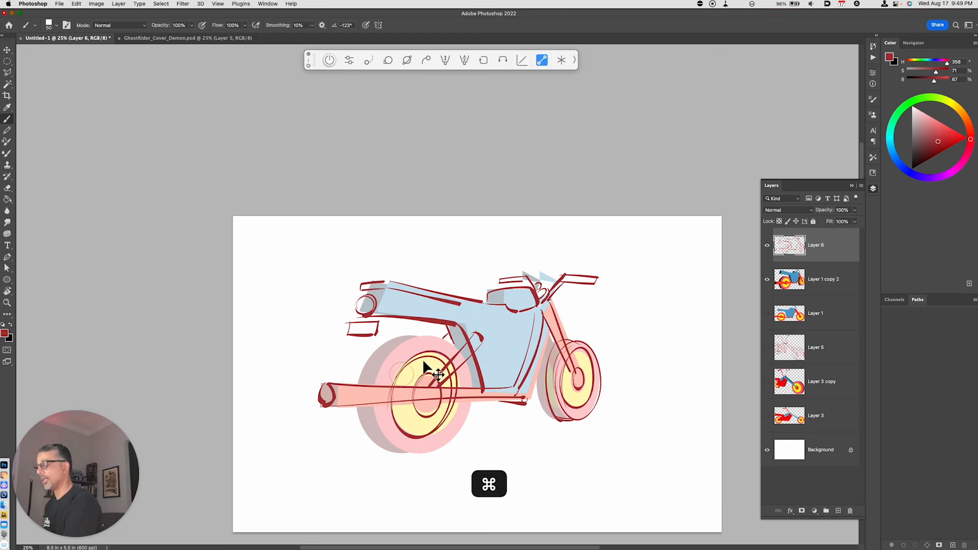
key("super+z")
mouse_move(426, 360)
left_mouse_down()
mouse_move(414, 436)
mouse_move(453, 338)
mouse_move(387, 443)
left_mouse_up()
mouse_move(379, 354)
left_mouse_down()
mouse_move(361, 433)
mouse_move(384, 461)
left_mouse_up()
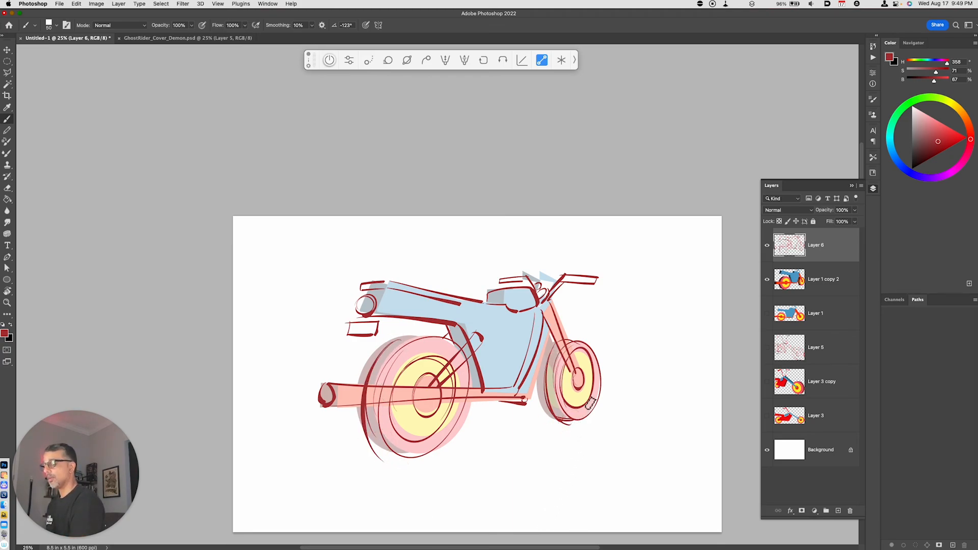
Lasso the stray line end beneath the front tire and cut it away
key("l")
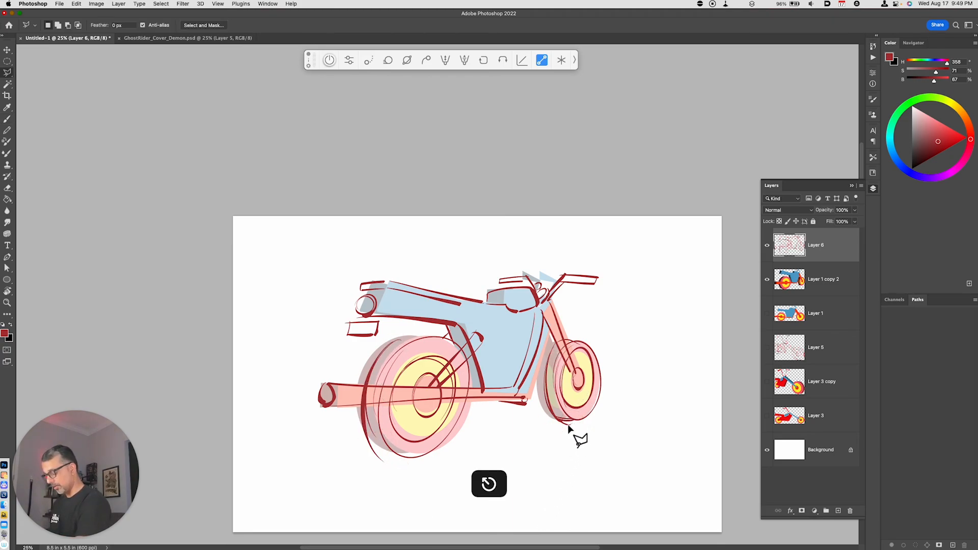
key("shift+l")
key("super+x")
key("b")
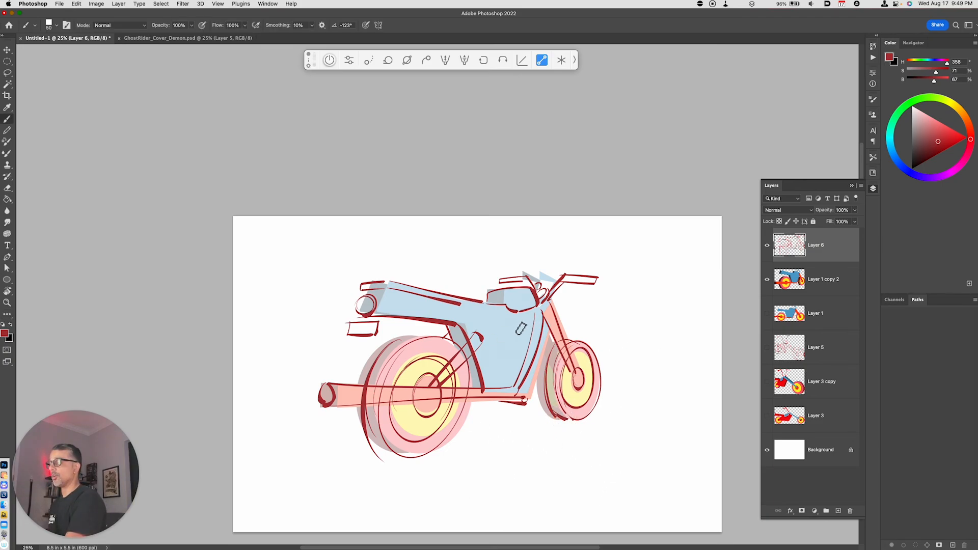
Sketch the body panel and engine details below the tank and add a small curved stroke under the far handlebar grip
mouse_move(460, 303)
left_mouse_down()
mouse_move(463, 326)
mouse_move(532, 326)
mouse_move(514, 337)
mouse_move(504, 366)
mouse_move(507, 380)
mouse_move(519, 375)
left_mouse_up()
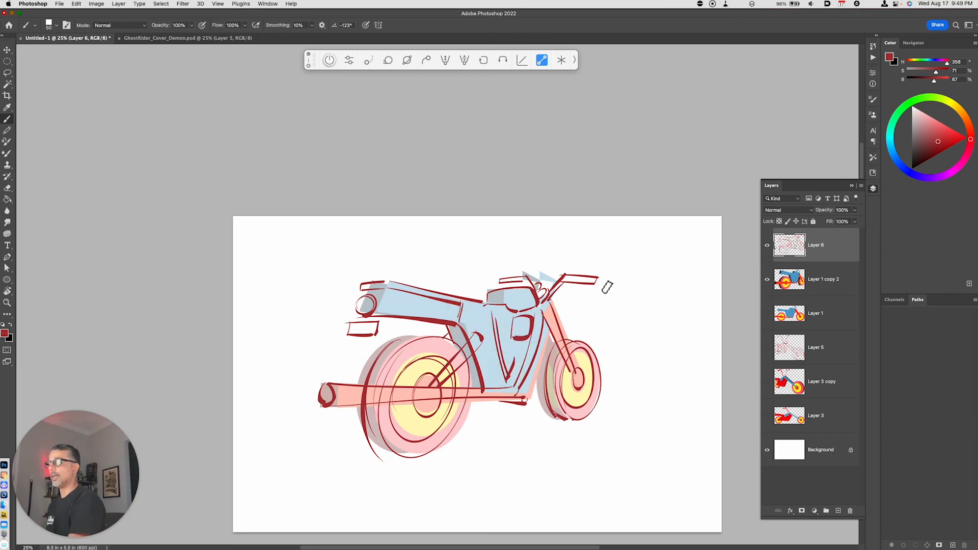
left_click_drag(570, 288, 586, 292)
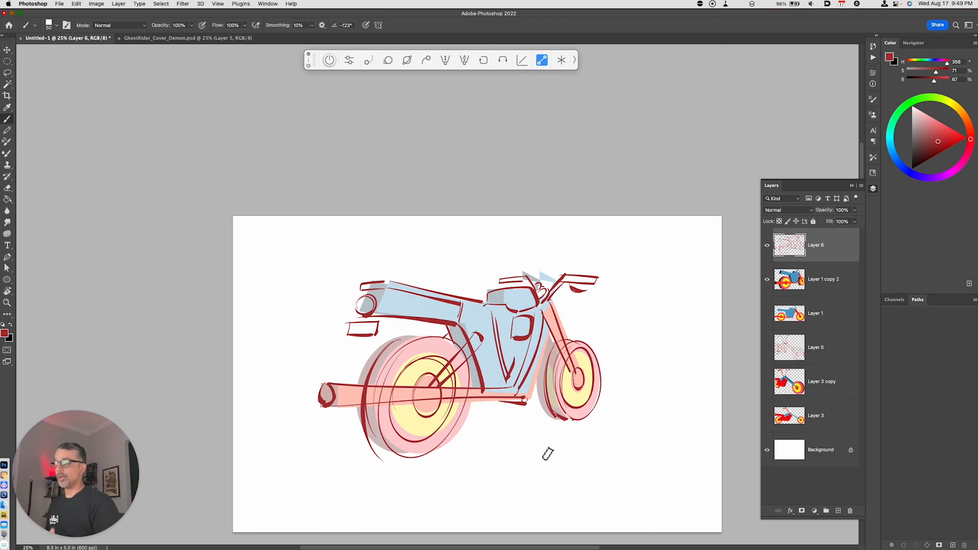
Hide the faded Layer 1 copy 2 and show the chopper sketch on Layer 5
left_click(767, 280)
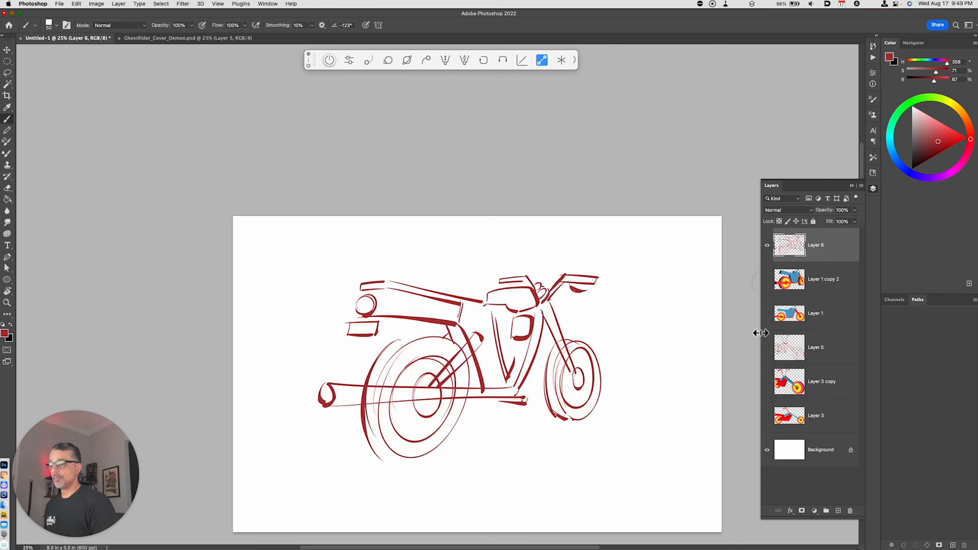
left_click(768, 348)
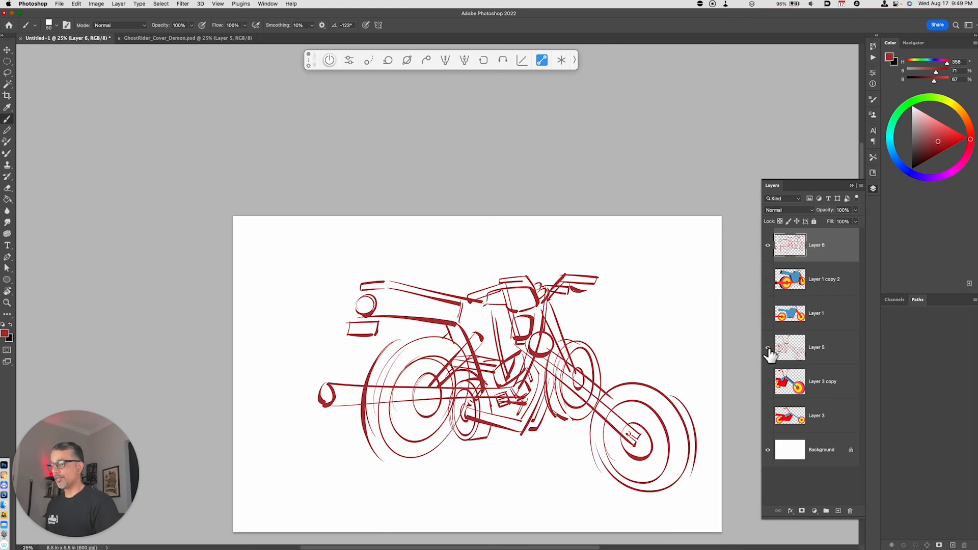
Scale the Layer 6 bike sketch to 68.50%, place it in the canvas's upper left area, and make Layer 5 active
key("super+t")
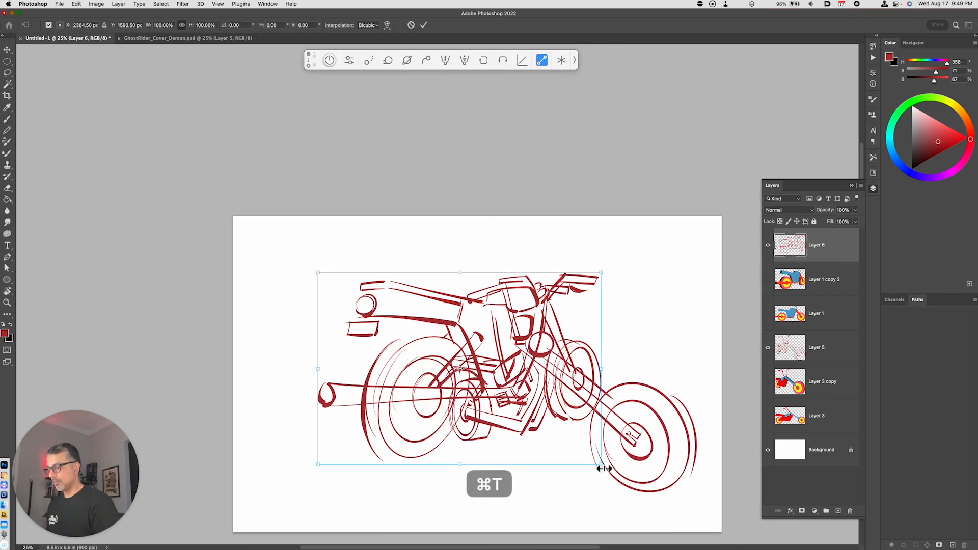
left_click_drag(601, 464, 510, 409)
left_click_drag(466, 357, 403, 335)
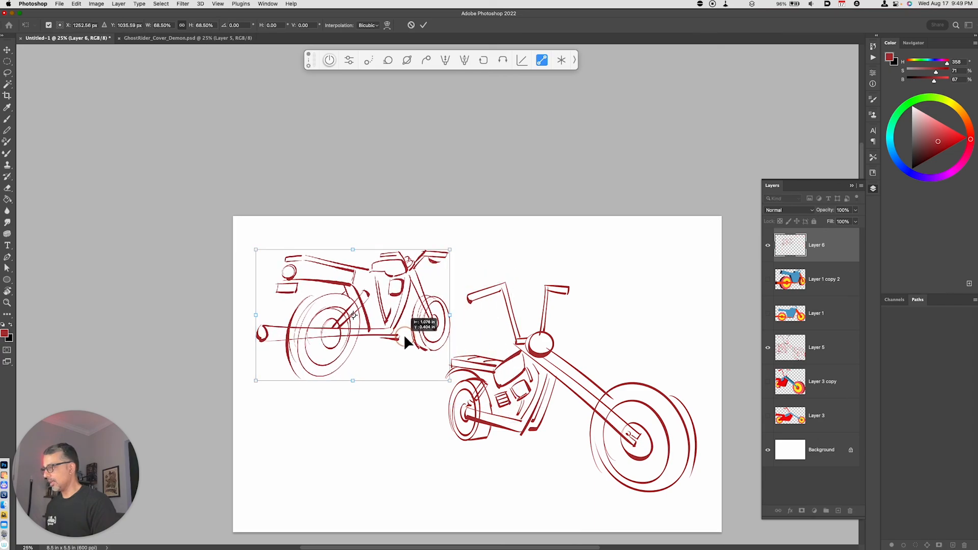
key("Return")
key("b")
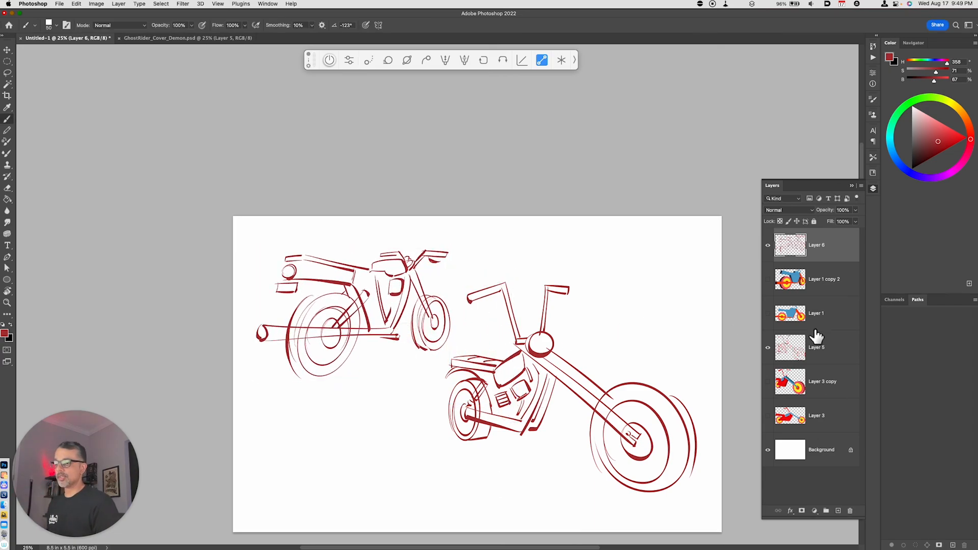
left_click(818, 357)
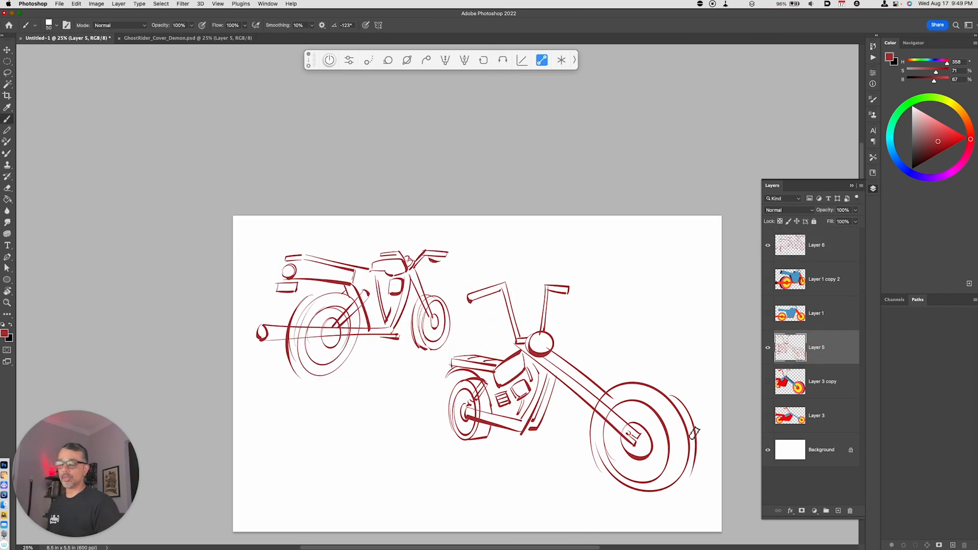